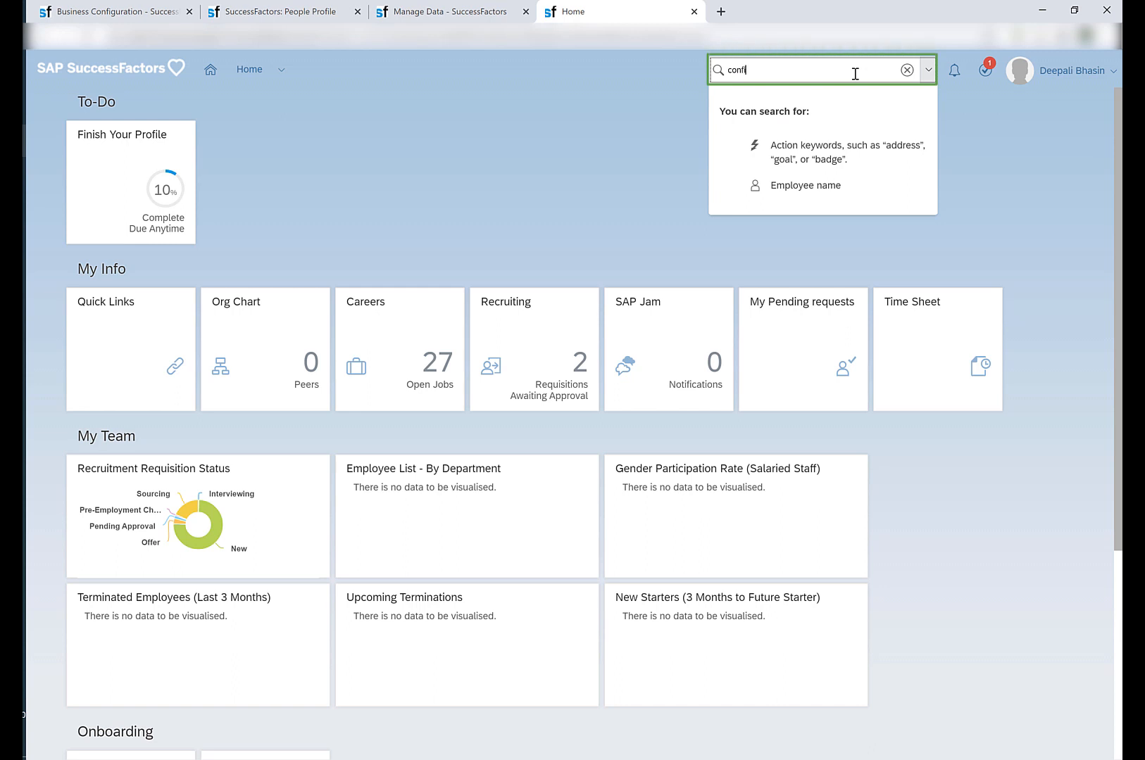
Find and open Configure Business Rules, and start a new rule using the Basic scenario.
type("ss")
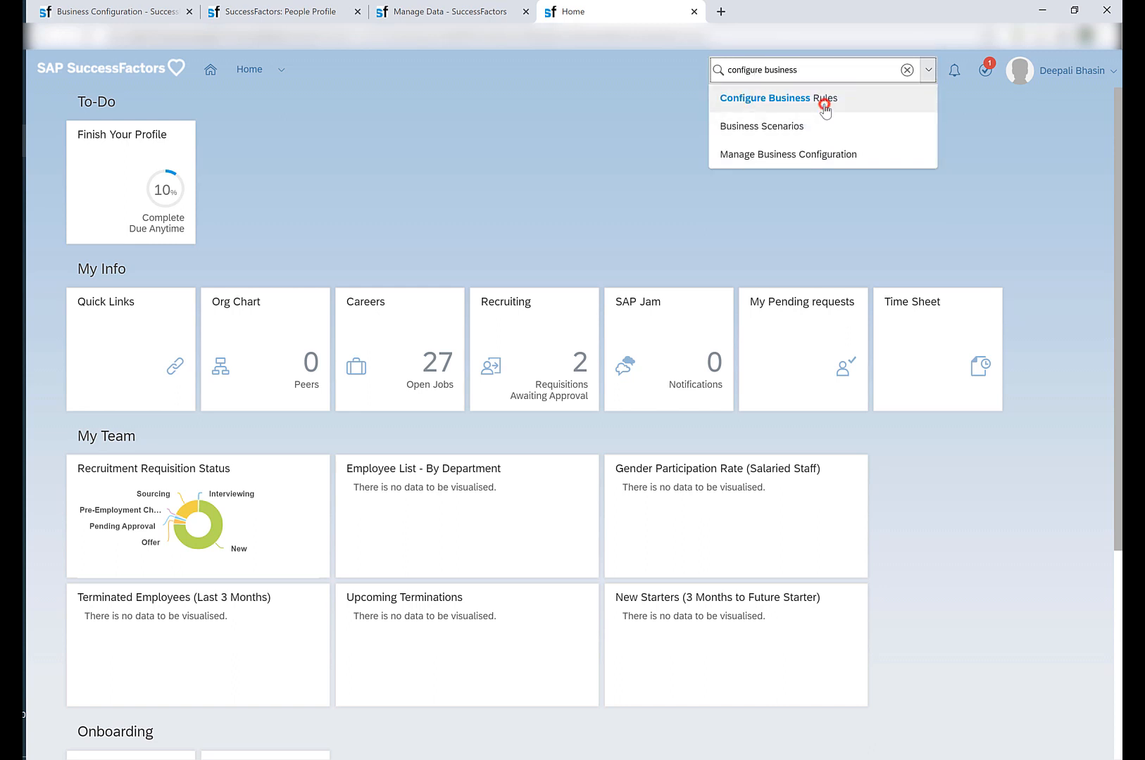
left_click(825, 106)
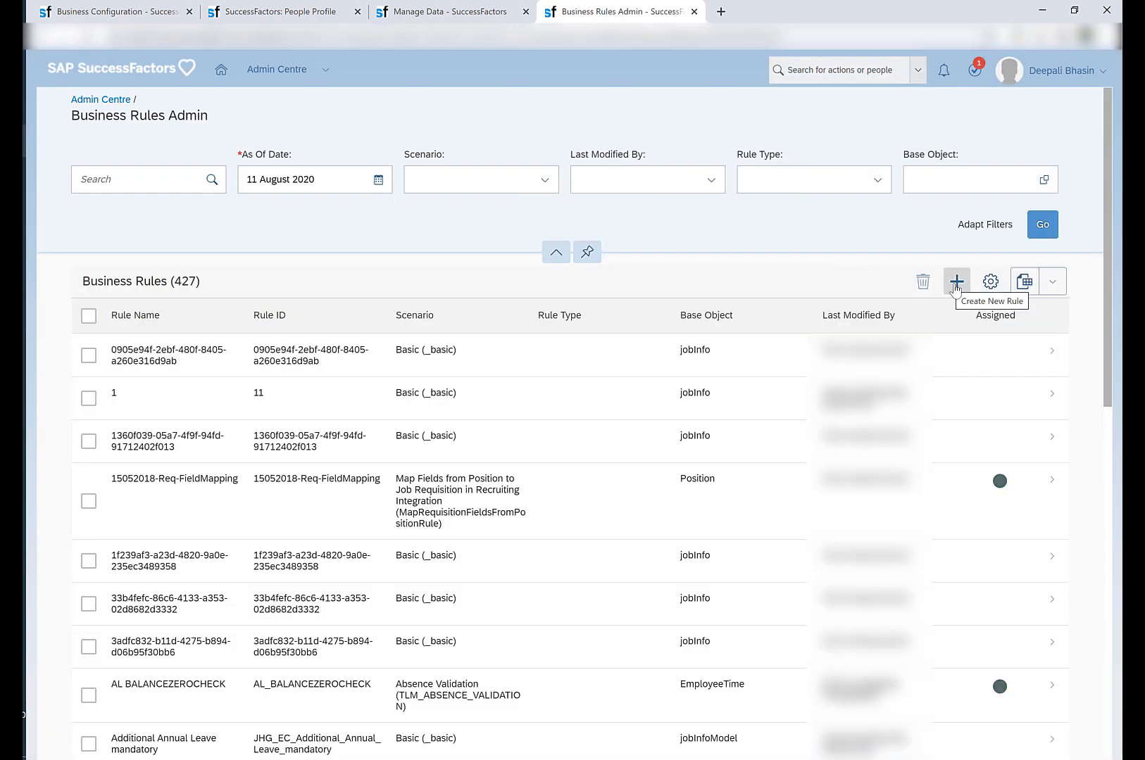
left_click(956, 283)
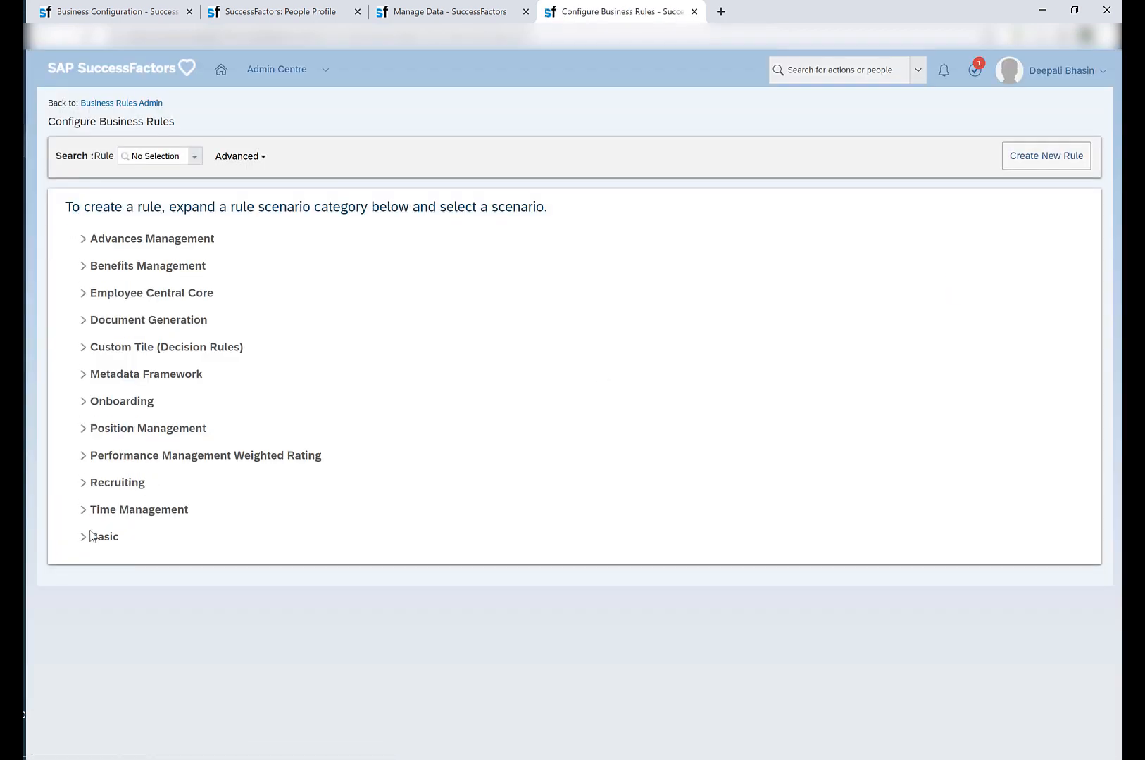
left_click(105, 540)
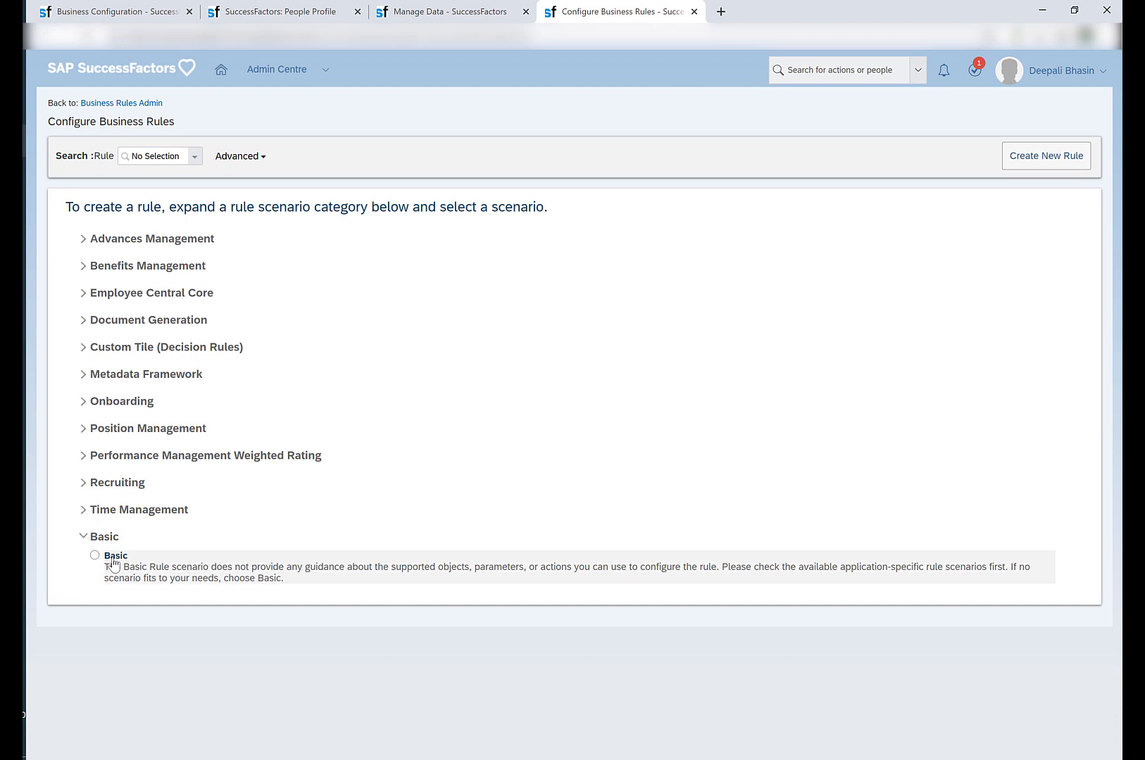
left_click(117, 566)
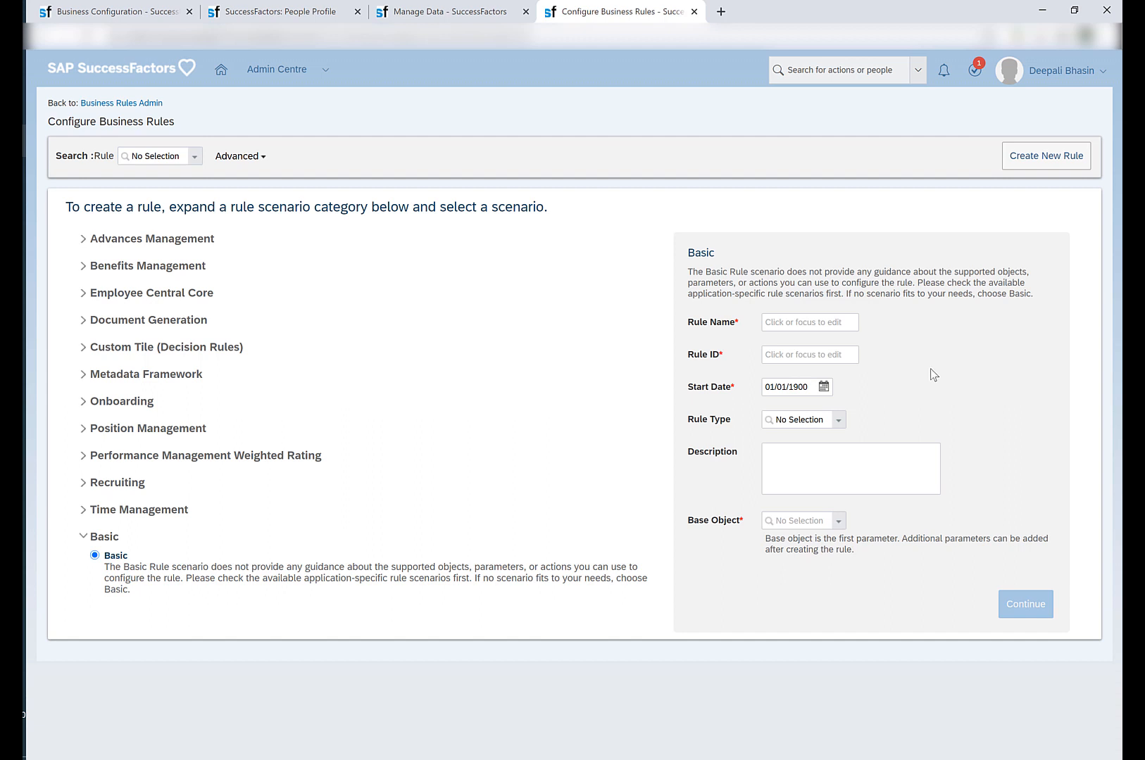
Name the rule db_job_info_model_test and use the same text as its description.
left_click(790, 323)
left_click(795, 373)
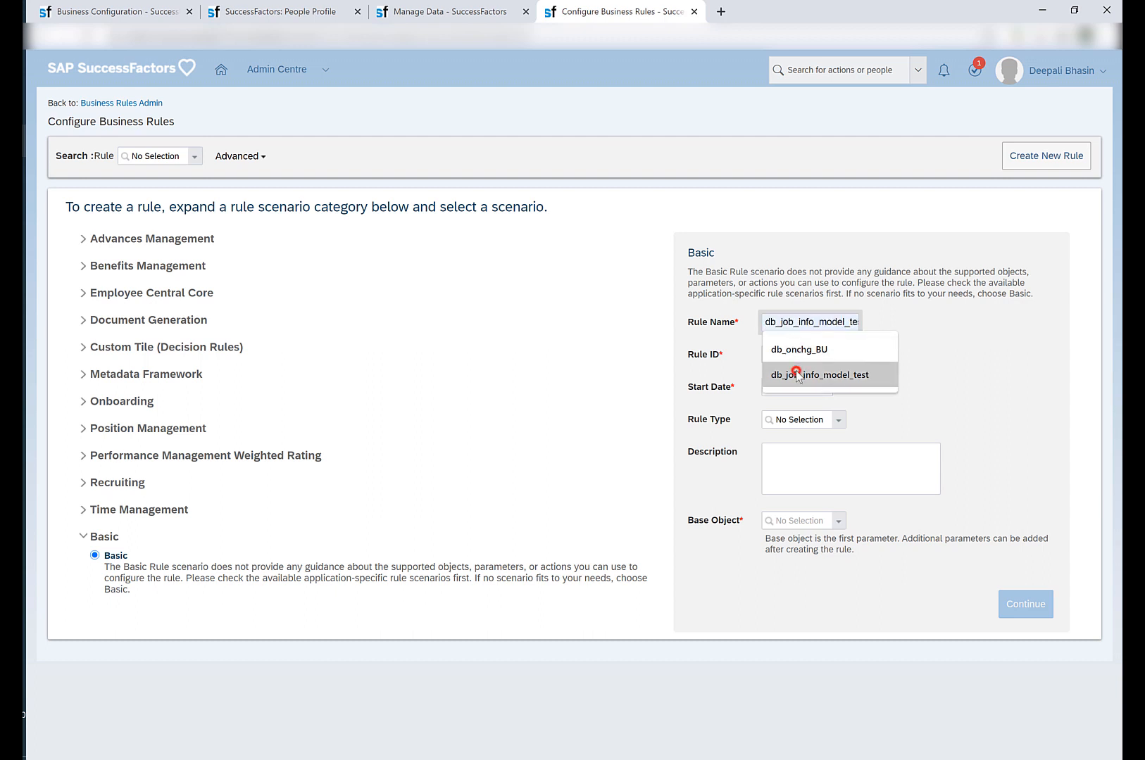
double_click(801, 322)
key("ctrl+c")
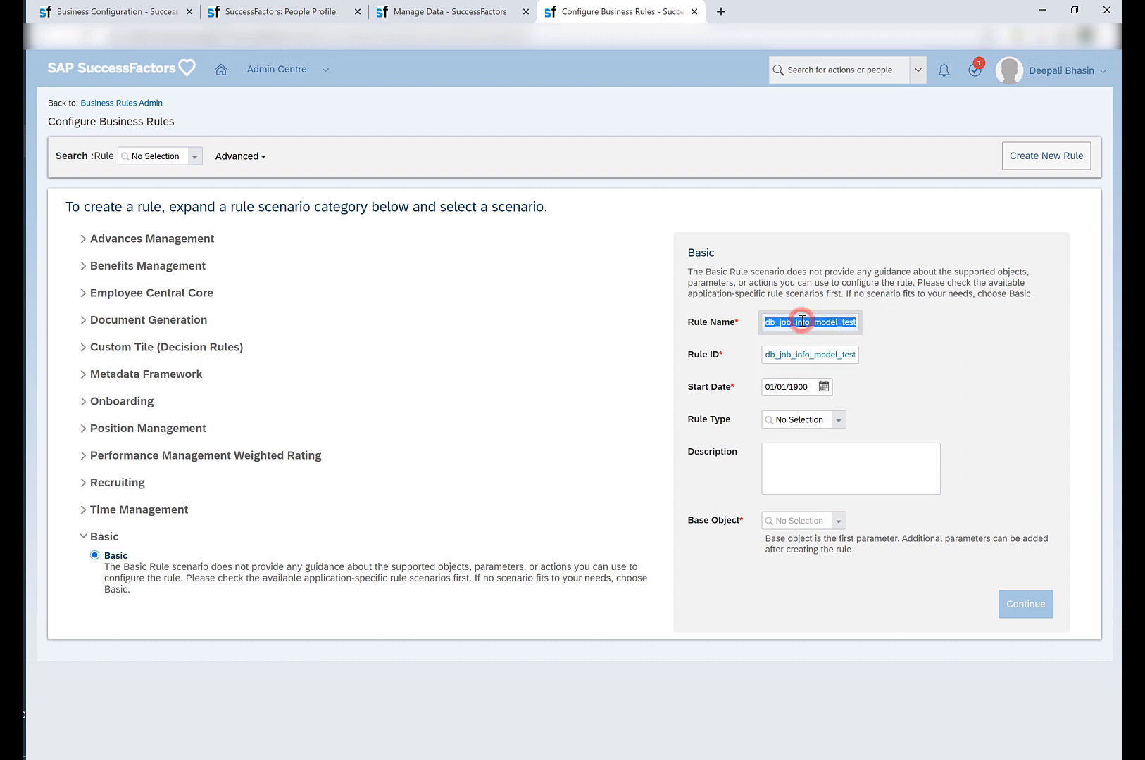
left_click(786, 459)
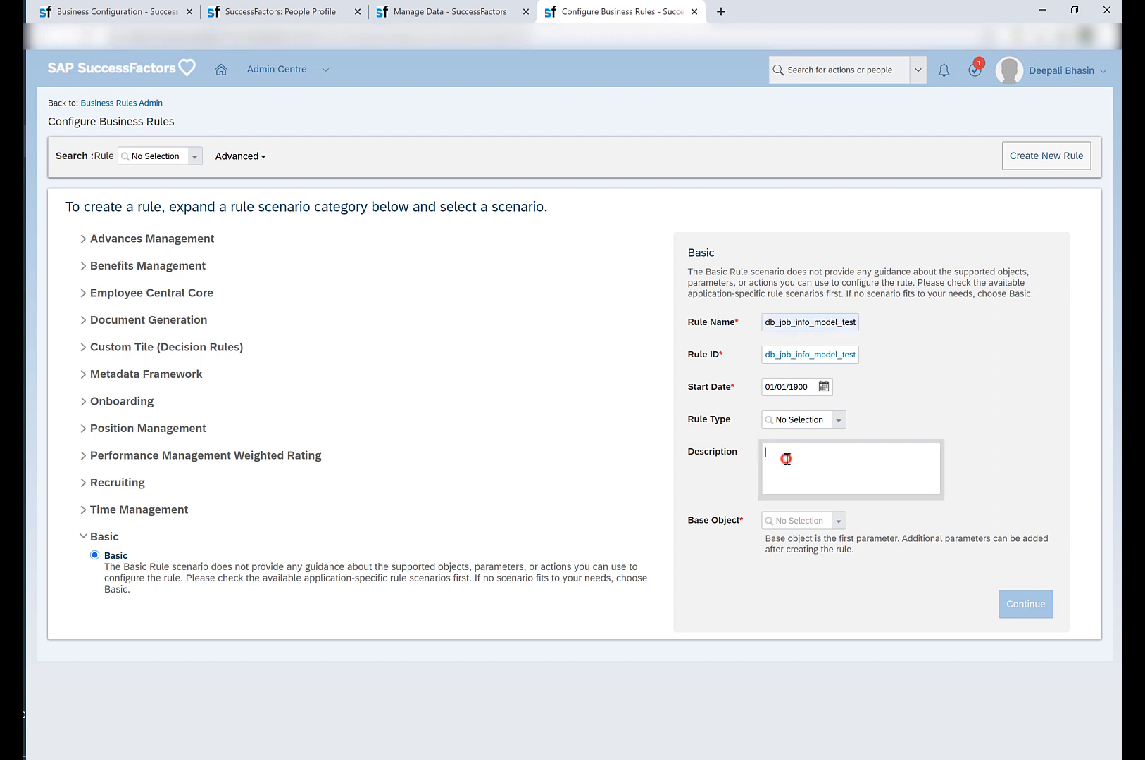
key("ctrl+v")
Filter the available base objects by "Model" and widen the result list to review their full names.
left_click(799, 520)
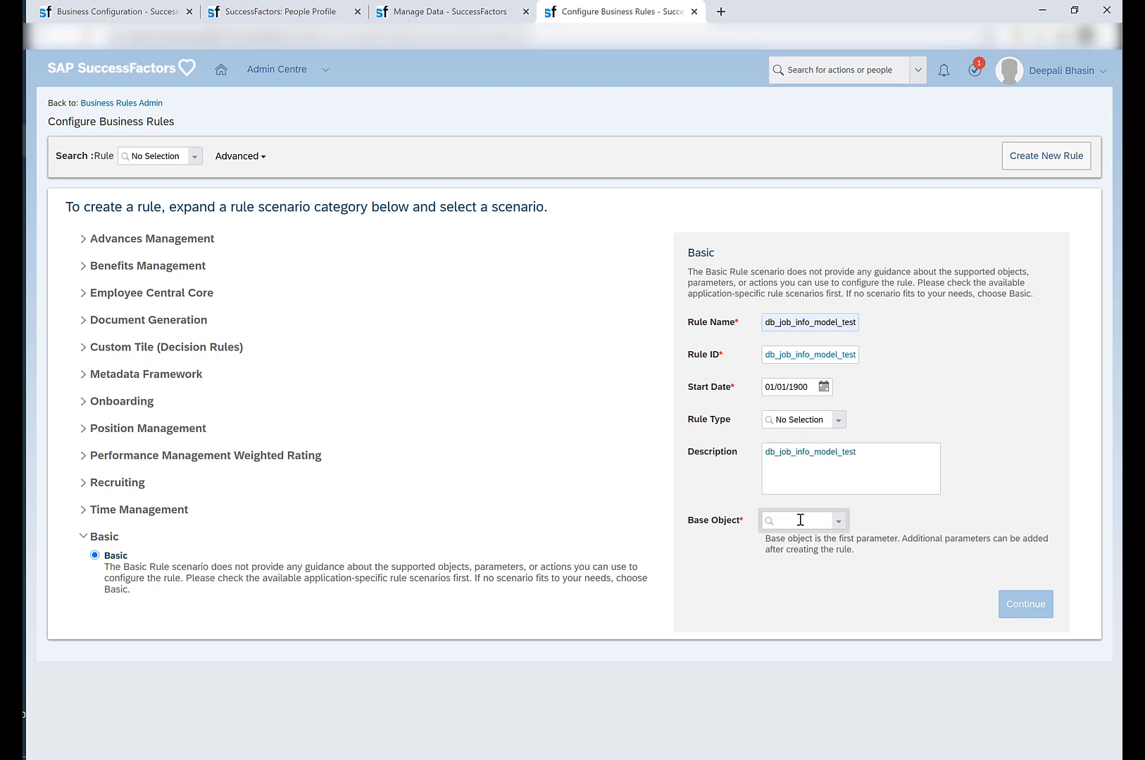
type("Model")
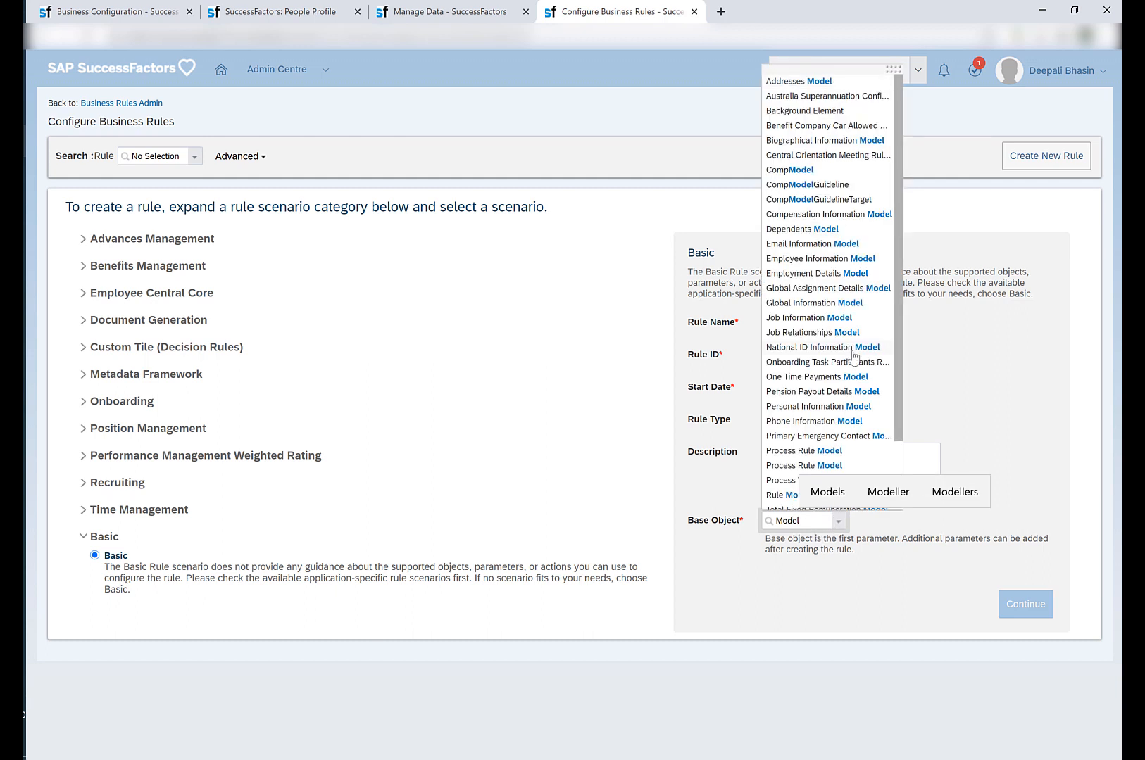
left_click_drag(895, 68, 959, 62)
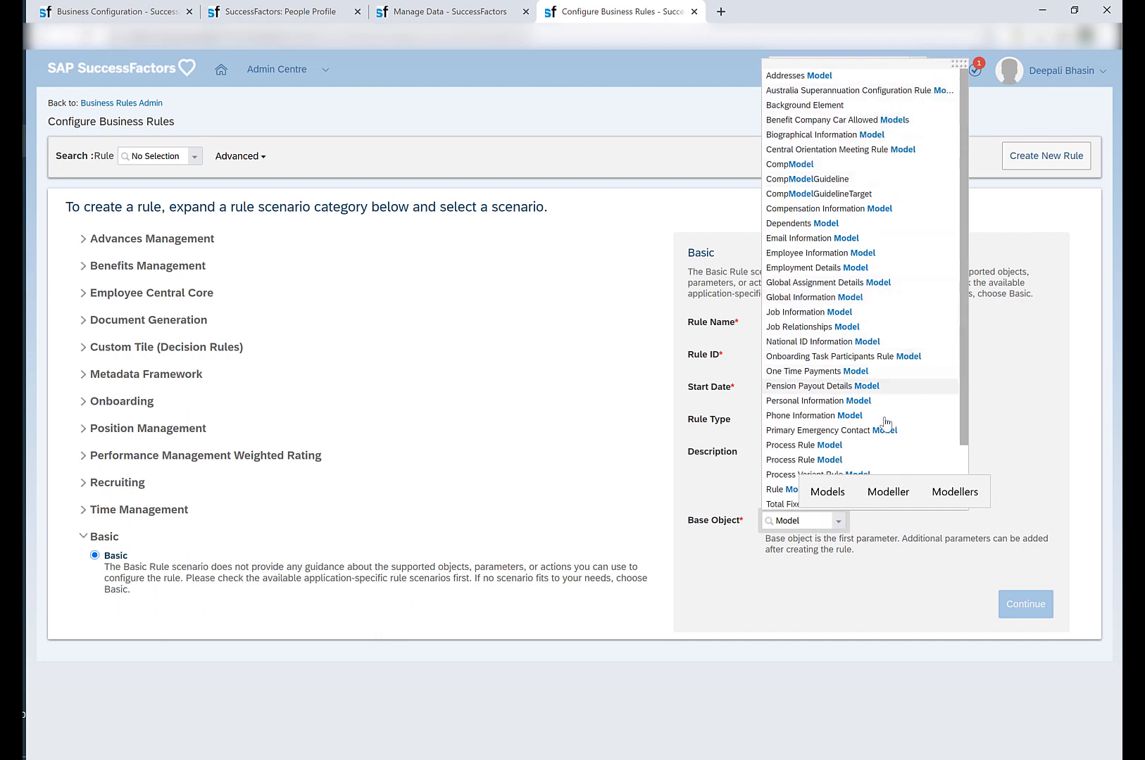
Set the base object to Job Information Model and continue to the rule definition.
left_click(810, 522)
double_click(810, 523)
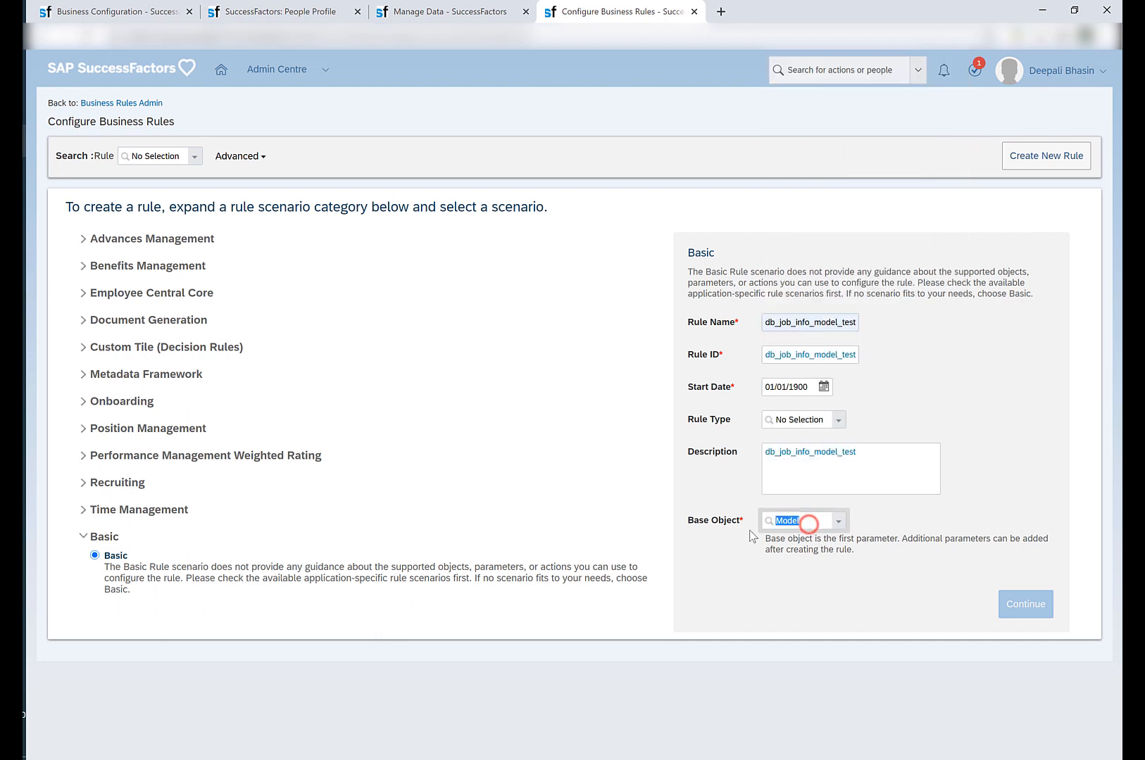
type("job in")
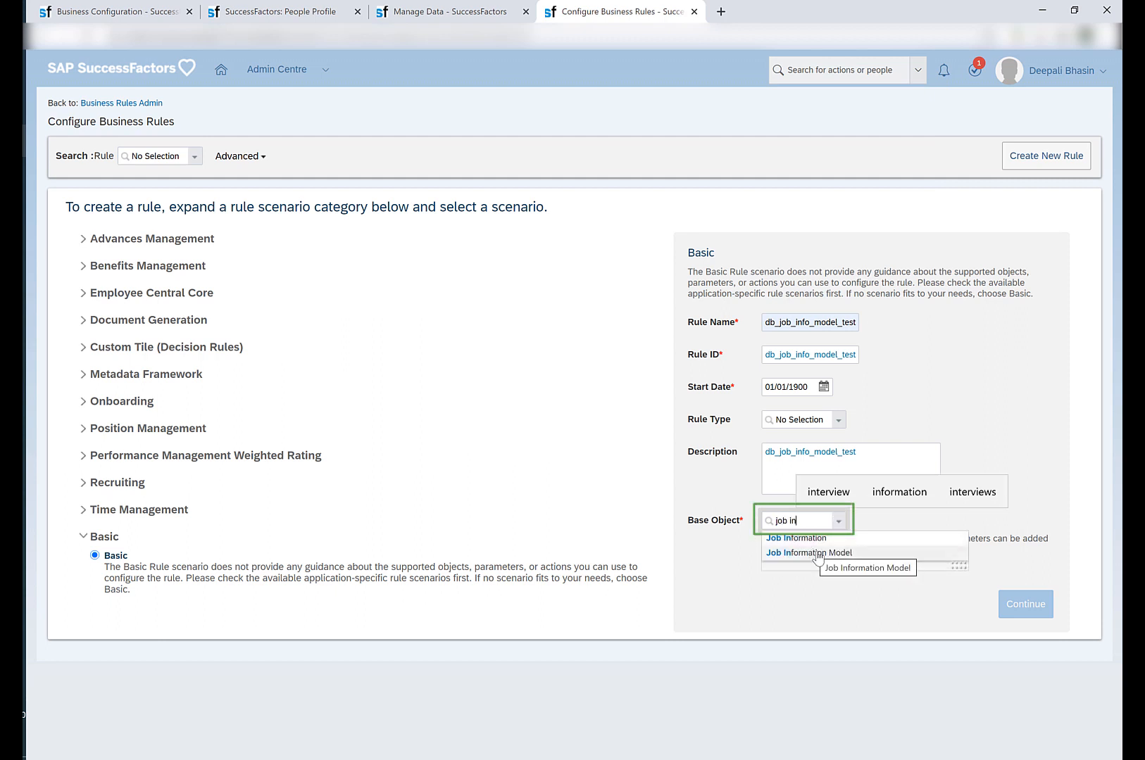
left_click(815, 554)
left_click(1014, 606)
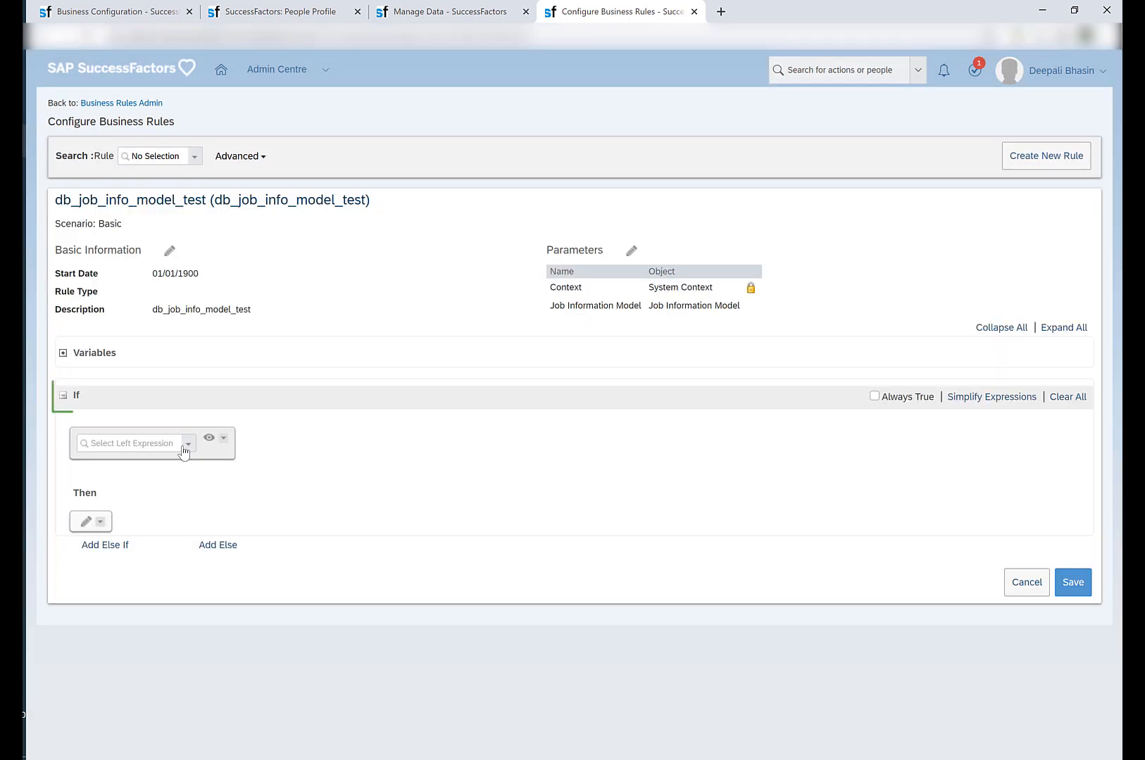
Set the left expression of the If condition to the Previous Value of Employee Class in Job Information Model.
left_click(184, 444)
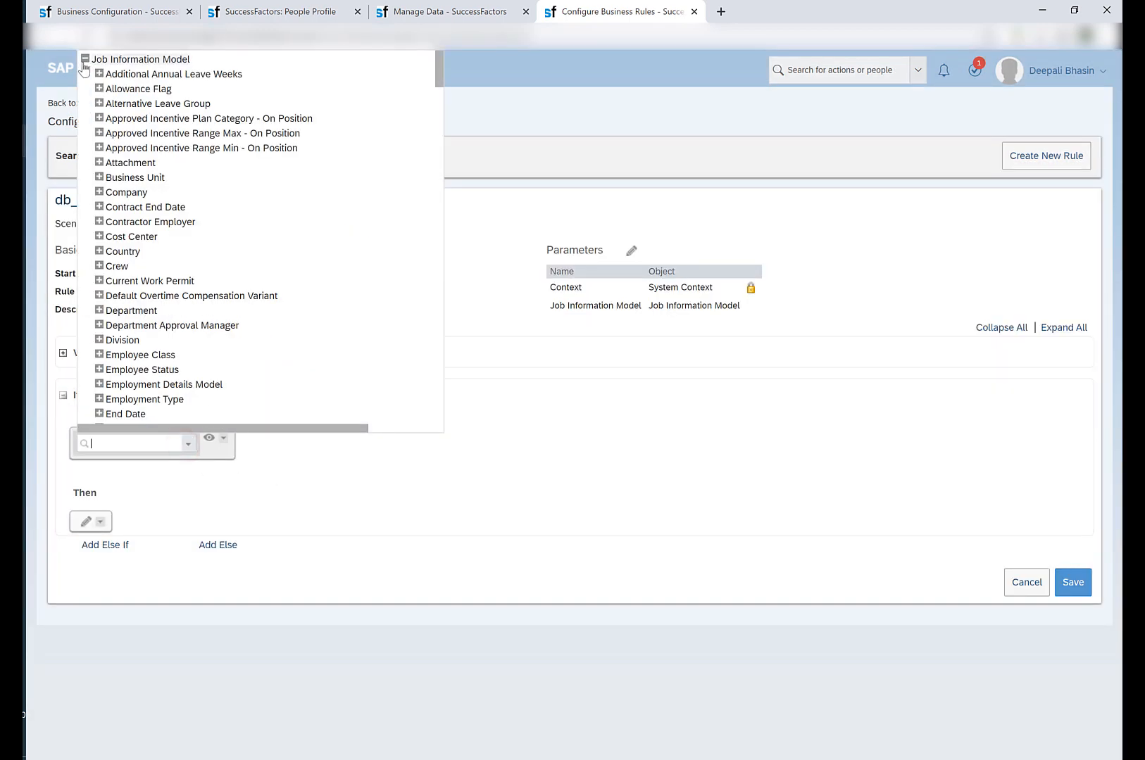
left_click(86, 58)
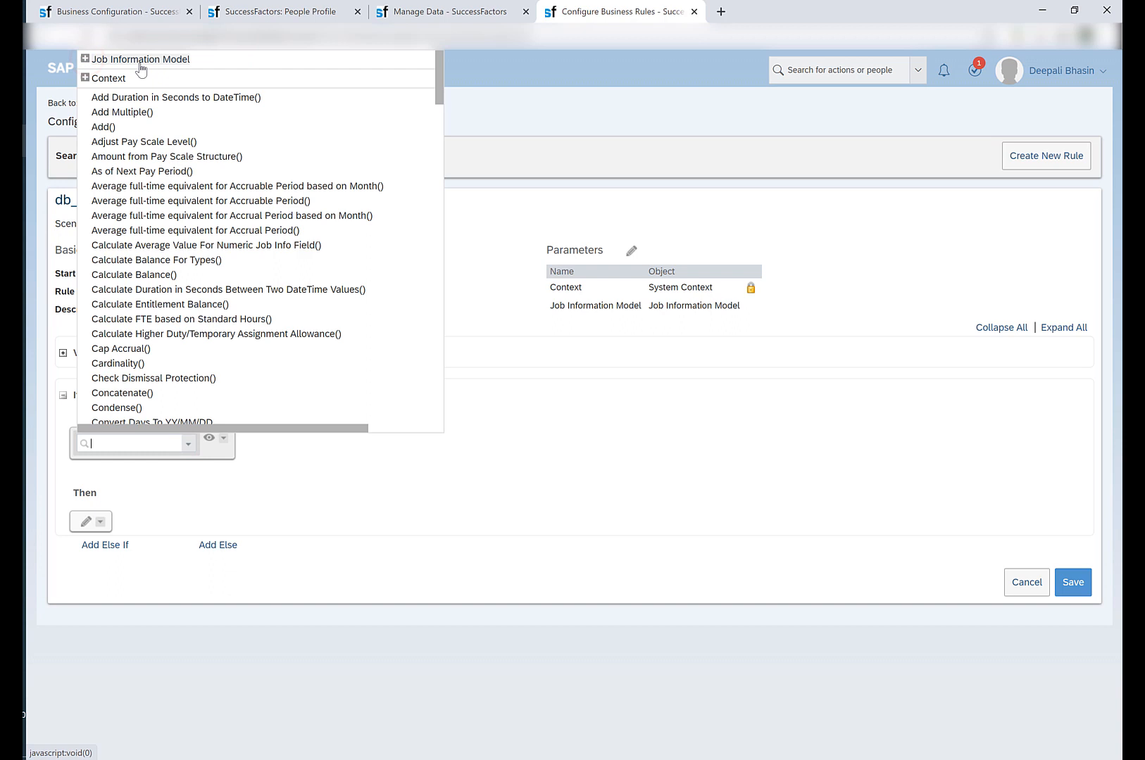
left_click(84, 58)
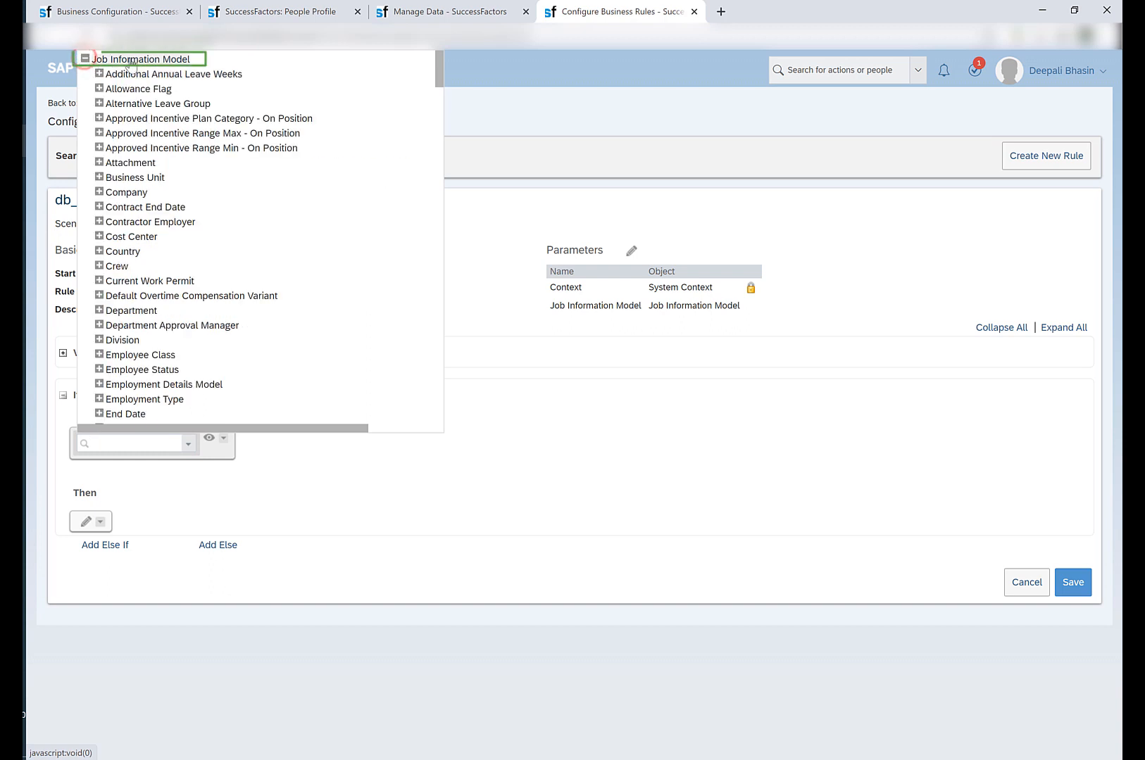
scroll(160, 281, "down", 1)
scroll(160, 282, "down", 3)
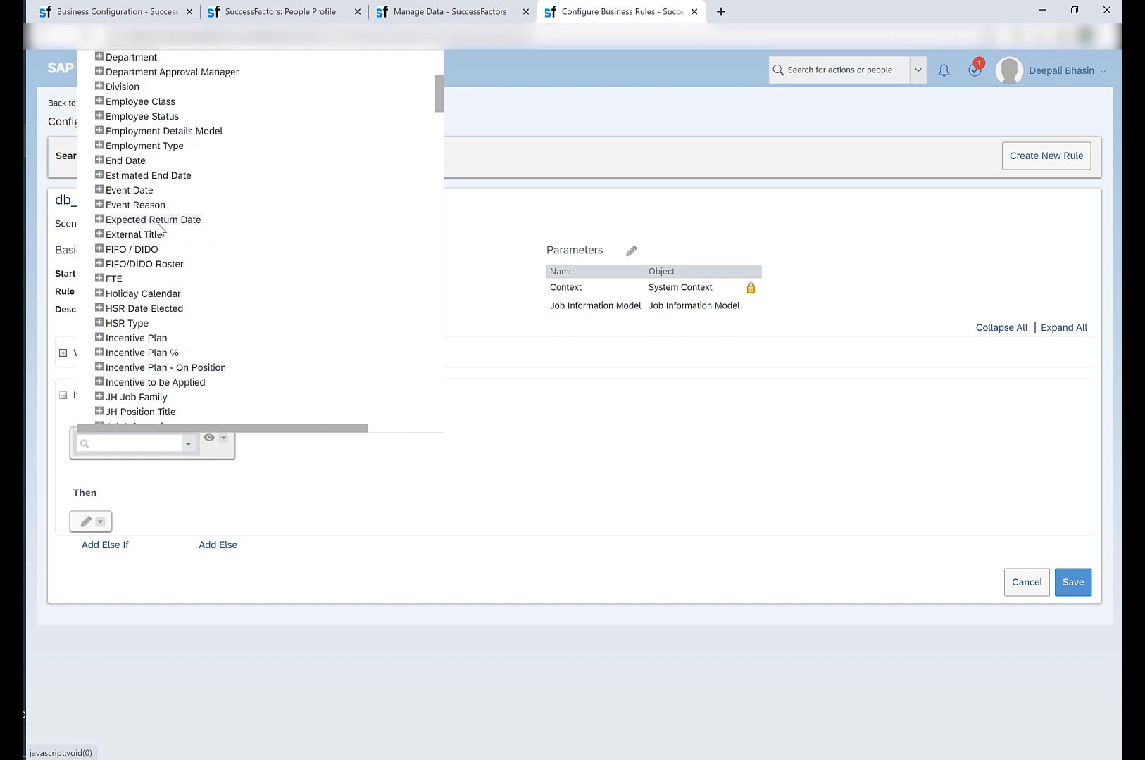
left_click(99, 190)
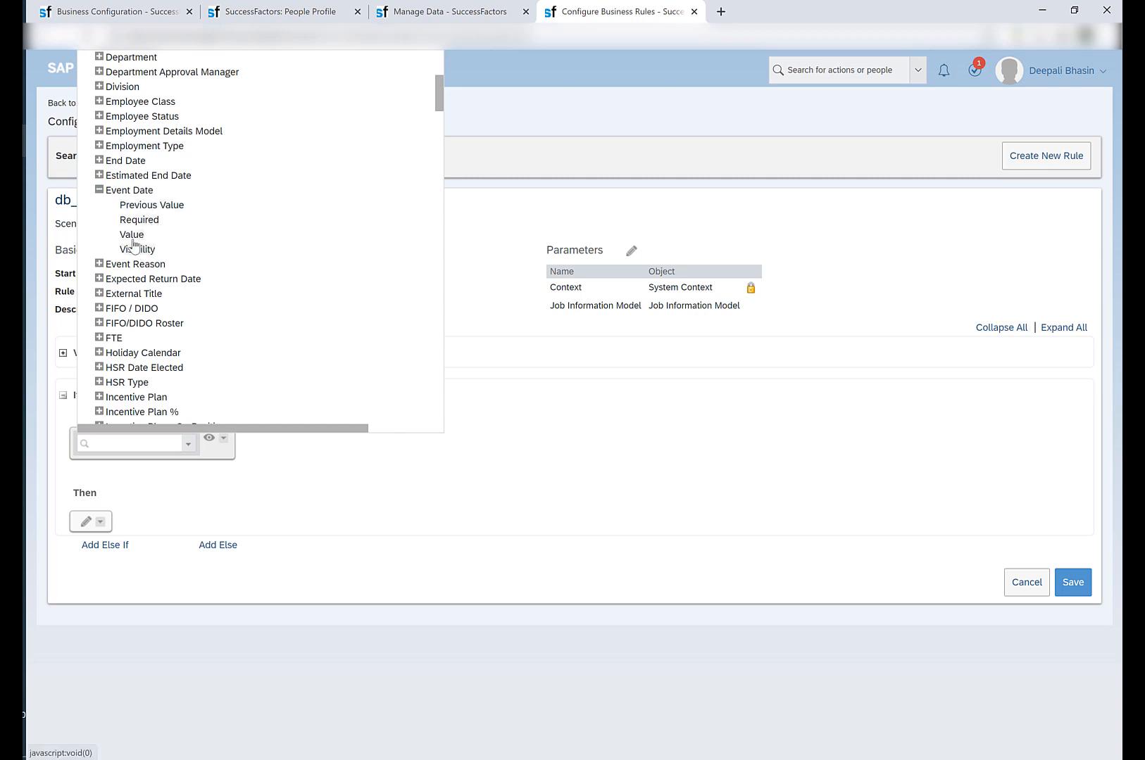
left_click(100, 265)
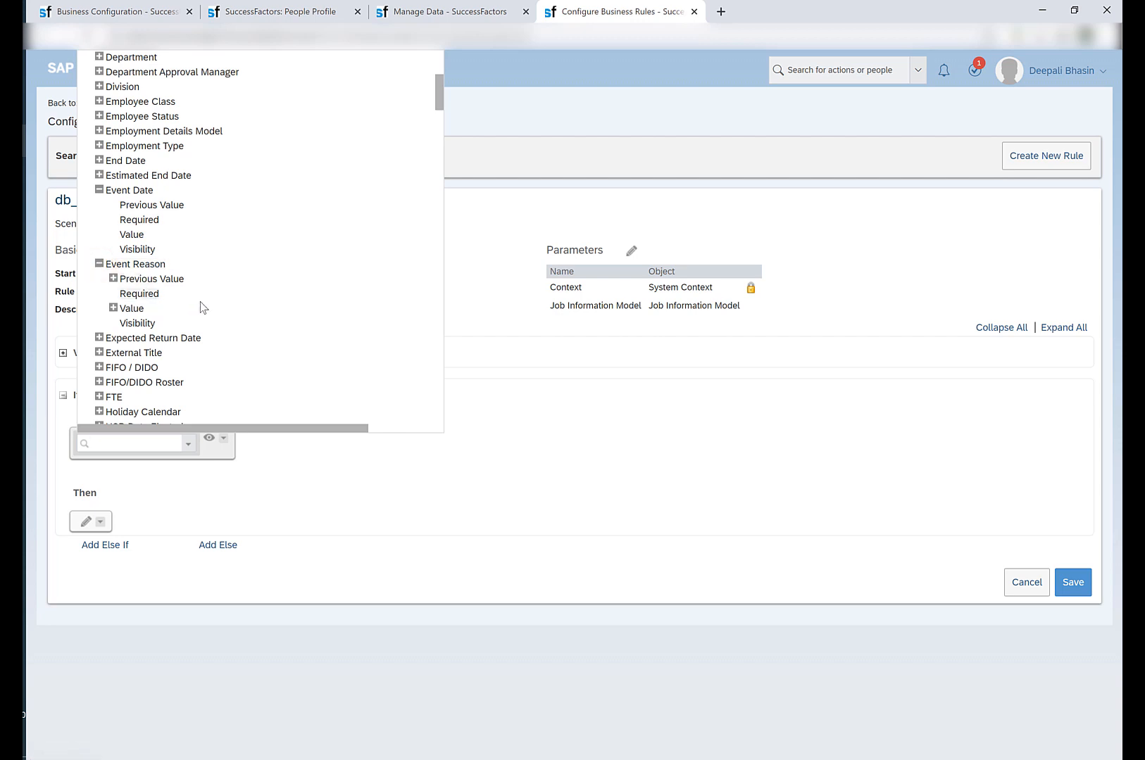
scroll(201, 307, "down", 2)
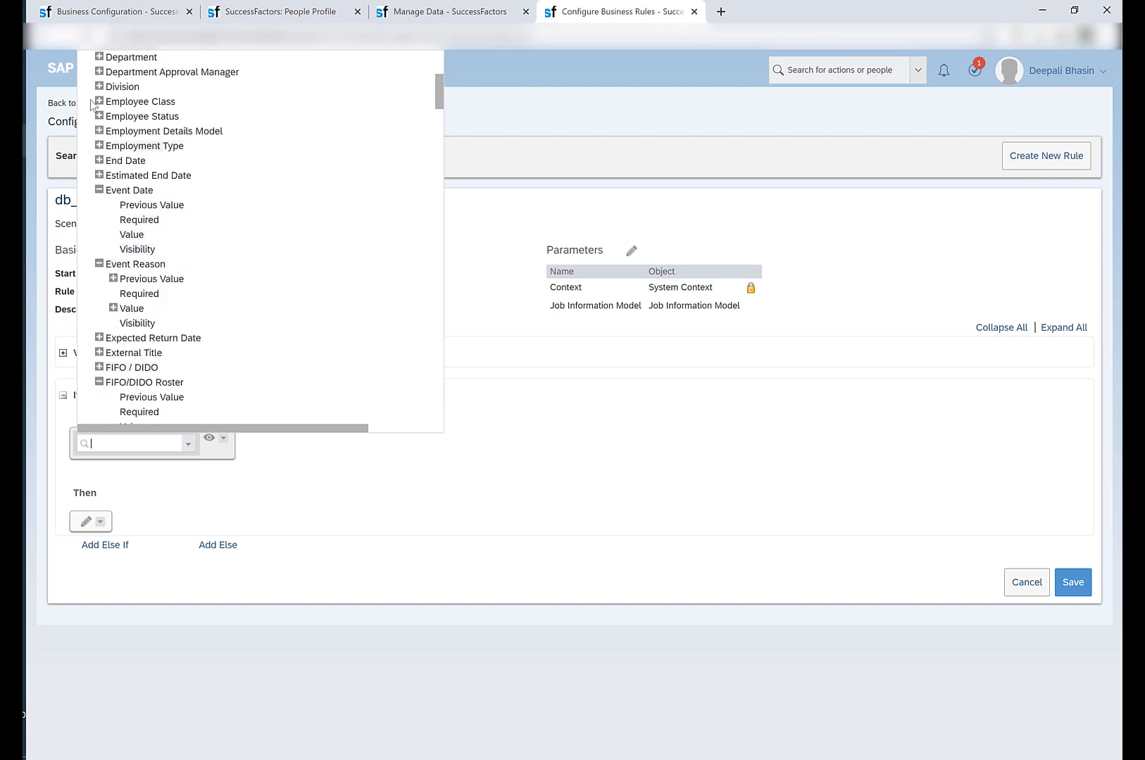
left_click(99, 101)
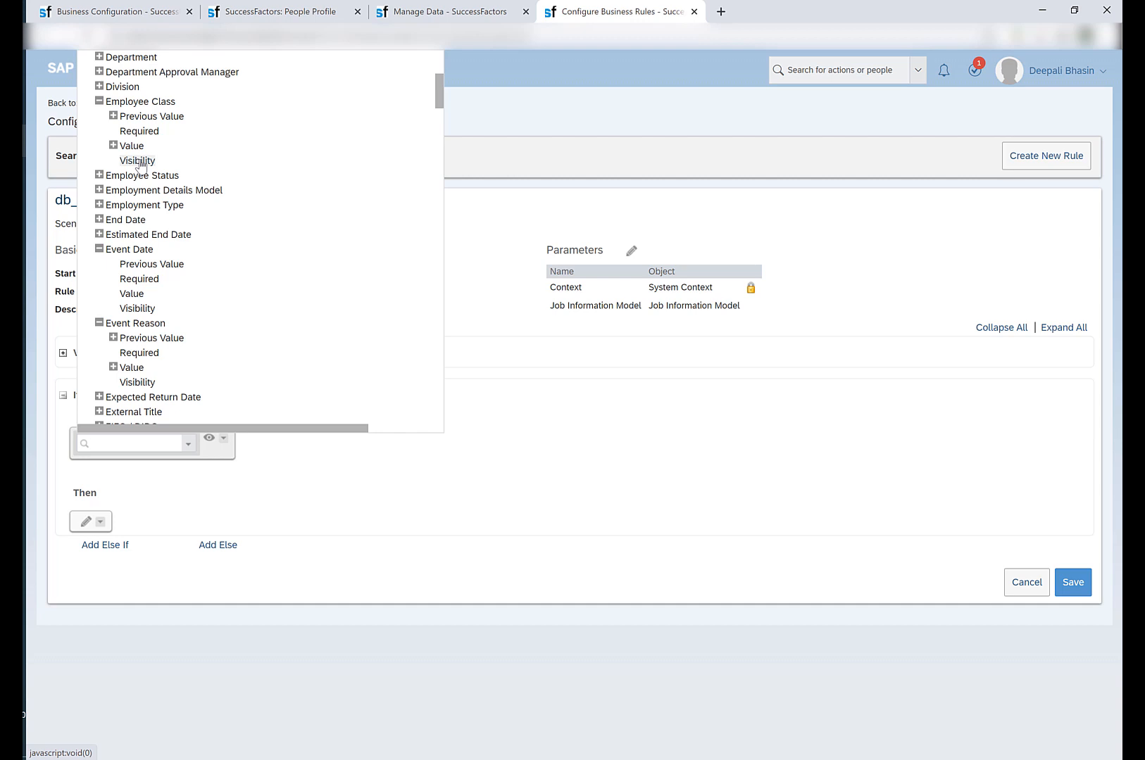
left_click(148, 116)
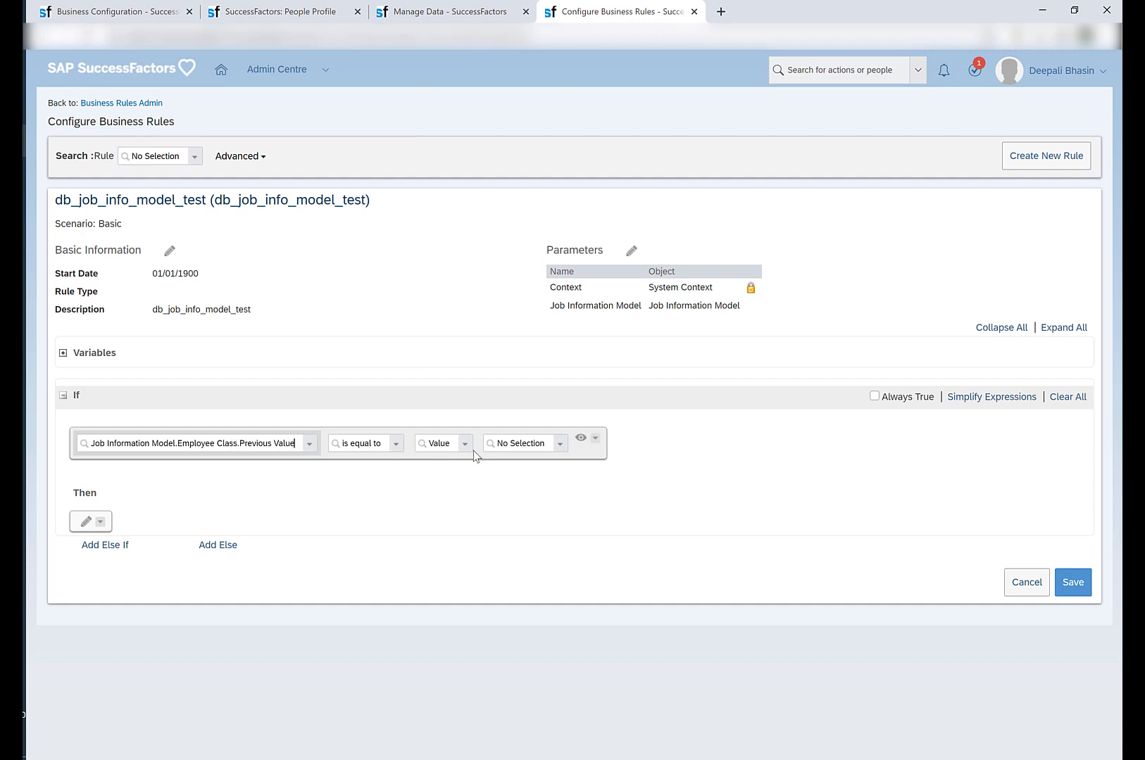
Complete the If condition with the operator "is not equal to" and Job Information Model's Employee Class Value.
left_click(554, 447)
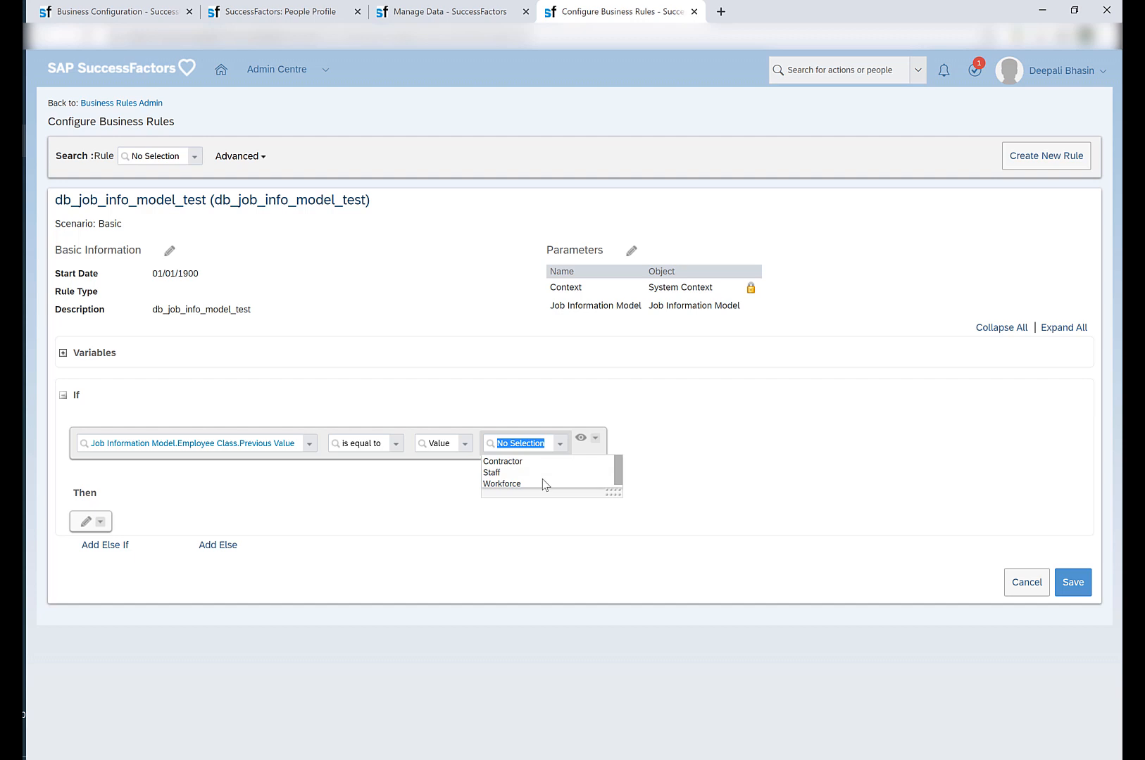
left_click(391, 443)
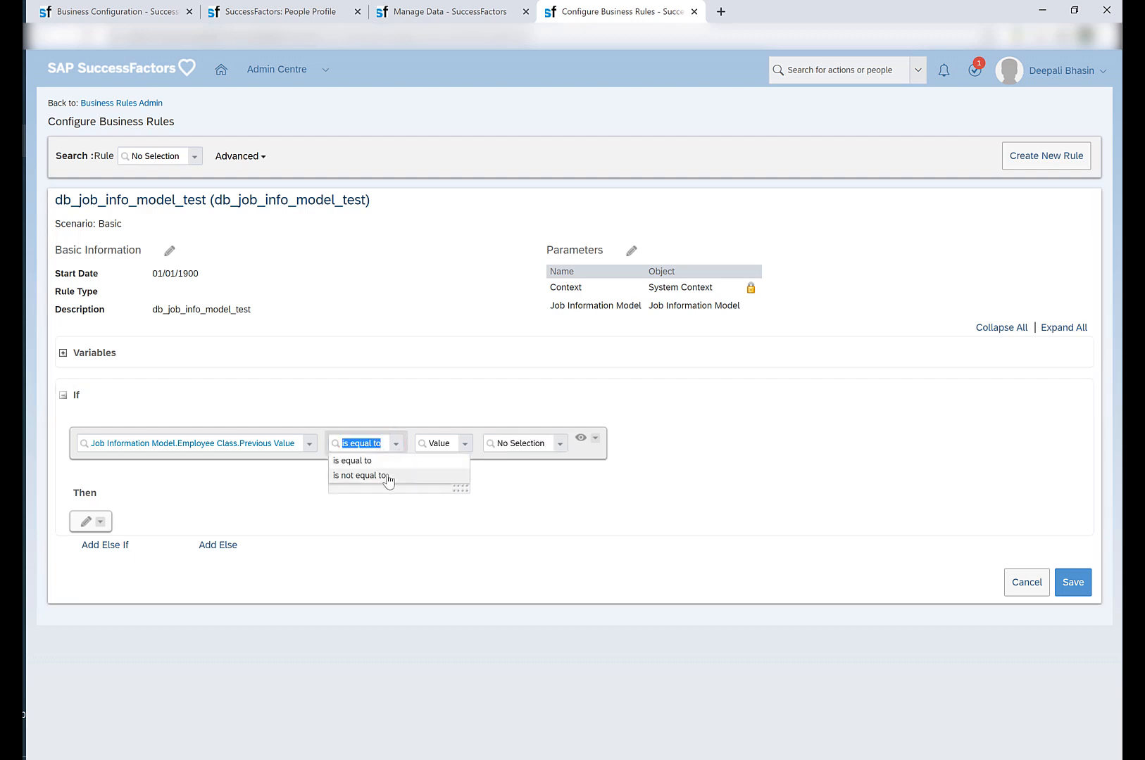
left_click(387, 477)
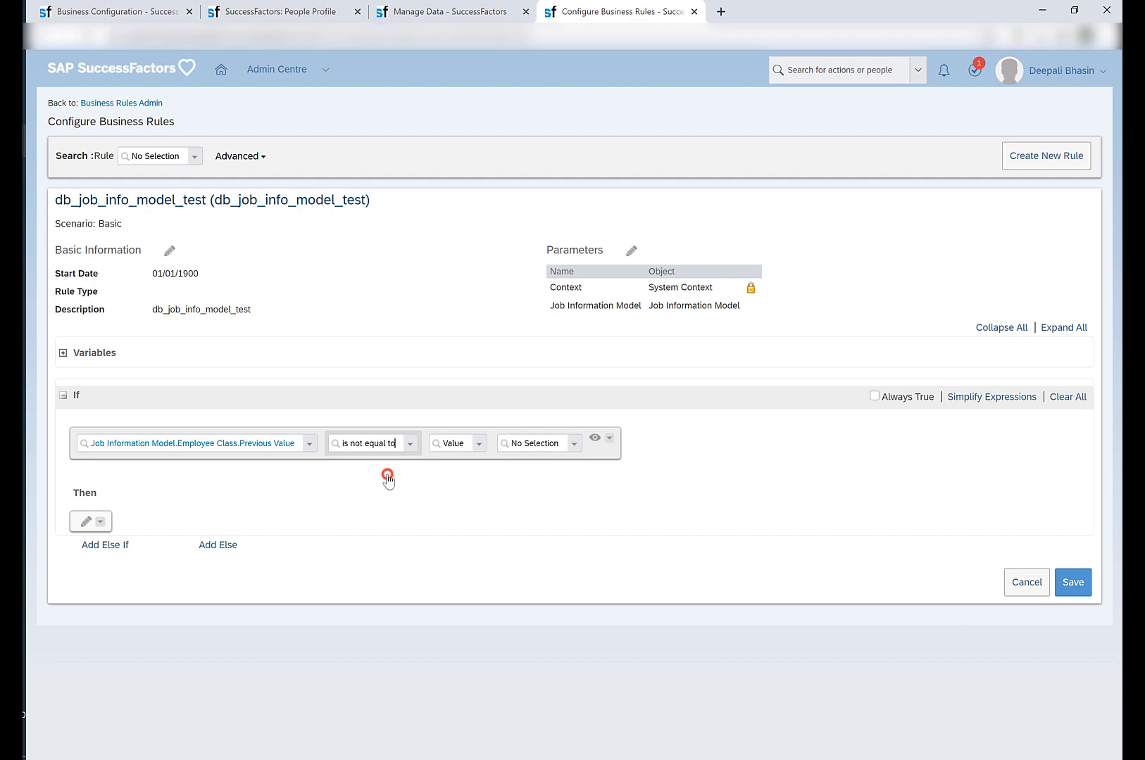
left_click(474, 449)
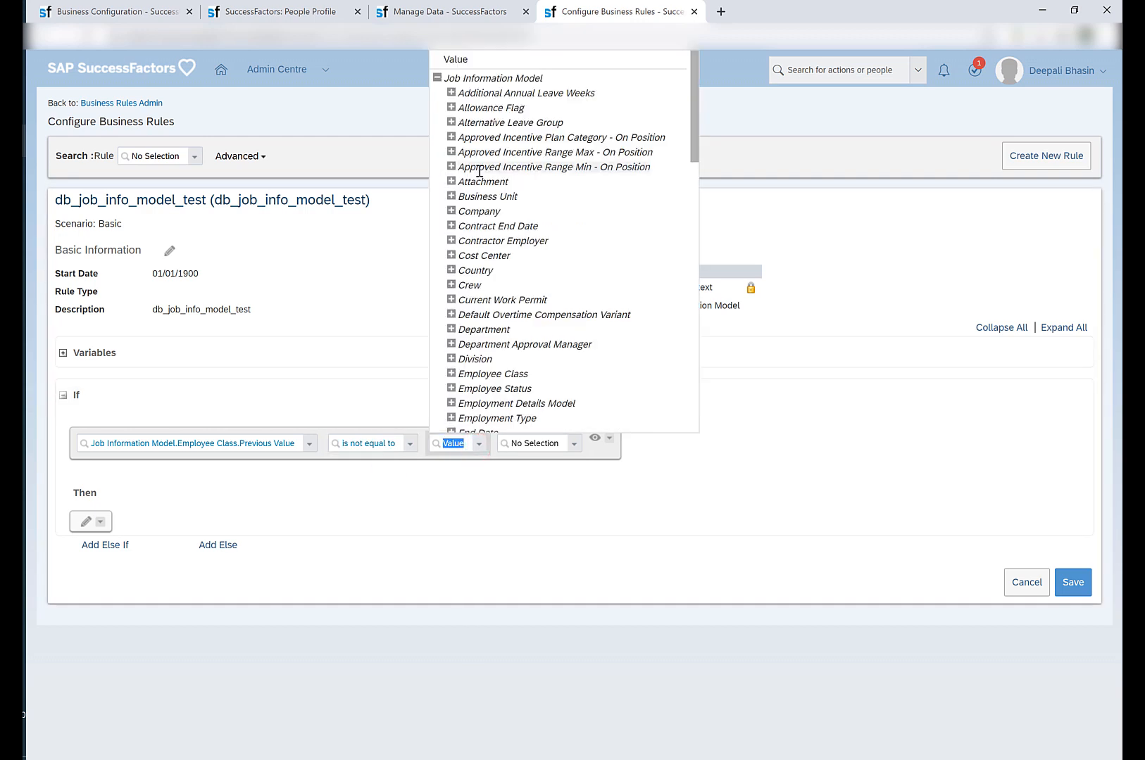
left_click(452, 374)
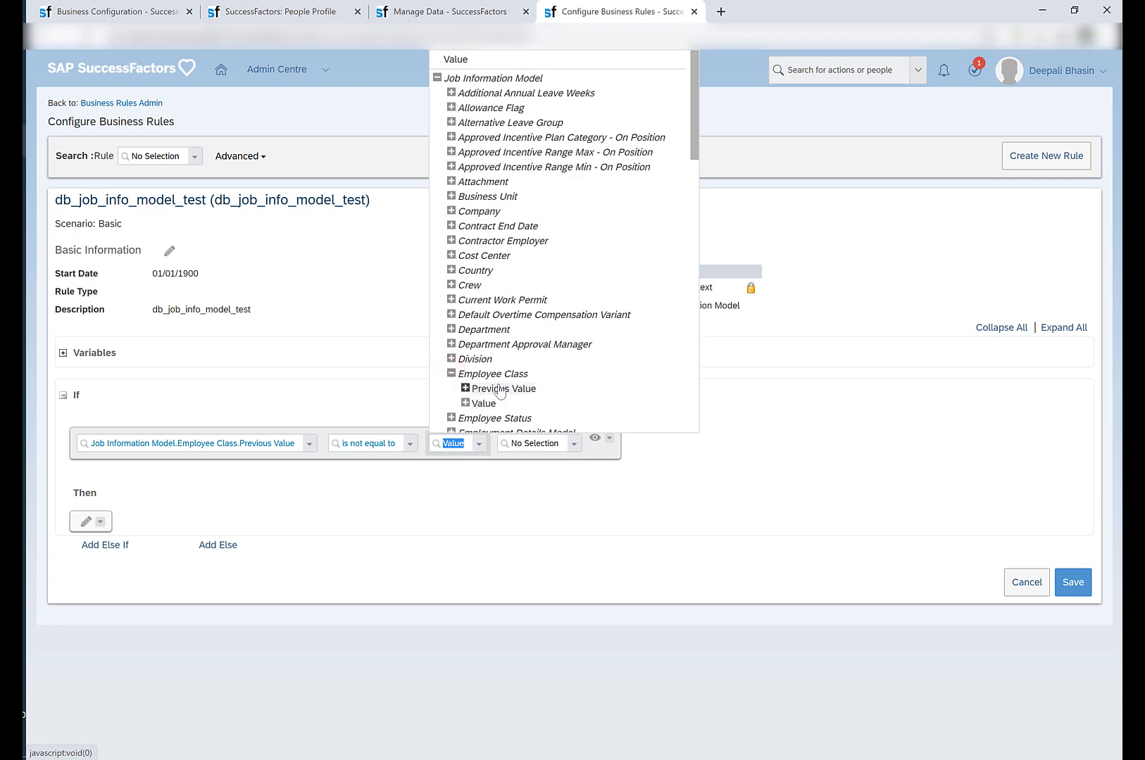
left_click(484, 403)
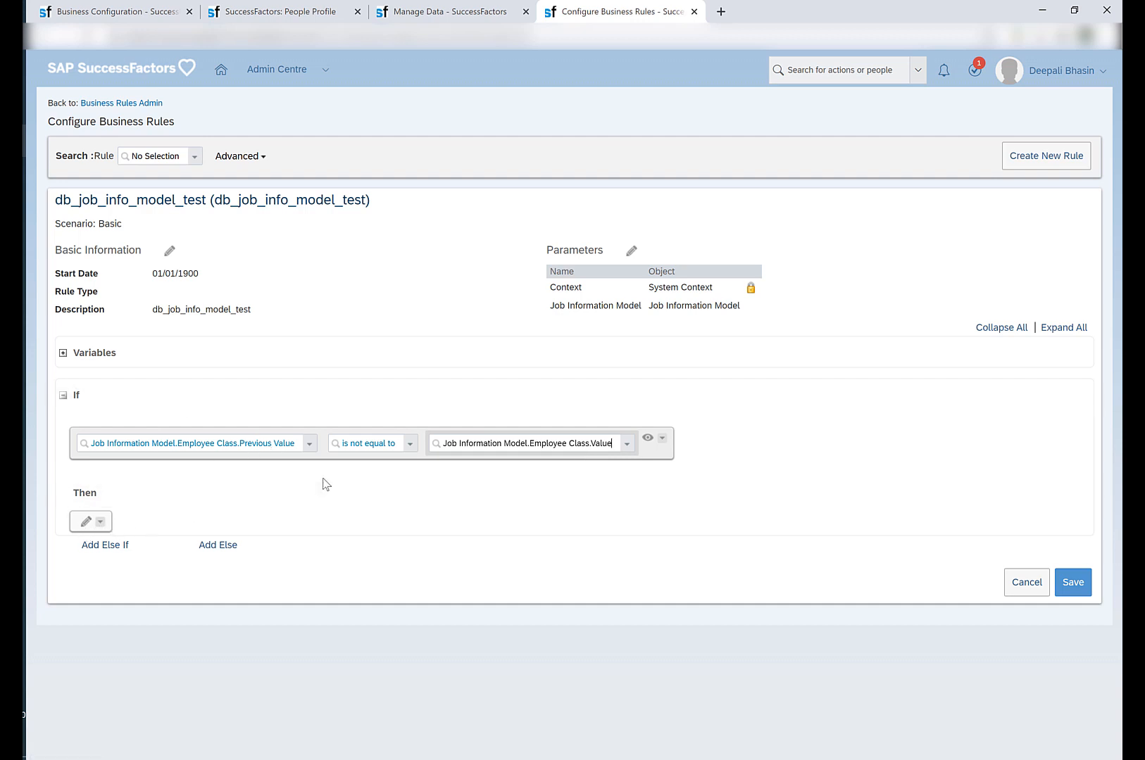
Set the Then action to Raise Message, and start a new Message Definition on the Manage Data page.
left_click(85, 523)
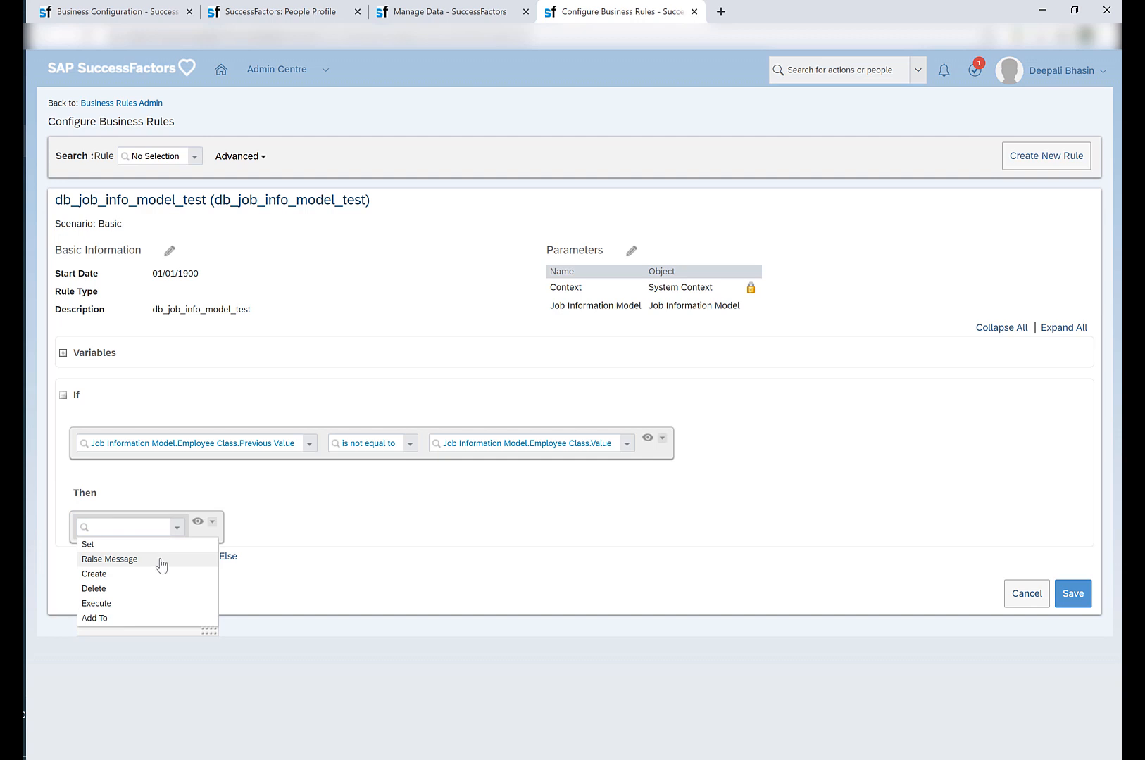
left_click(161, 560)
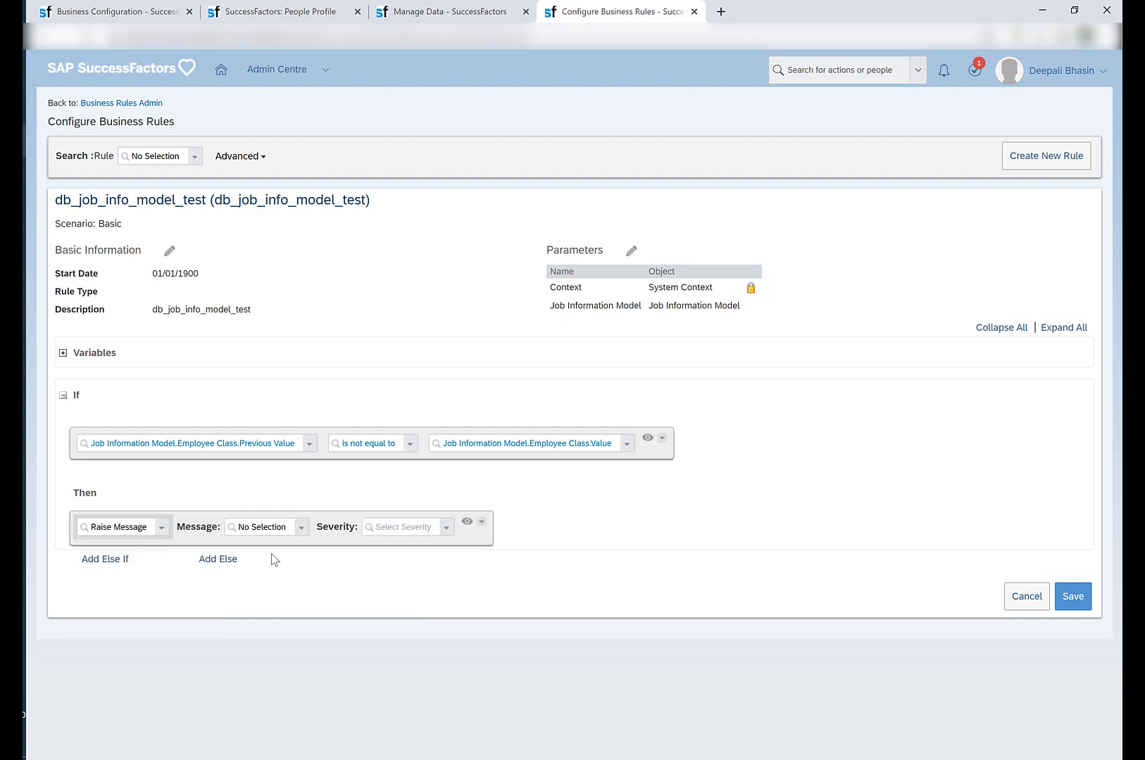
left_click(433, 12)
left_click(927, 162)
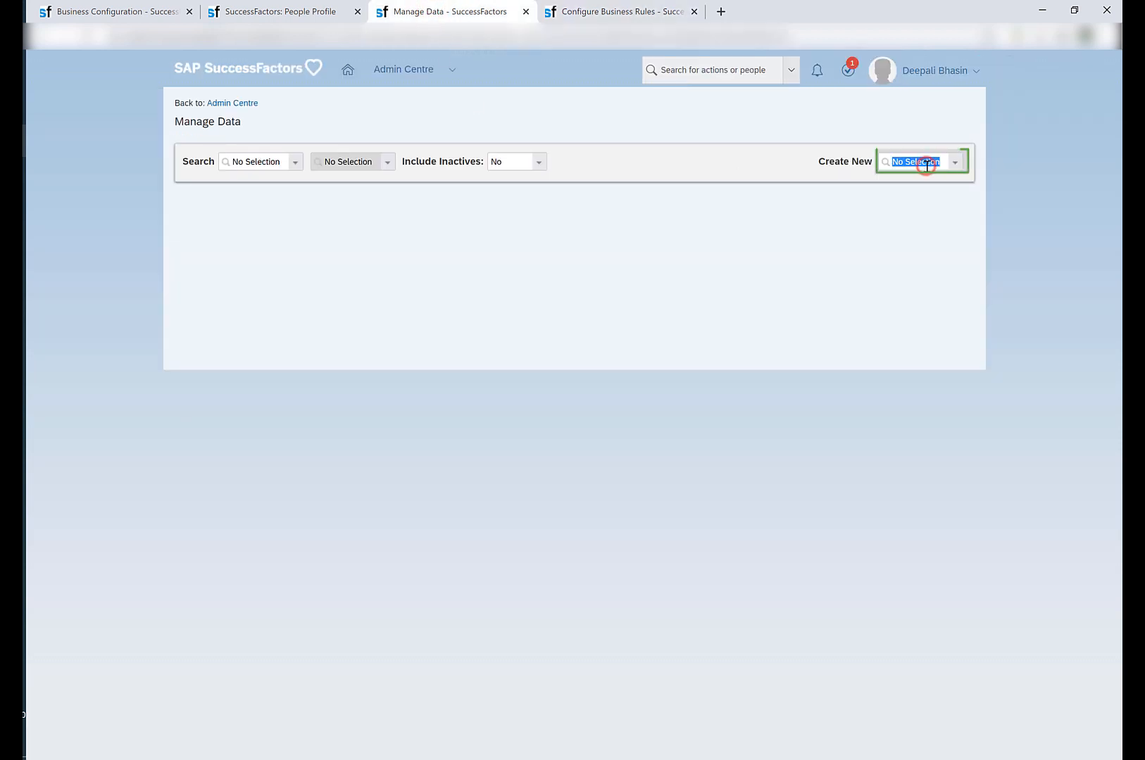
type("mess")
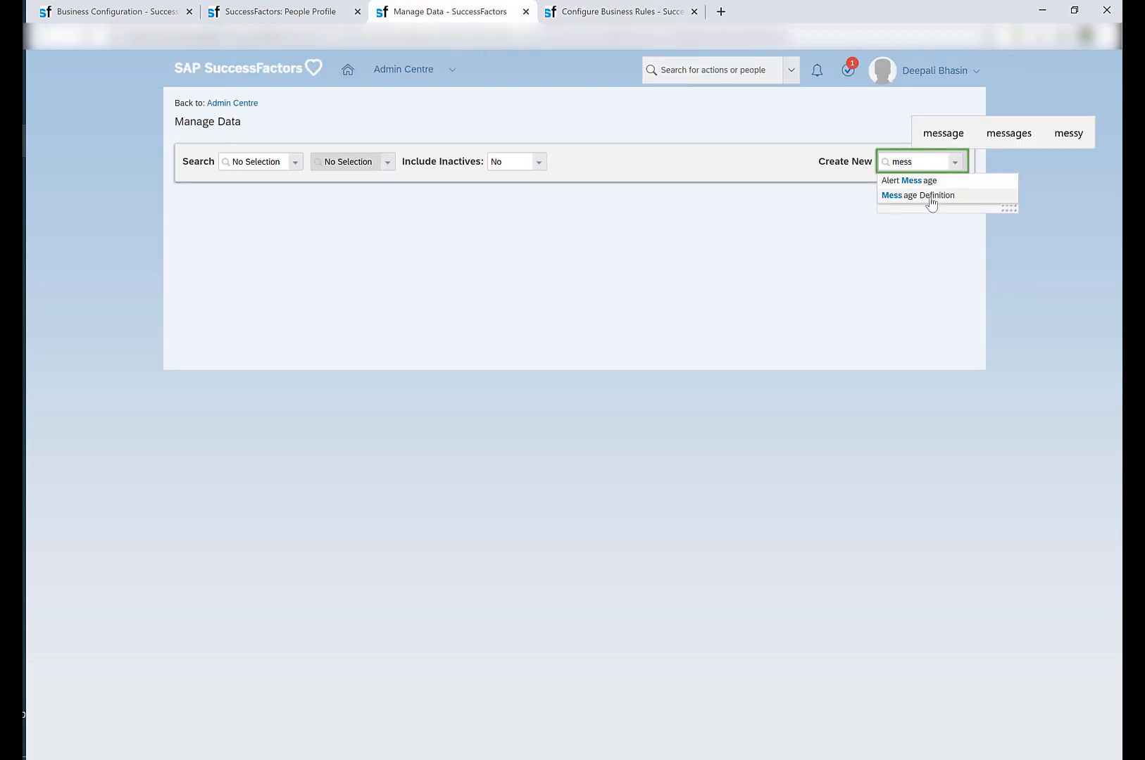
left_click(932, 198)
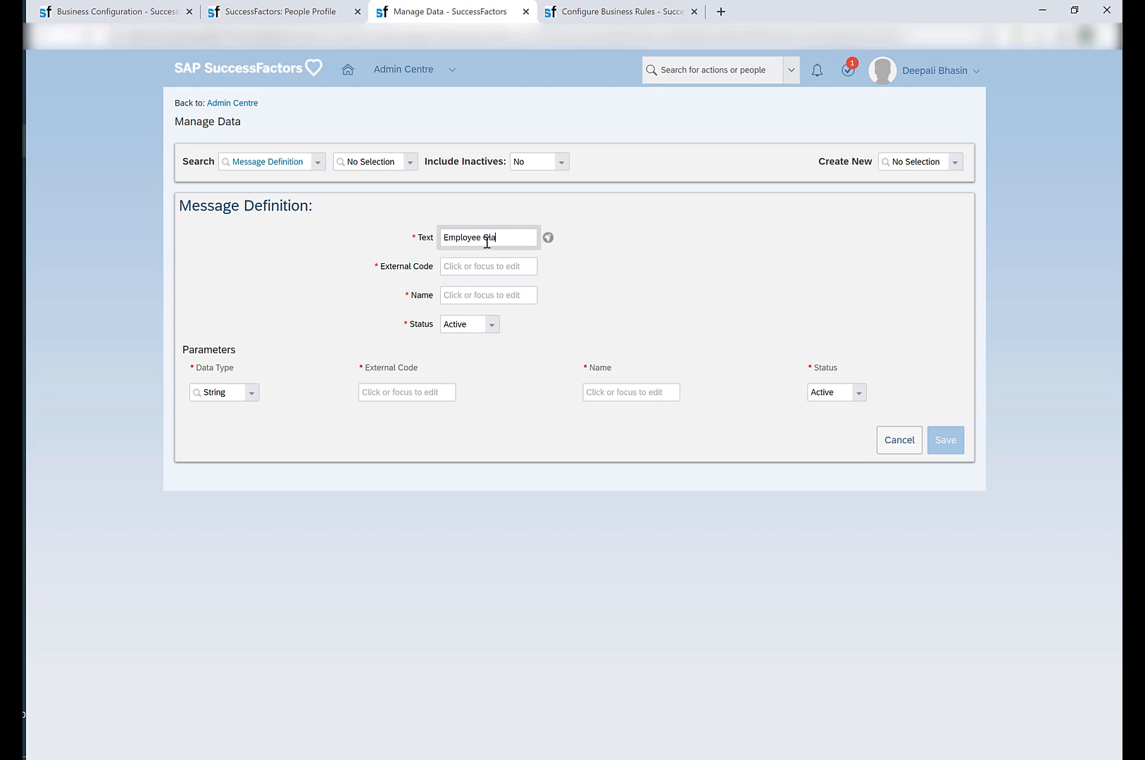
Enter the message text "Employee Class should be staff" and the external code db_job_info_test in the new Message Definition.
type("ld be staff")
key("ctrl+a")
left_click(470, 266)
type("db_")
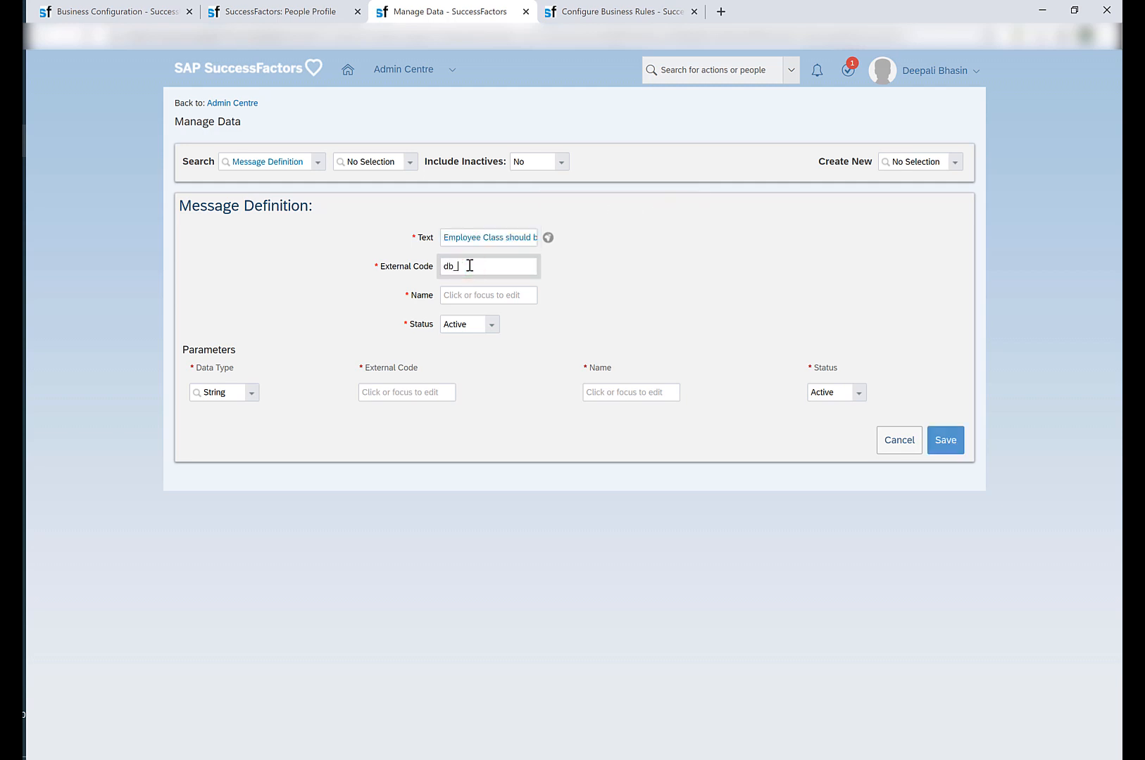
type("job_info_test")
Copy the external code db_job_info_test into the Message Definition's name and save the definition.
key("ctrl+a")
key("ctrl+c")
left_click(485, 293)
key("ctrl+v")
left_click(596, 286)
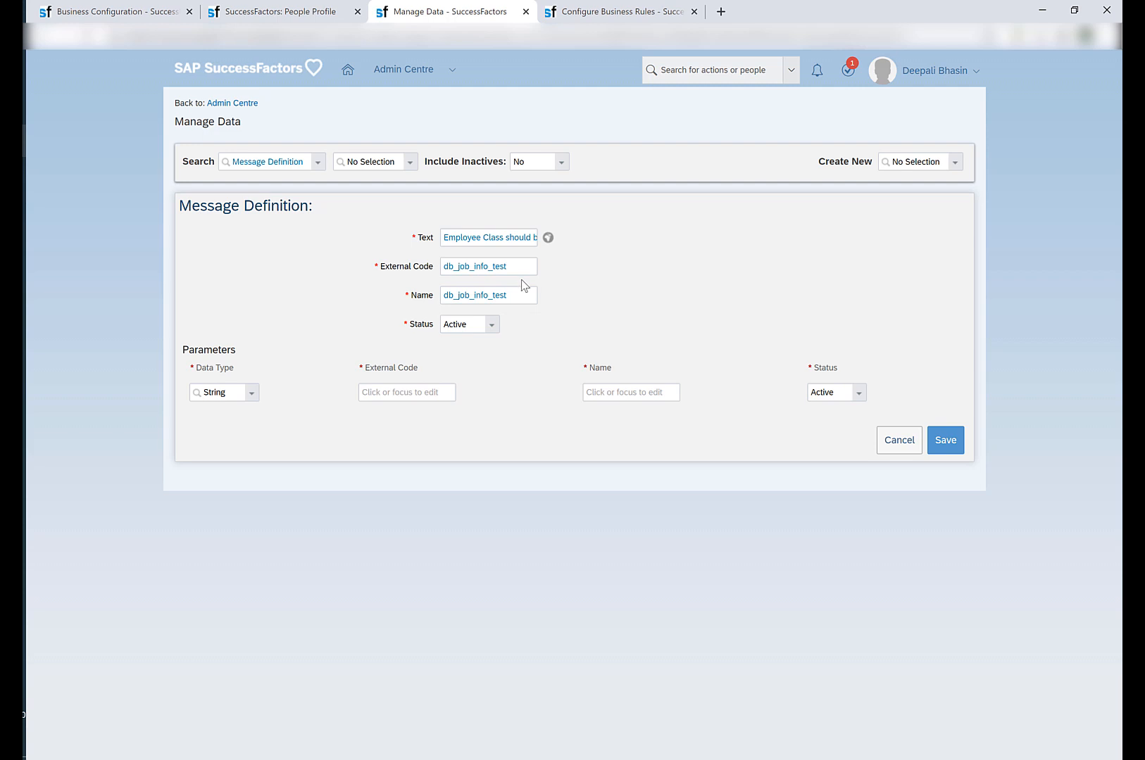
left_click(947, 439)
Back in the business rule, choose db_job_info_test as the message for the Raise Message action.
double_click(468, 254)
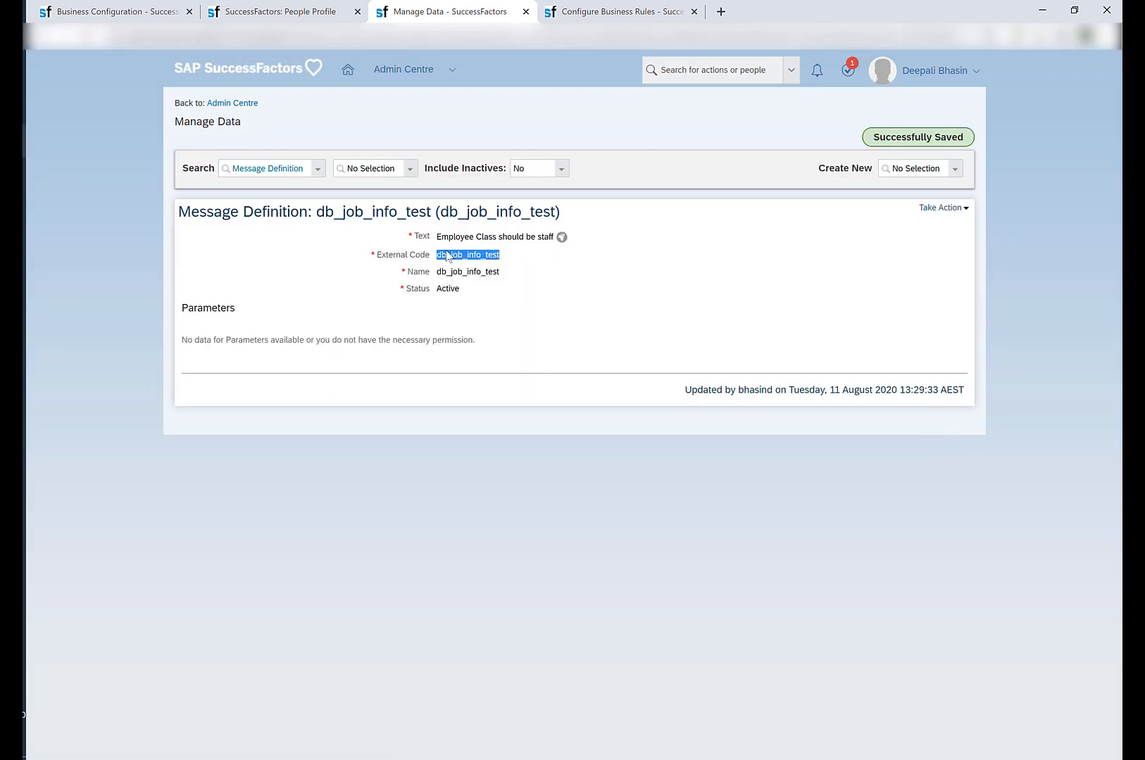
left_click(605, 11)
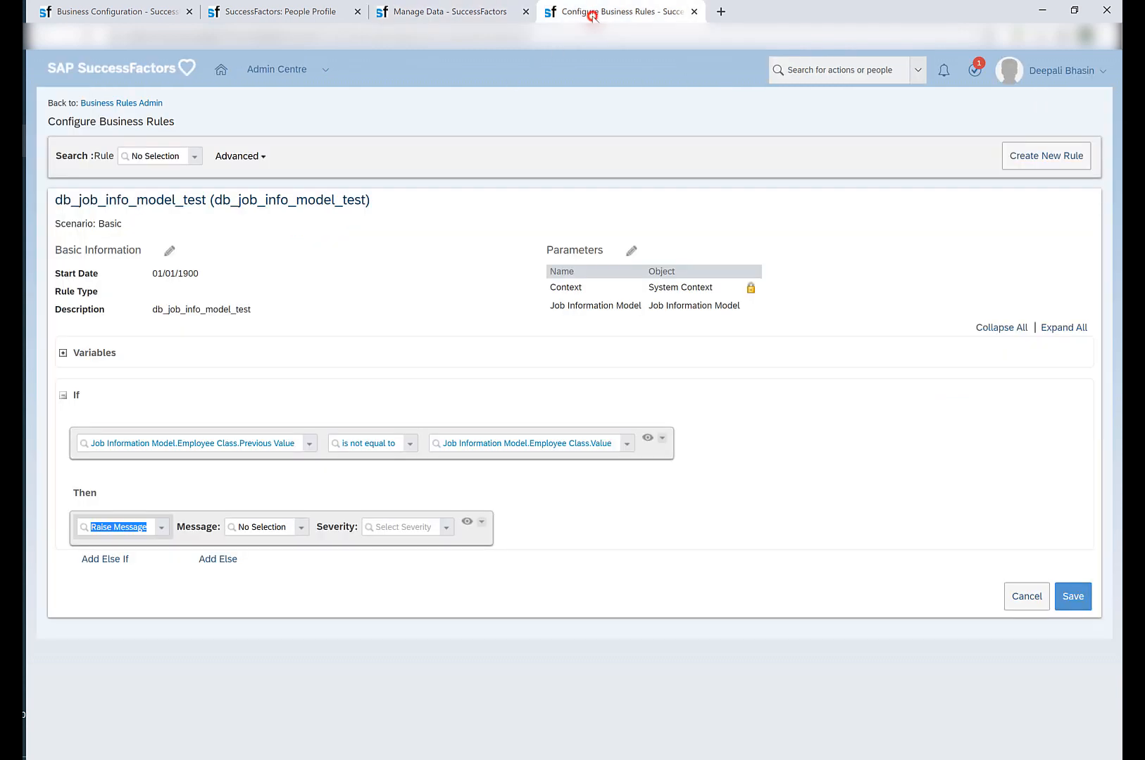
left_click(257, 530)
key("ctrl+v")
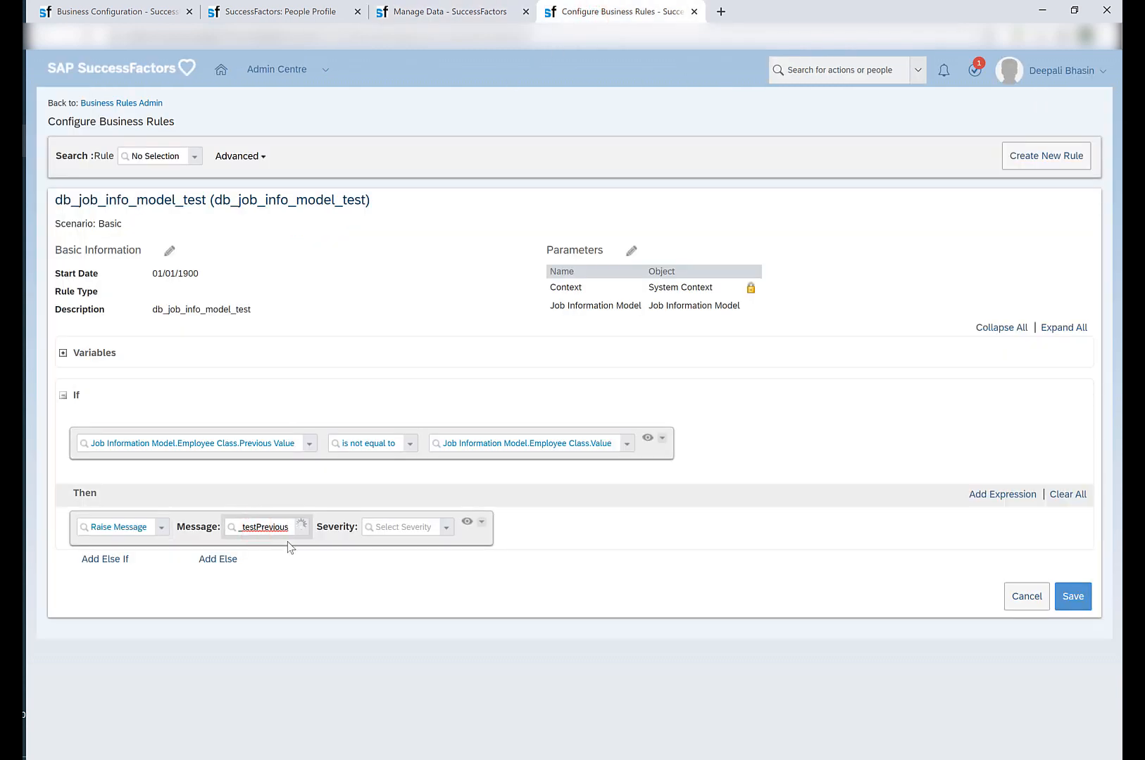
key("BackSpace")
key("BackSpace")
key("BackSpace")
key("BackSpace")
key("BackSpace")
key("BackSpace")
key("BackSpace")
key("BackSpace")
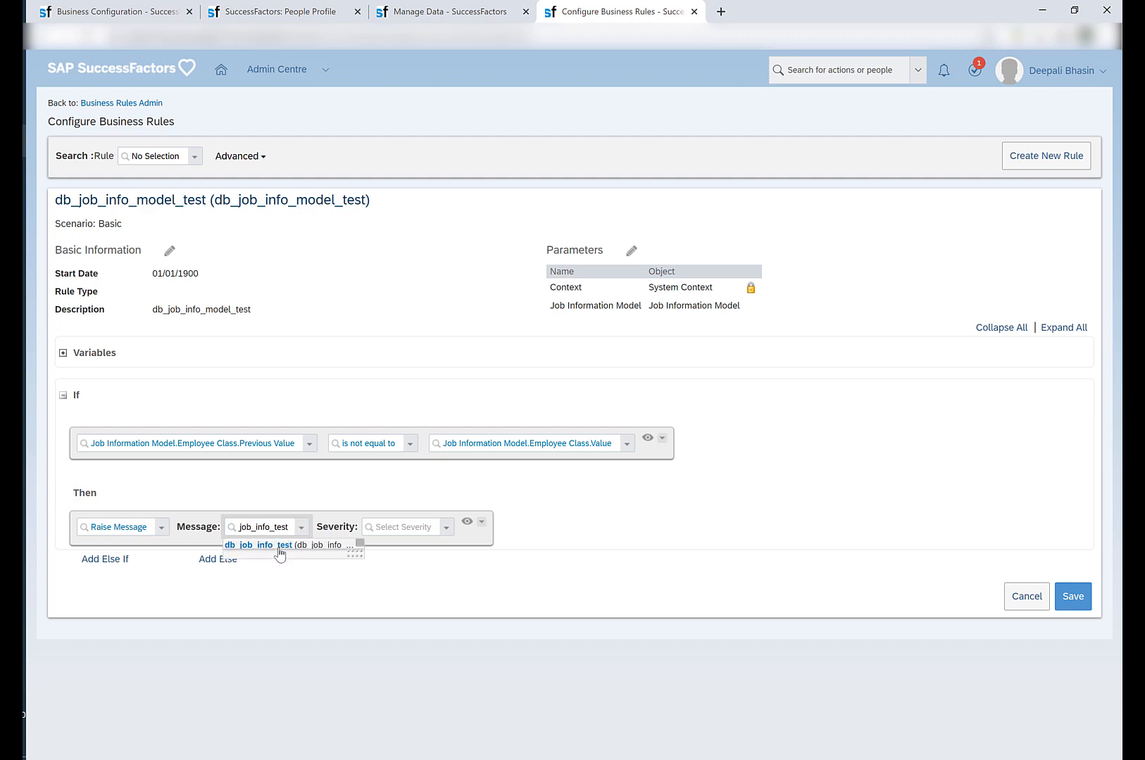
left_click(279, 547)
Set the Raise Message severity to Warning and save the business rule.
left_click(525, 527)
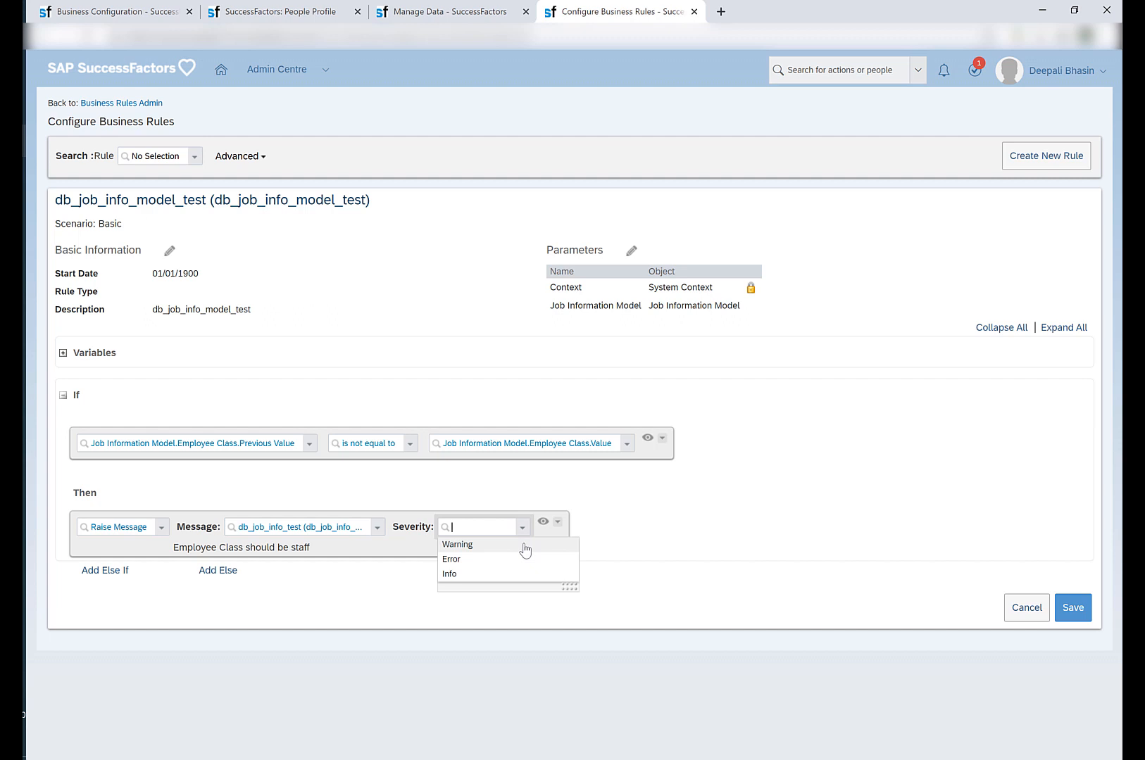
left_click(524, 547)
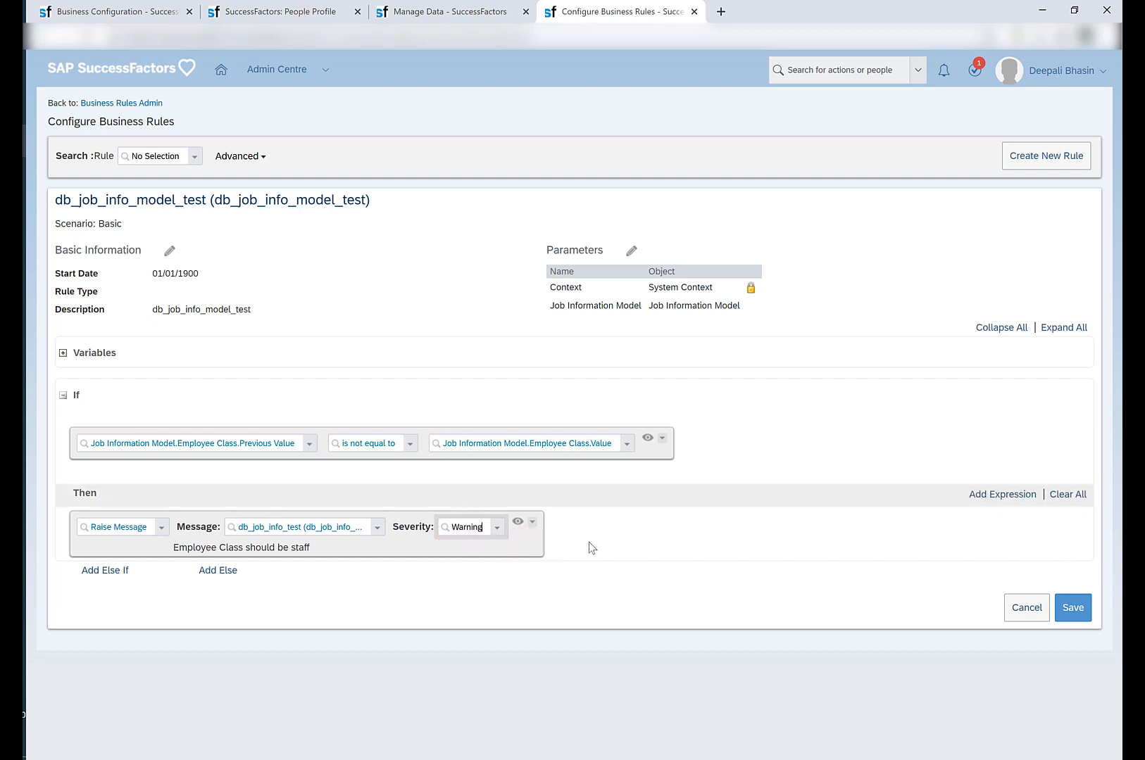
left_click(1068, 609)
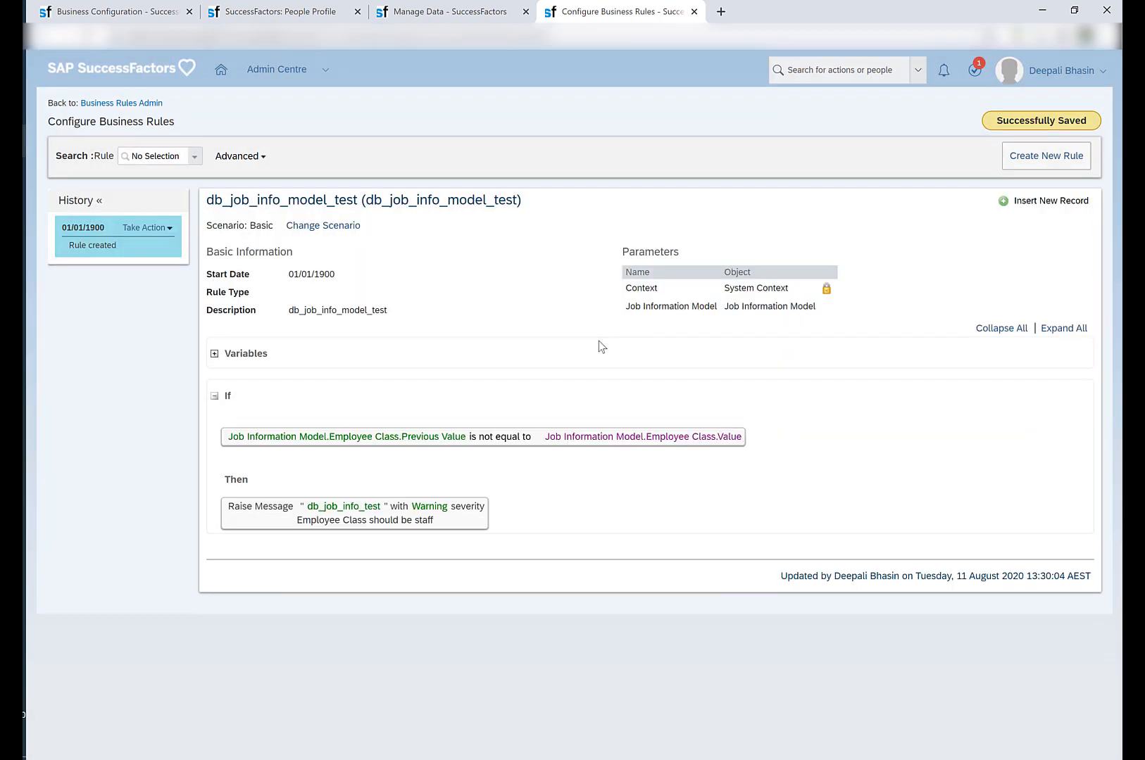
Copy the rule's description and, in the jobInfo element of Business Configuration, set the empty trigger rule row's event type to onSave.
double_click(368, 316)
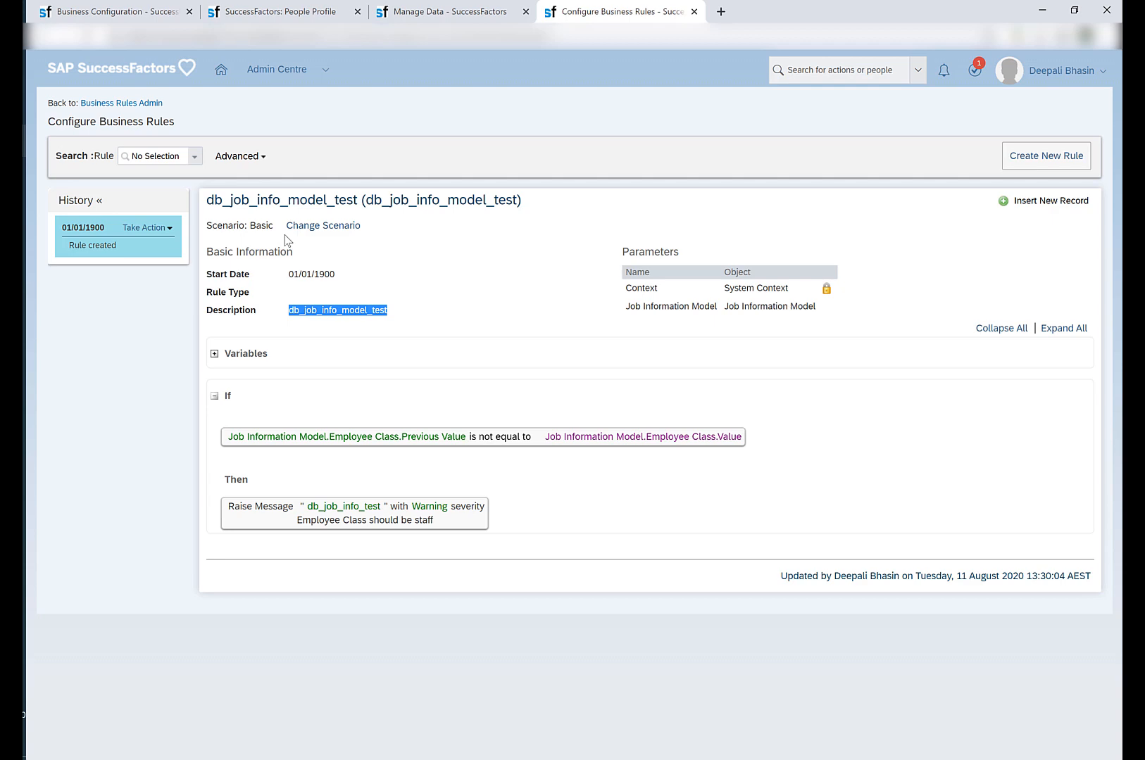
left_click(126, 13)
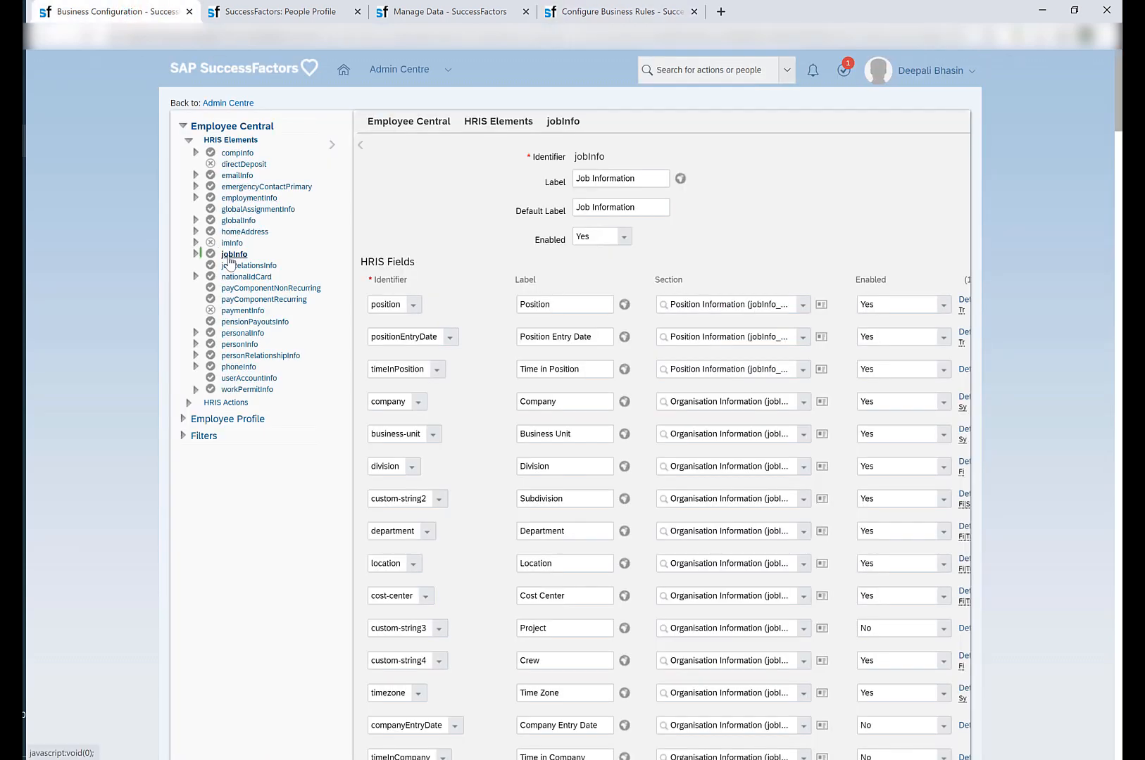
left_click(229, 254)
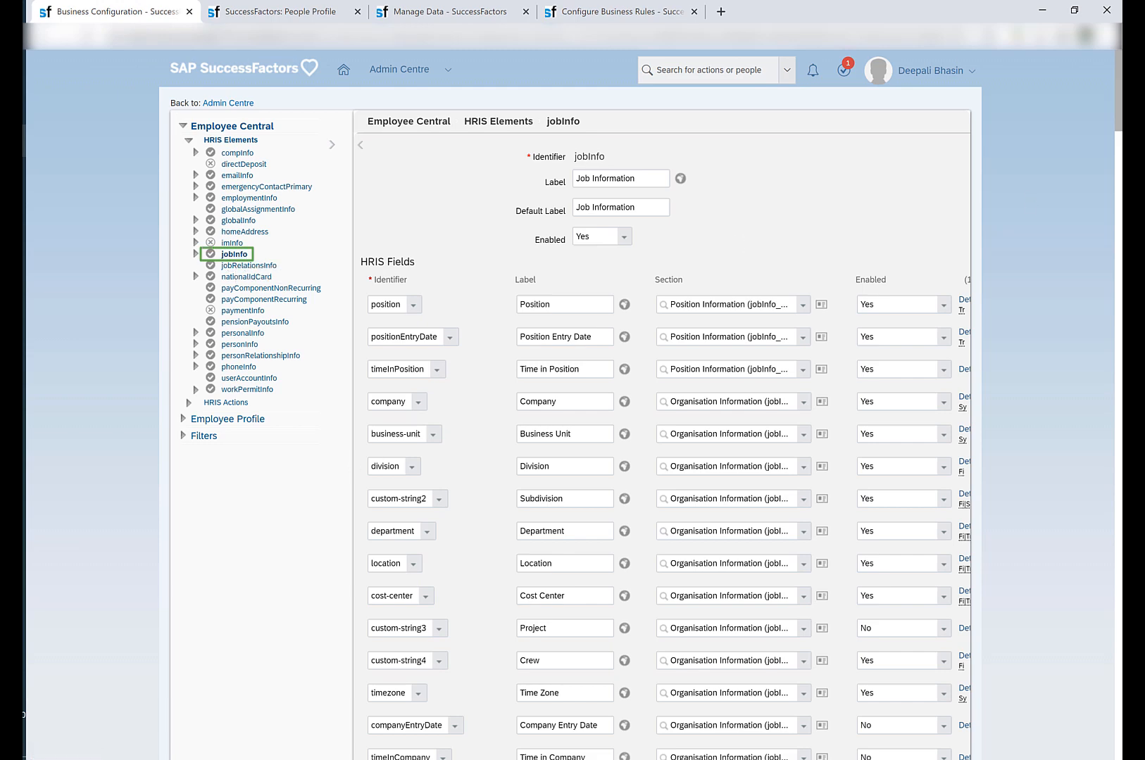
left_click_drag(1119, 106, 1097, 543)
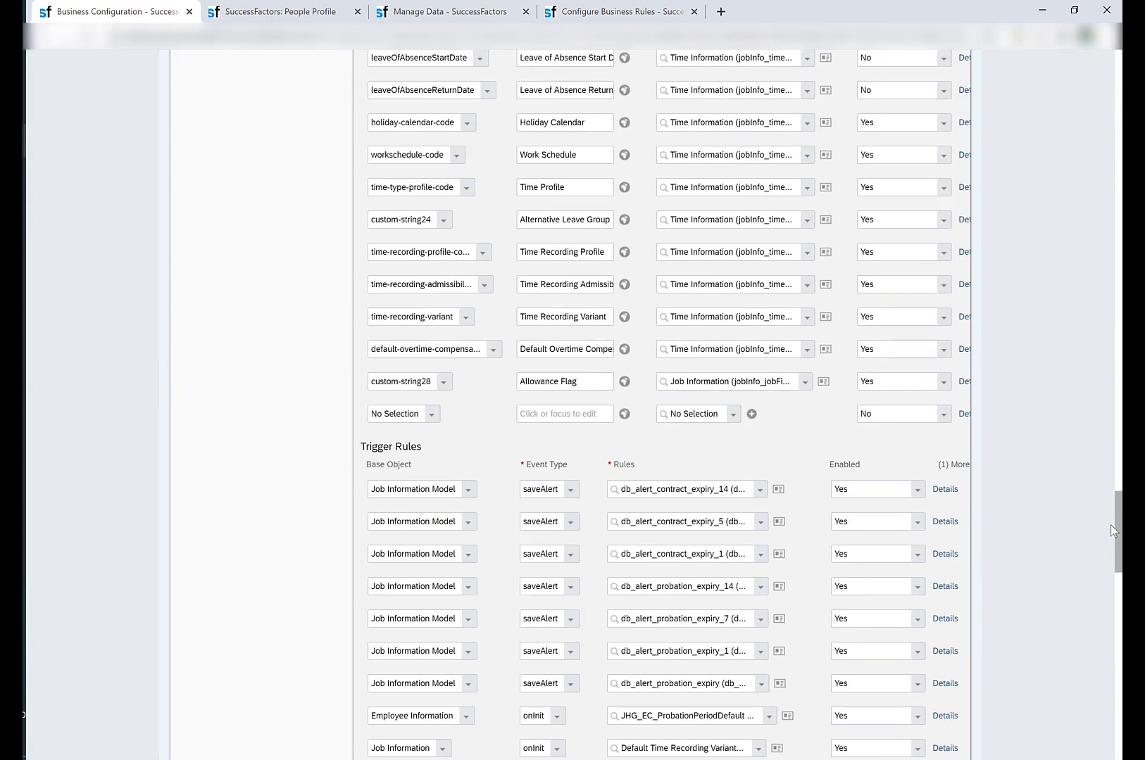
scroll(1119, 532, "down", 15)
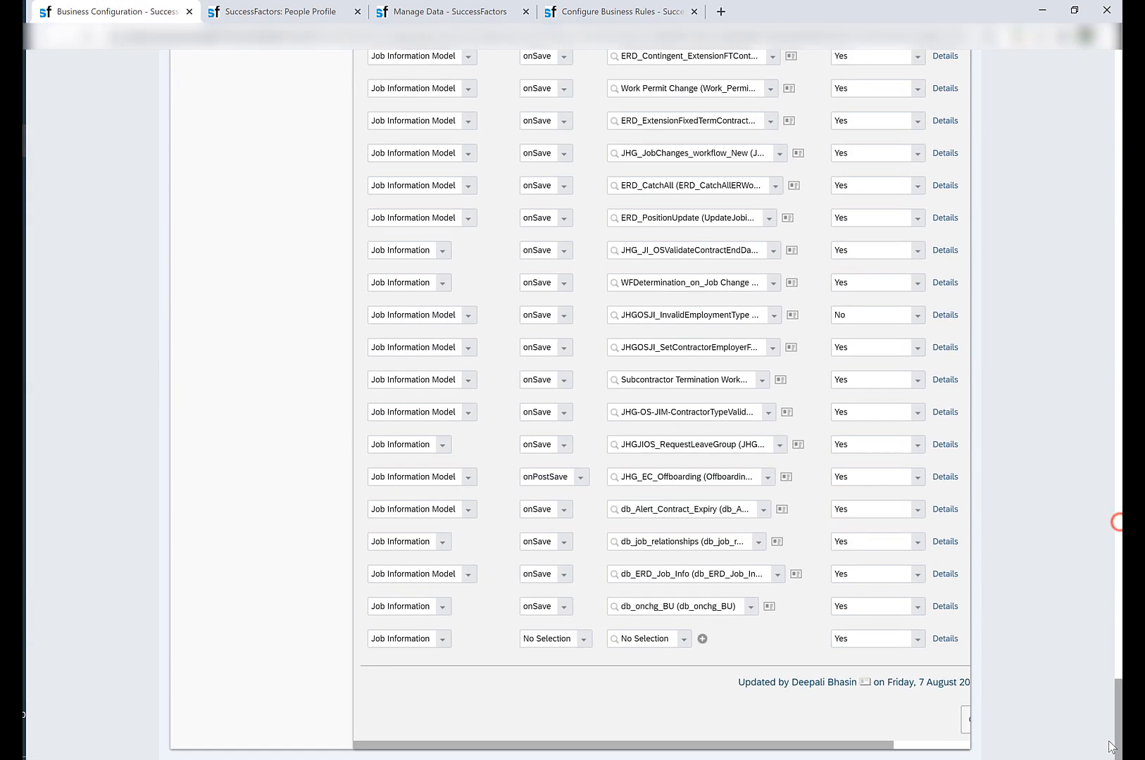
left_click(444, 642)
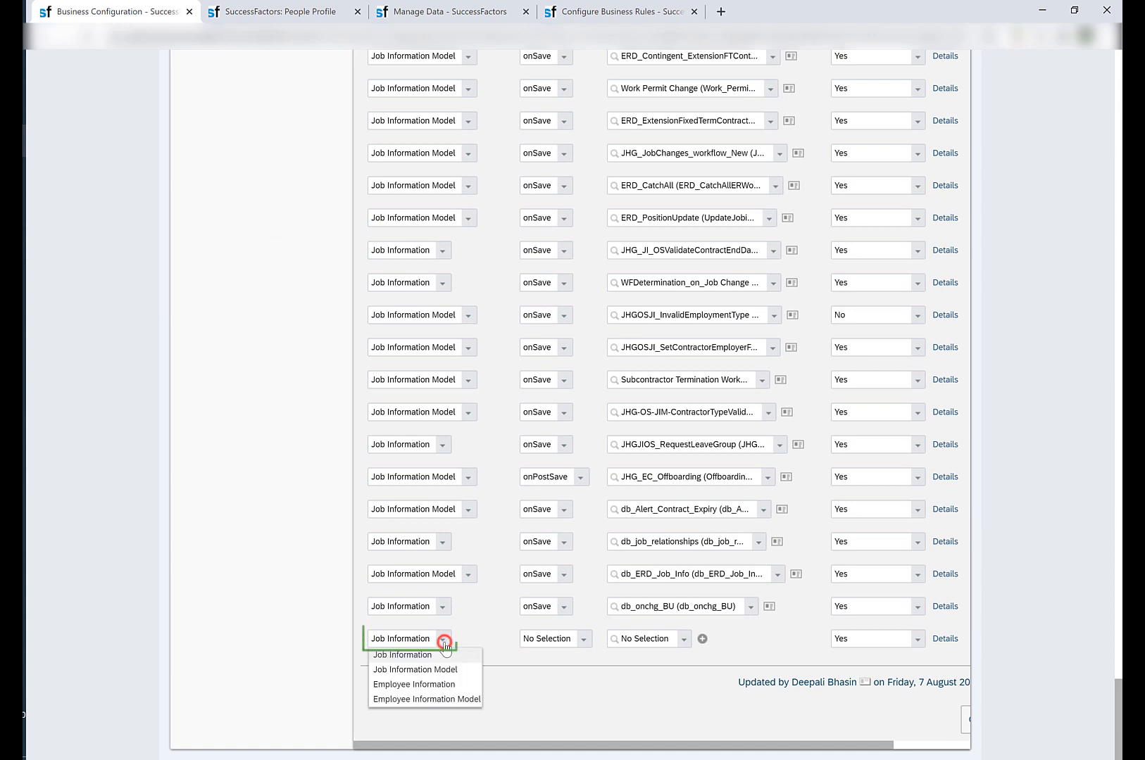
left_click(554, 643)
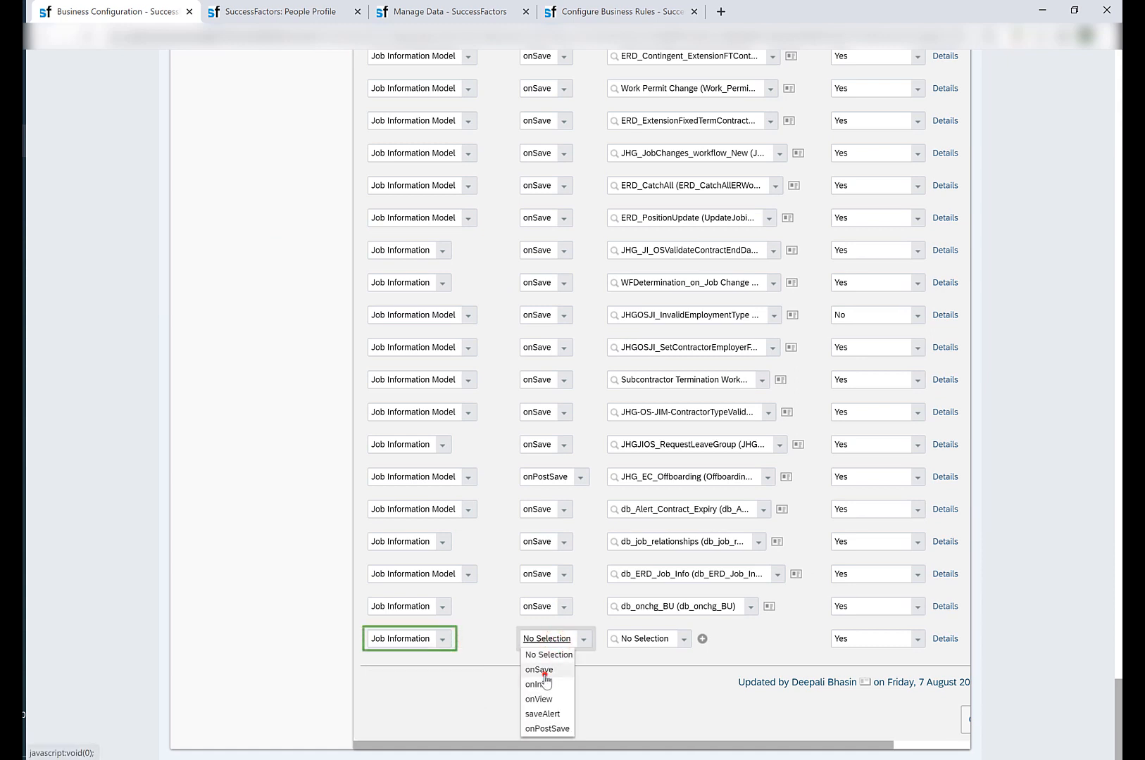
left_click(544, 676)
Try to find the db_job_info_model_test rule for the new onSave trigger row with base object Job Information.
left_click(636, 640)
key("ctrl+v")
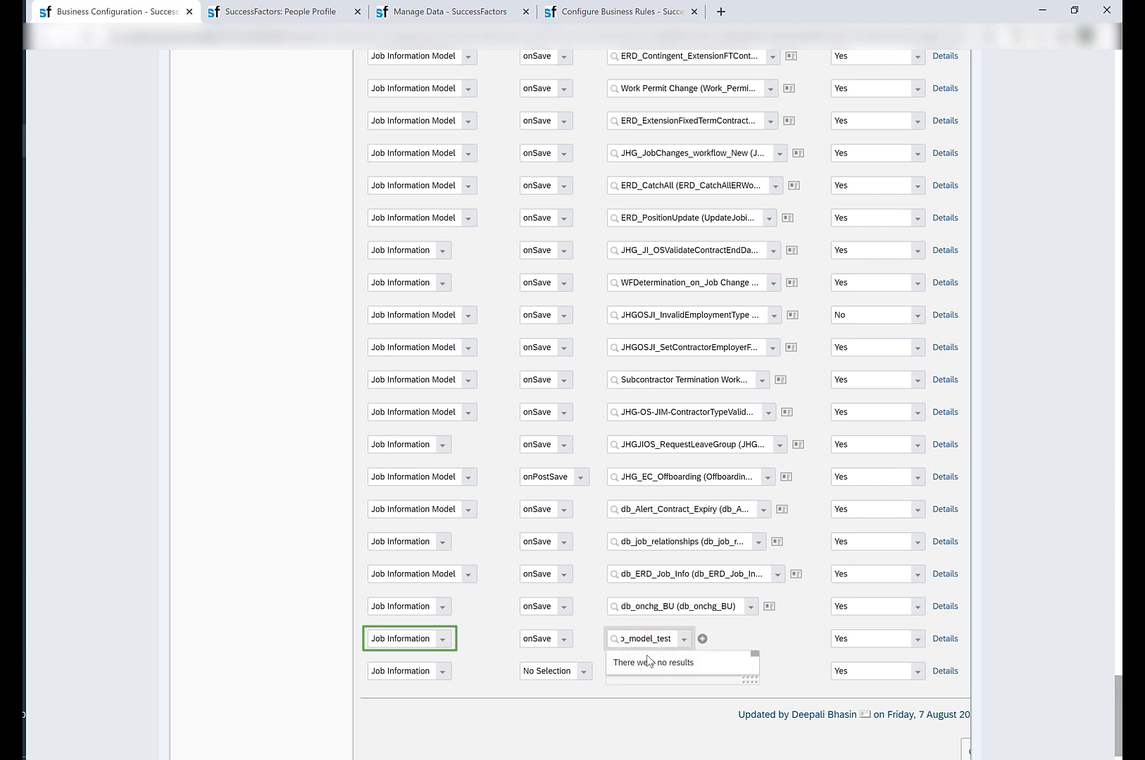
key("BackSpace")
key("BackSpace")
key("BackSpace")
key("BackSpace")
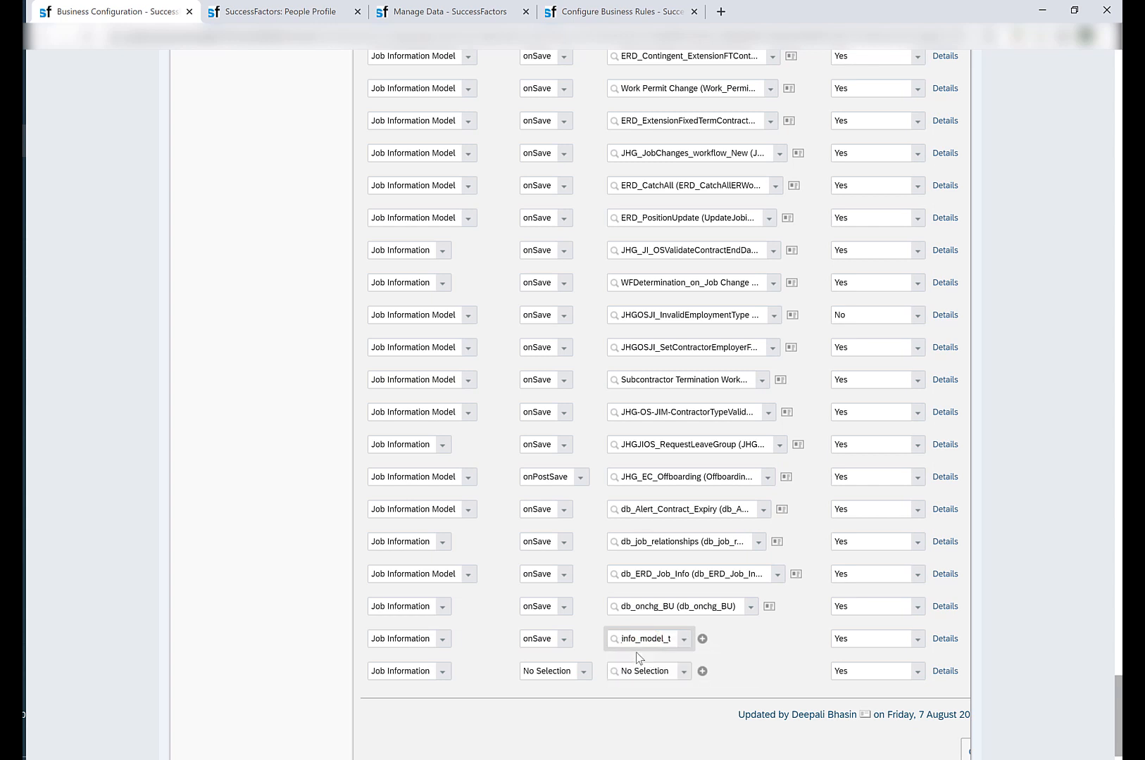
Set the new trigger row's base object to Job Information Model, assign the db_job_info_model_test rule, and save the jobInfo configuration.
left_click(442, 638)
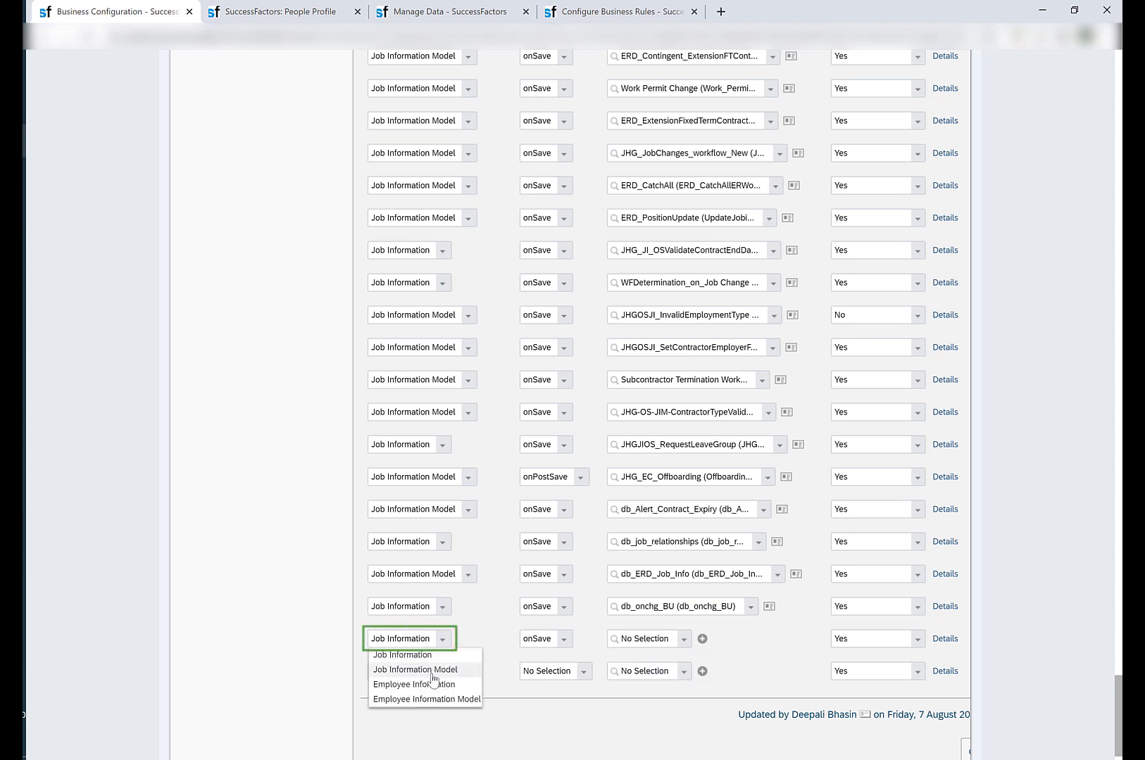
left_click(441, 671)
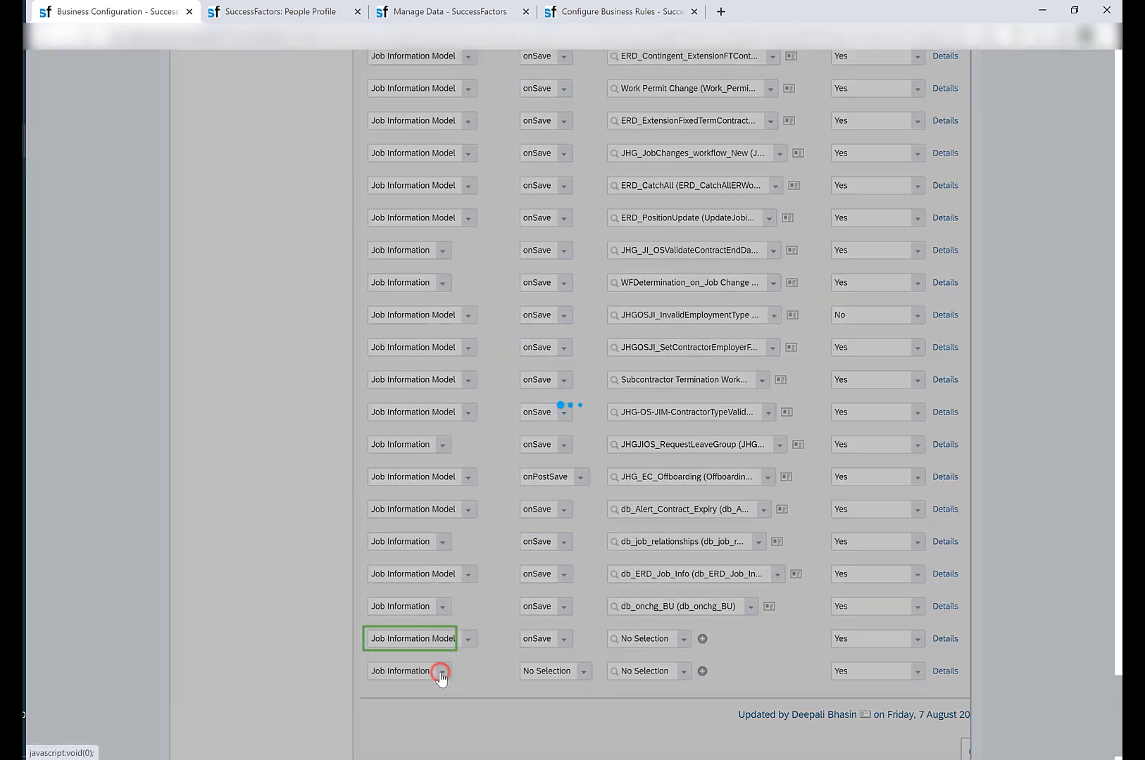
left_click(646, 644)
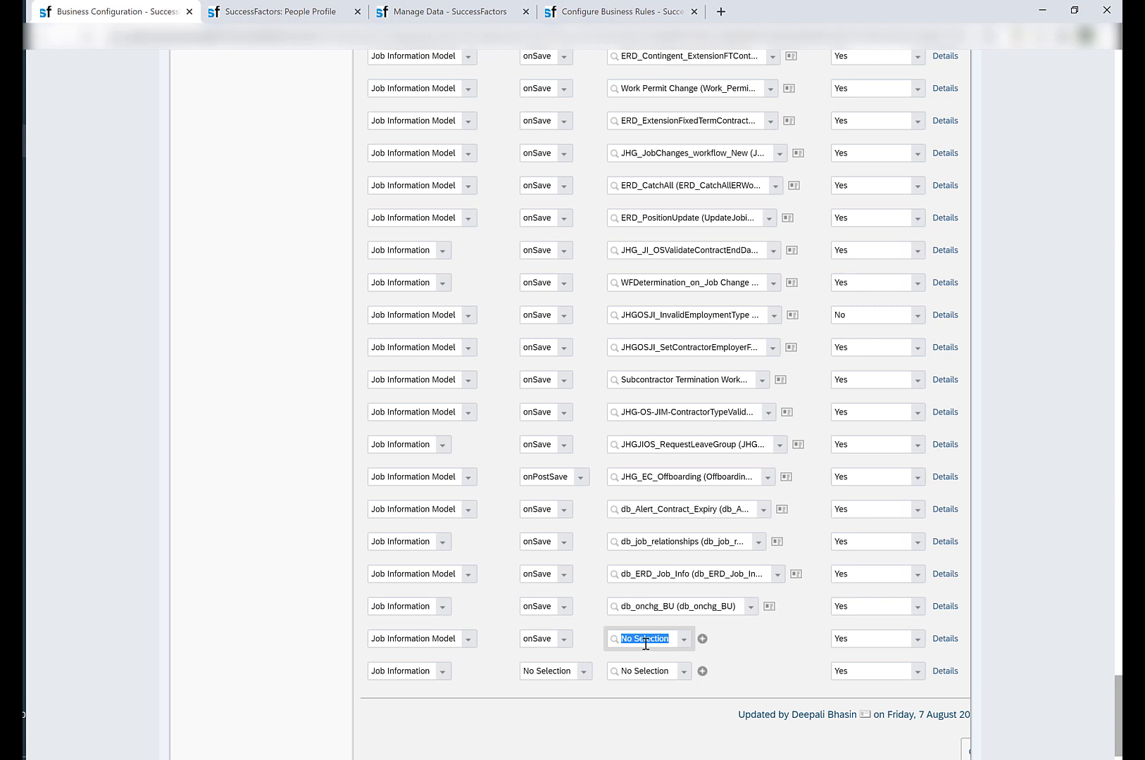
key("ctrl+v")
left_click(648, 658)
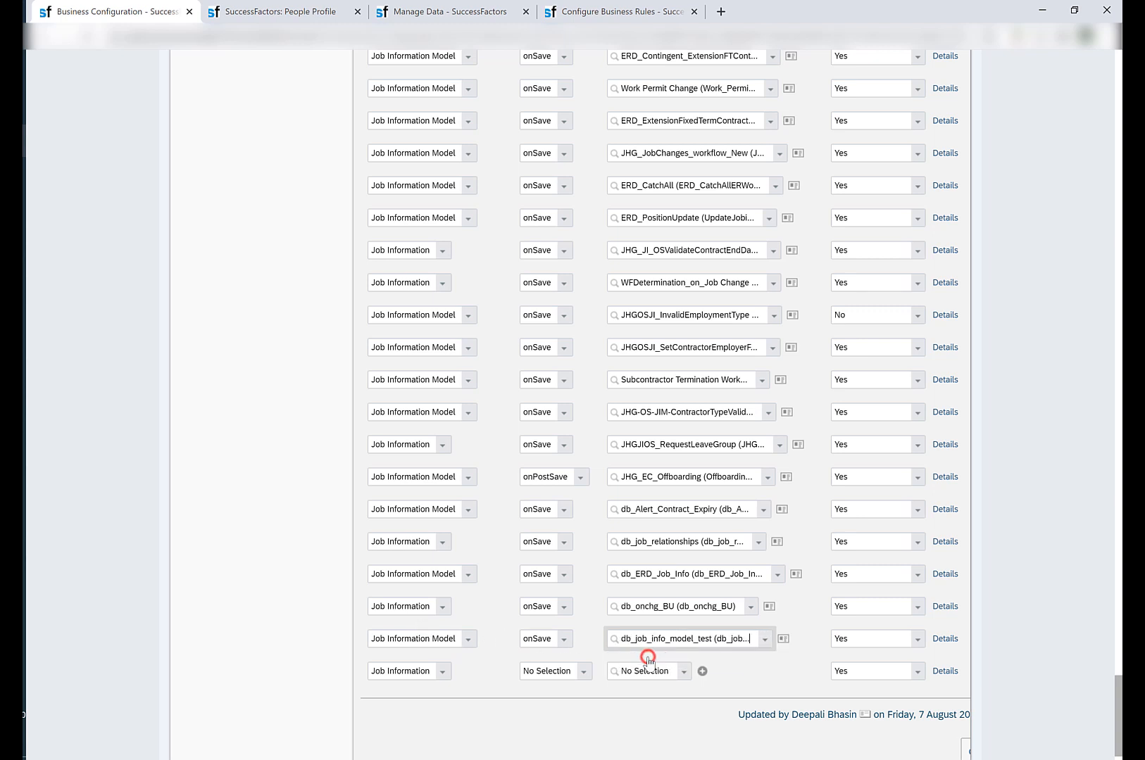
scroll(685, 649, "right", 3)
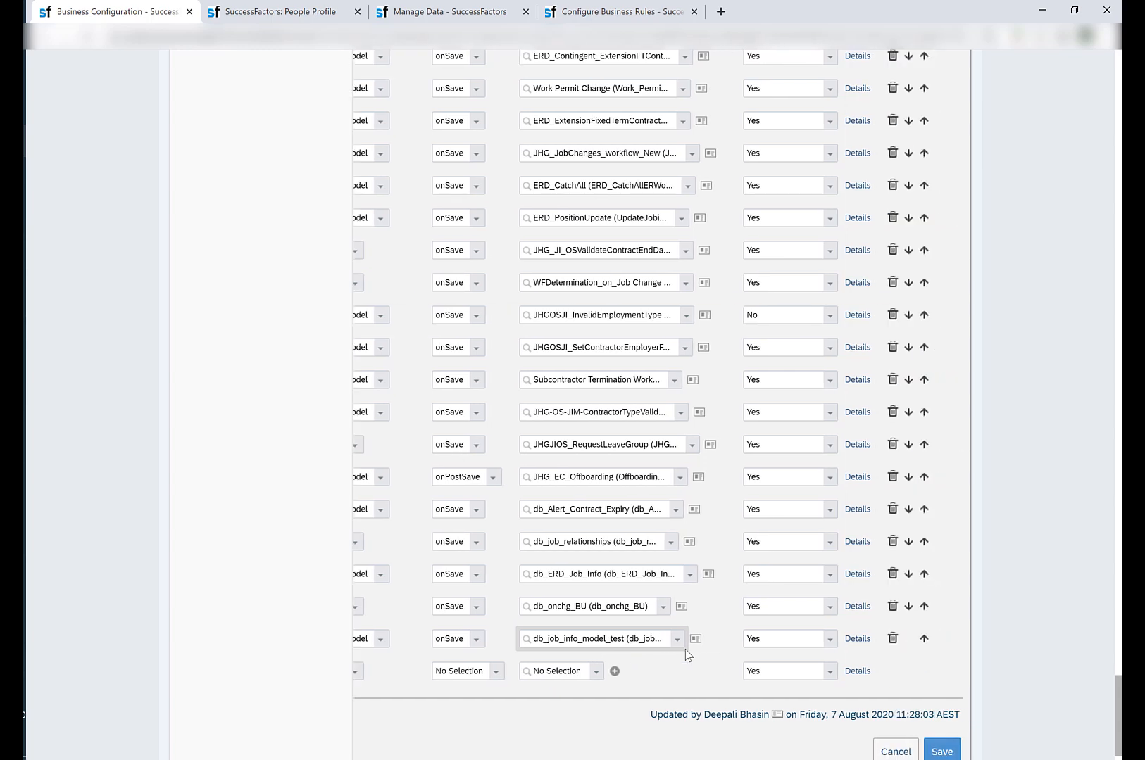
left_click(942, 751)
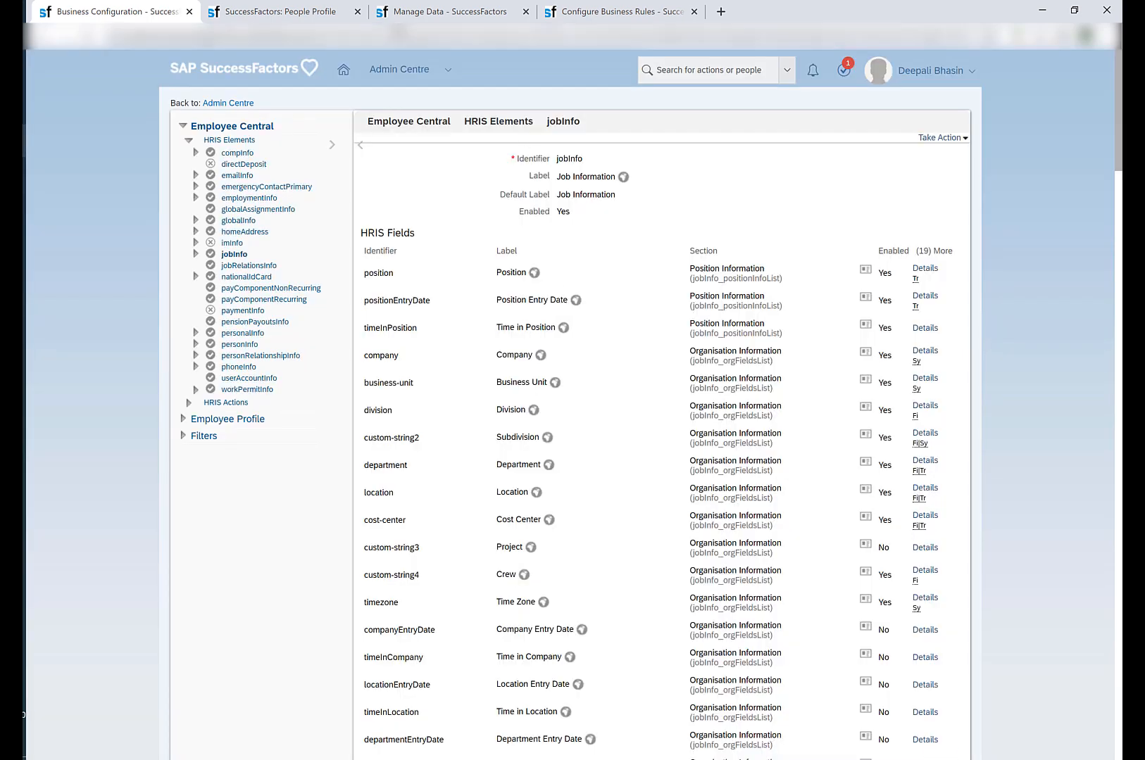
In the employee's People Profile, open the 04 Aug 2020 Job Information history record for editing.
left_click(316, 8)
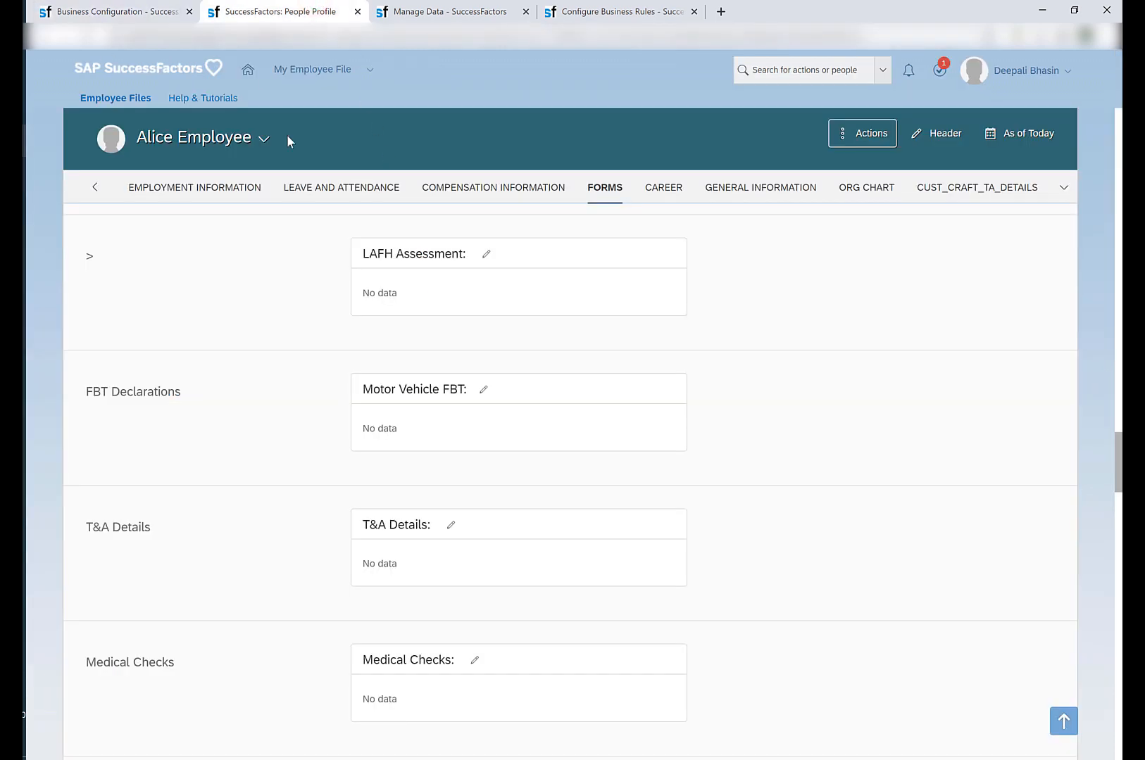
left_click(189, 180)
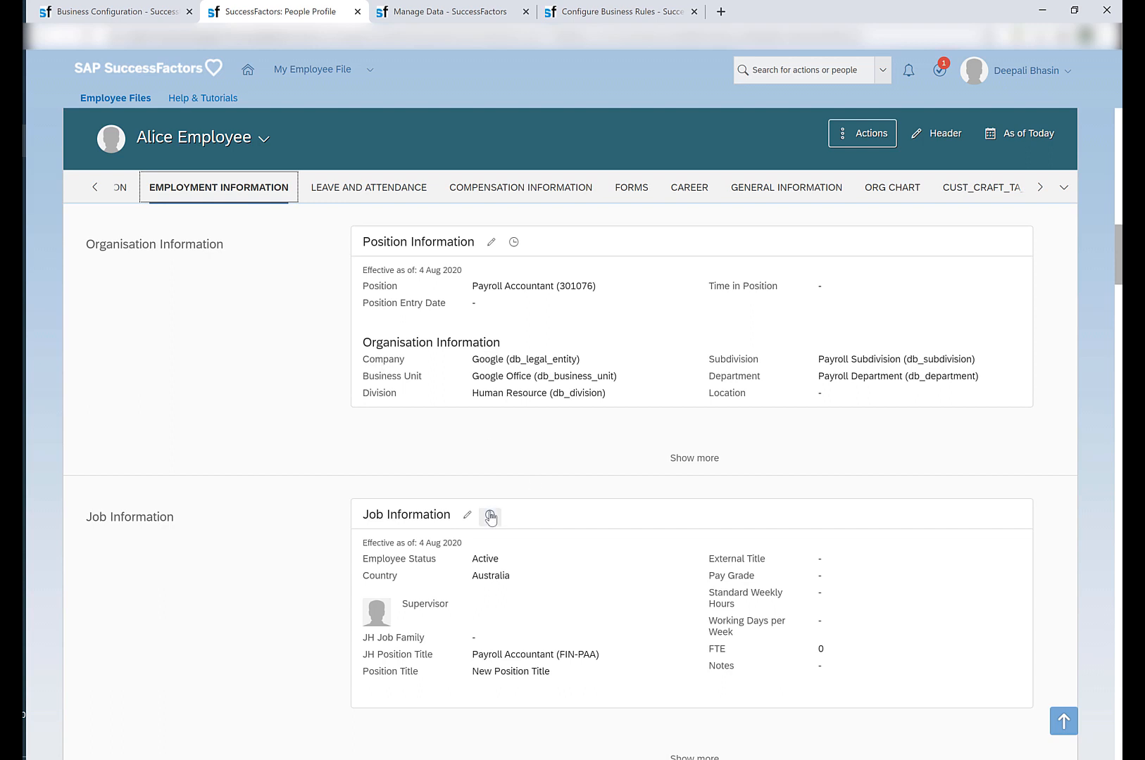
left_click(490, 515)
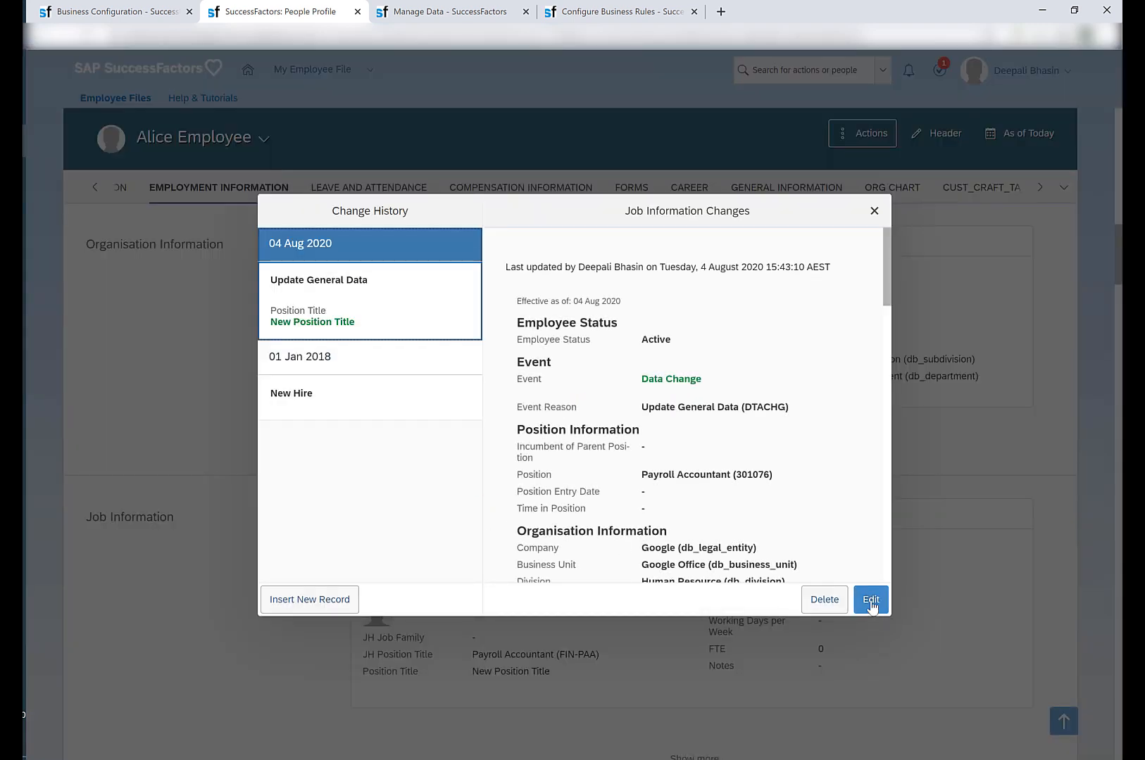
left_click(871, 600)
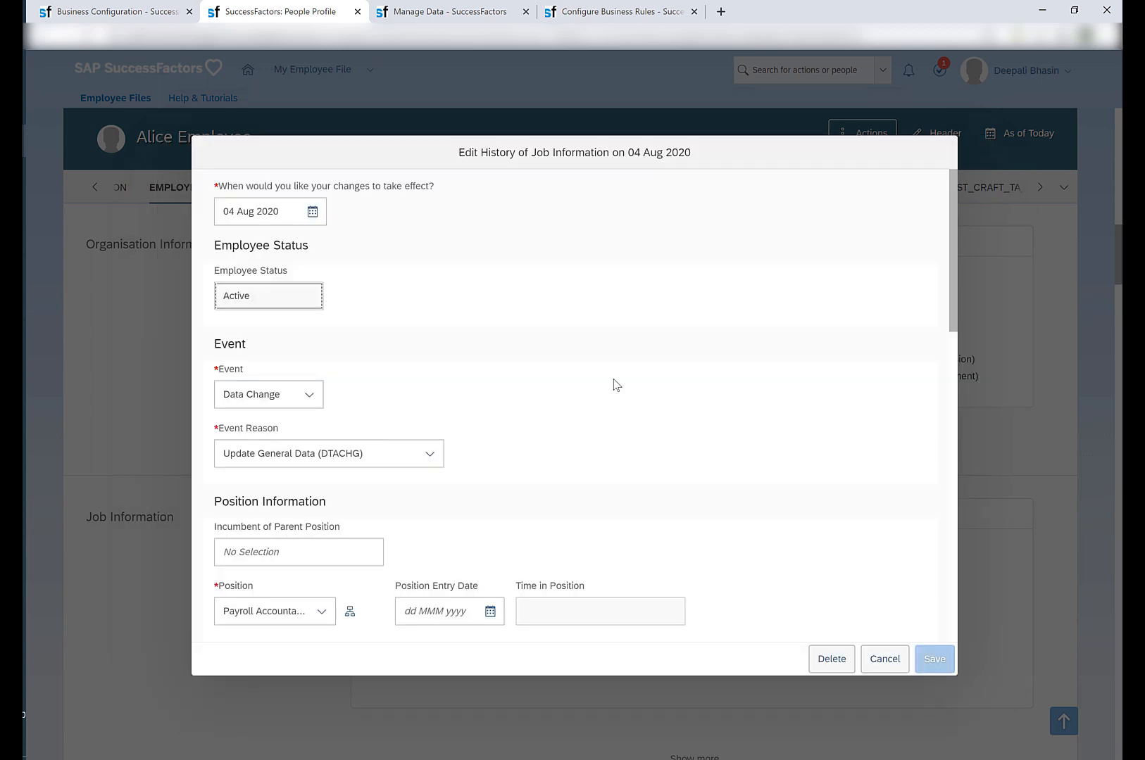
Locate Employee Class in the Job Information record, set it to Staff, and try to save the record.
key("ctrl+f")
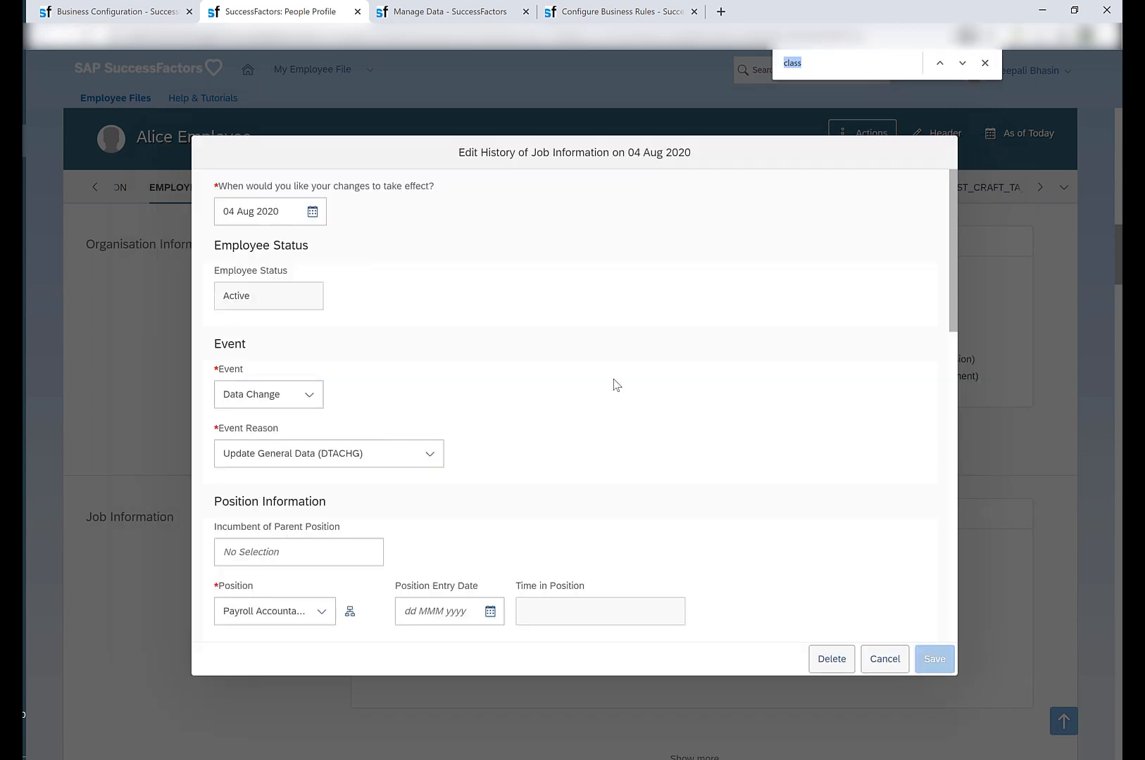
key("Return")
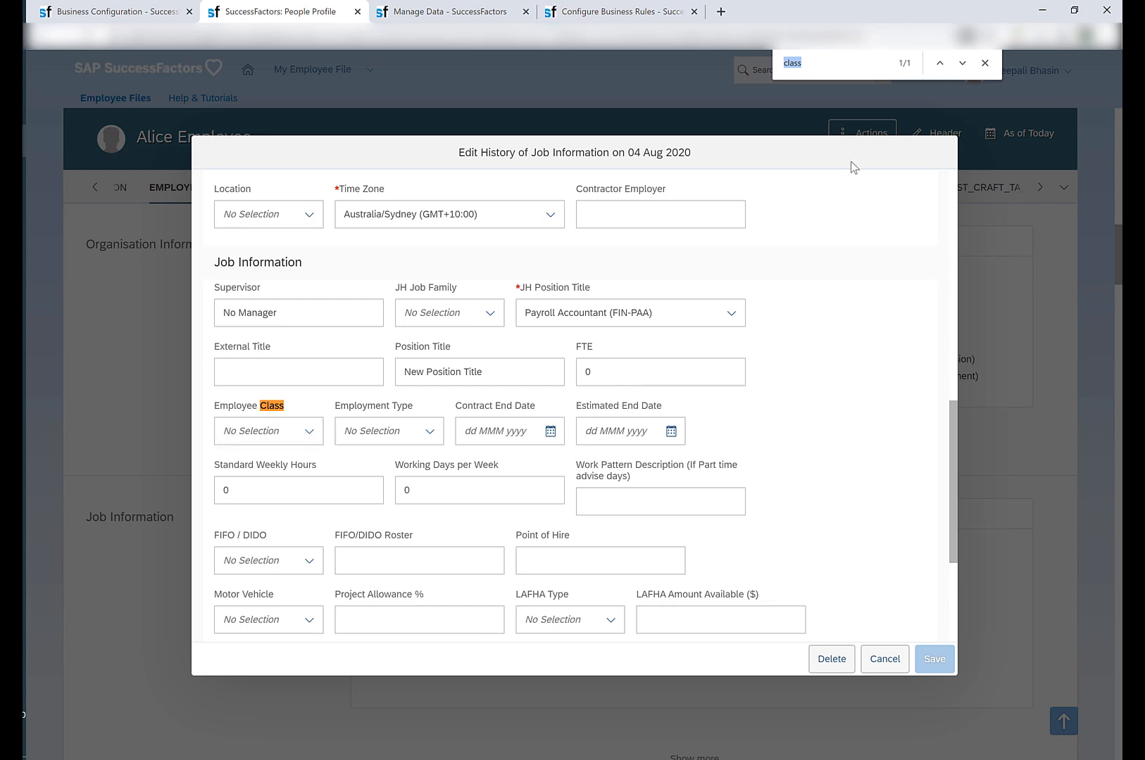
left_click(984, 63)
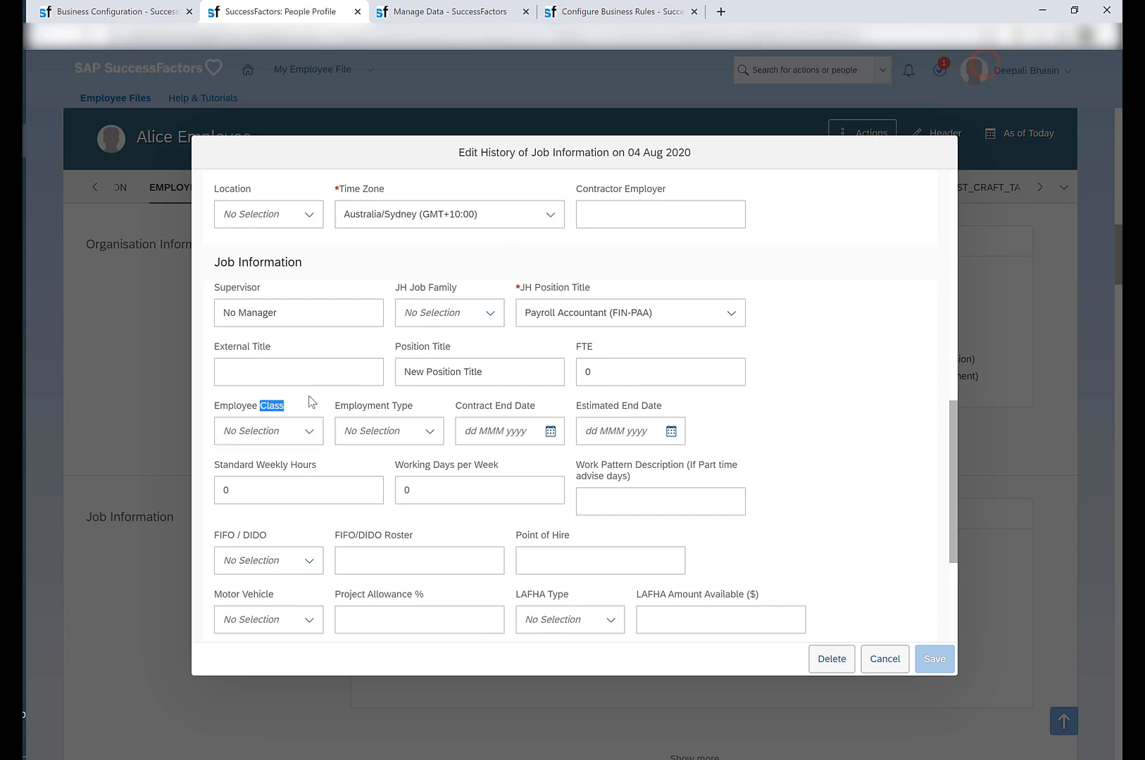
left_click(309, 434)
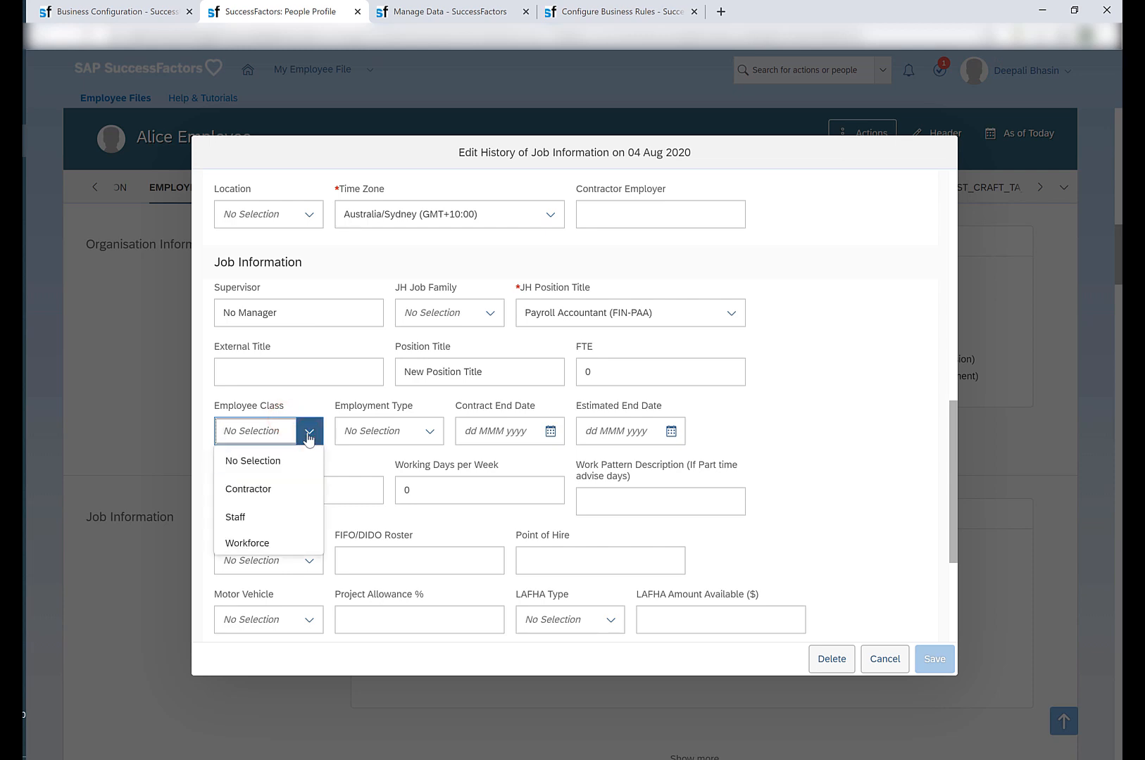
left_click(268, 517)
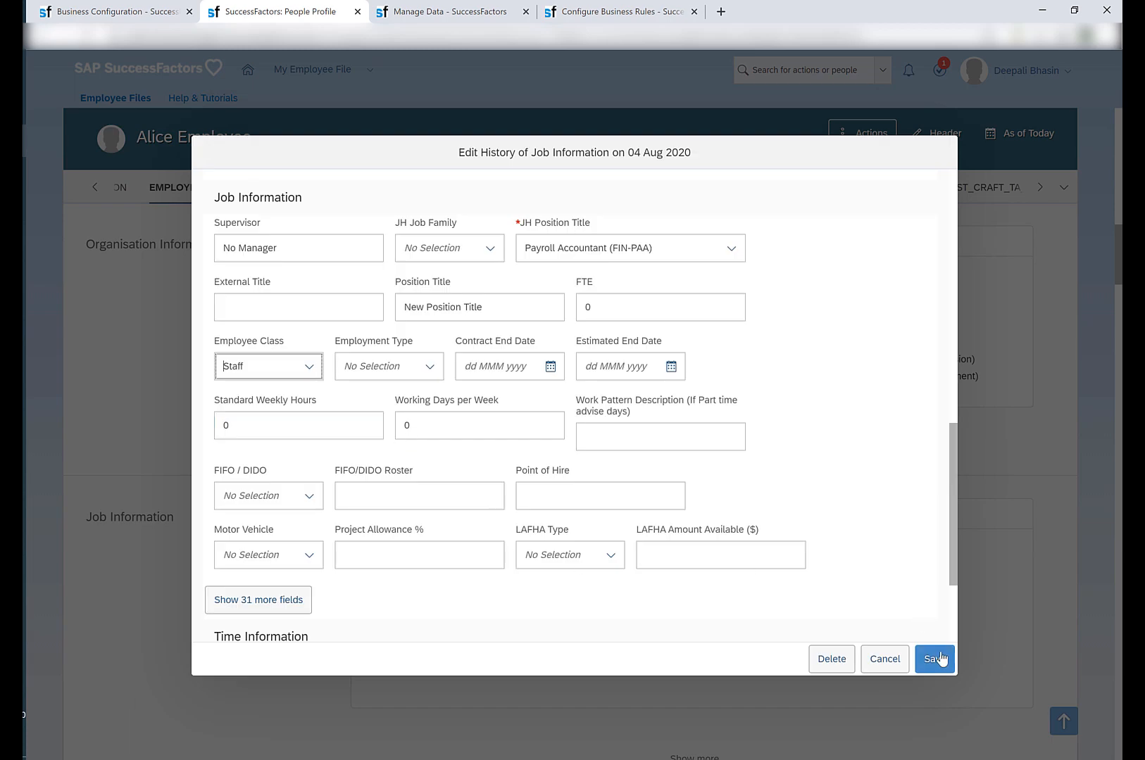
left_click(940, 658)
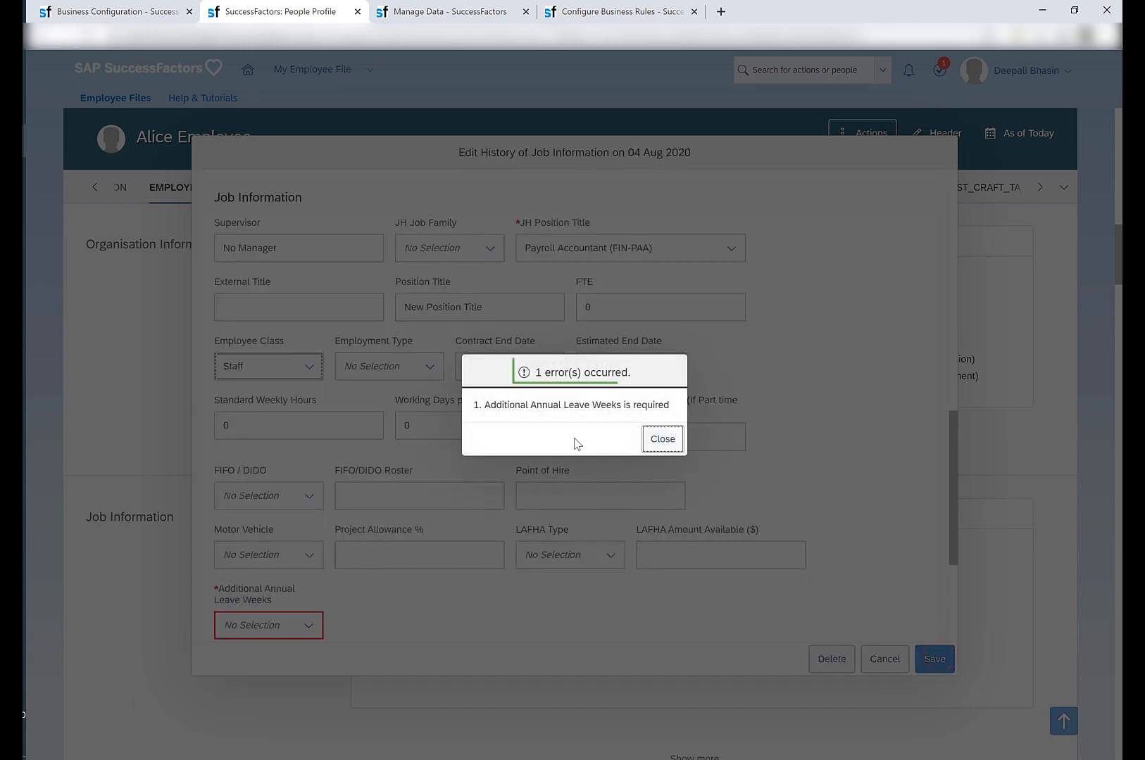
left_click(661, 438)
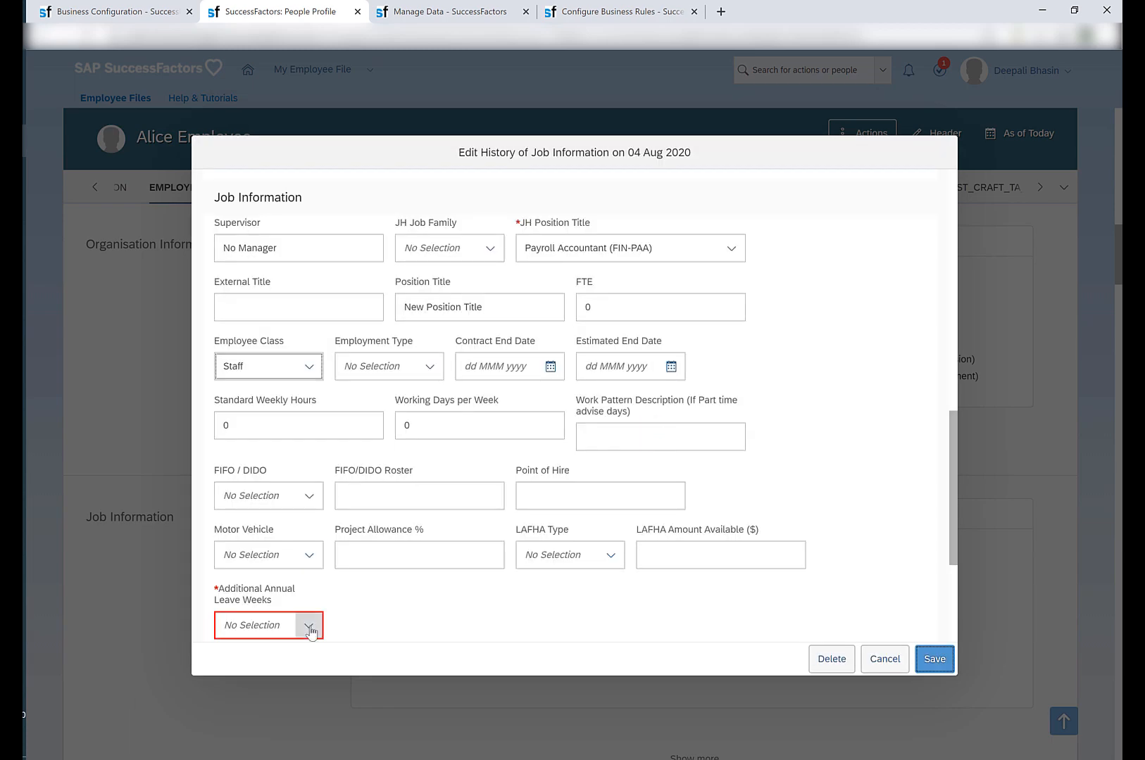
Set Additional Annual Leave Weeks to No Additional Annual Leave and try to save the Job Information record.
left_click(310, 628)
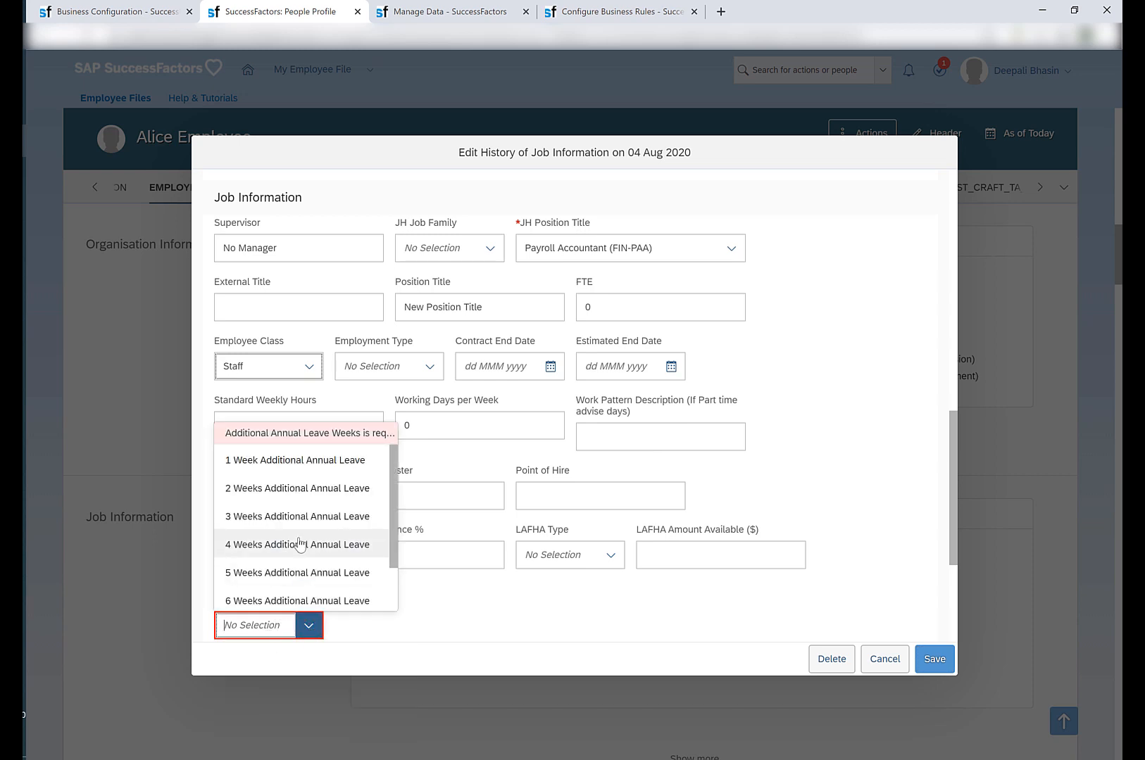
scroll(310, 563, "down", 2)
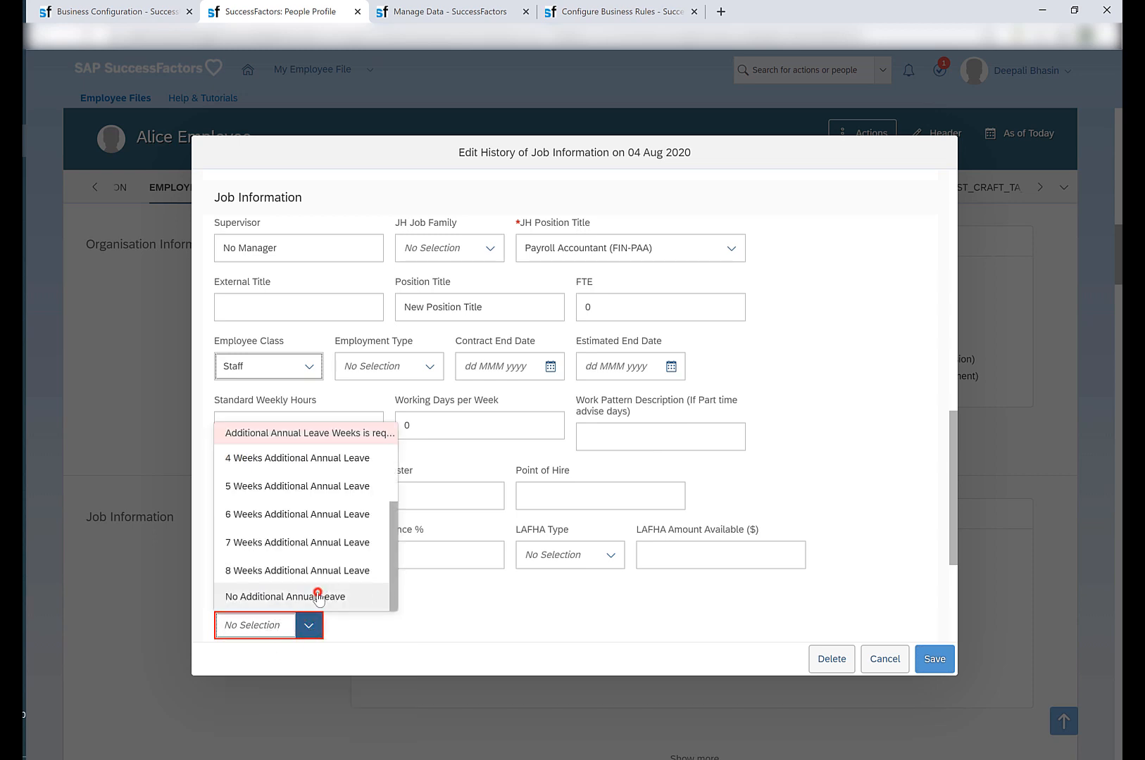
left_click(319, 596)
left_click(934, 660)
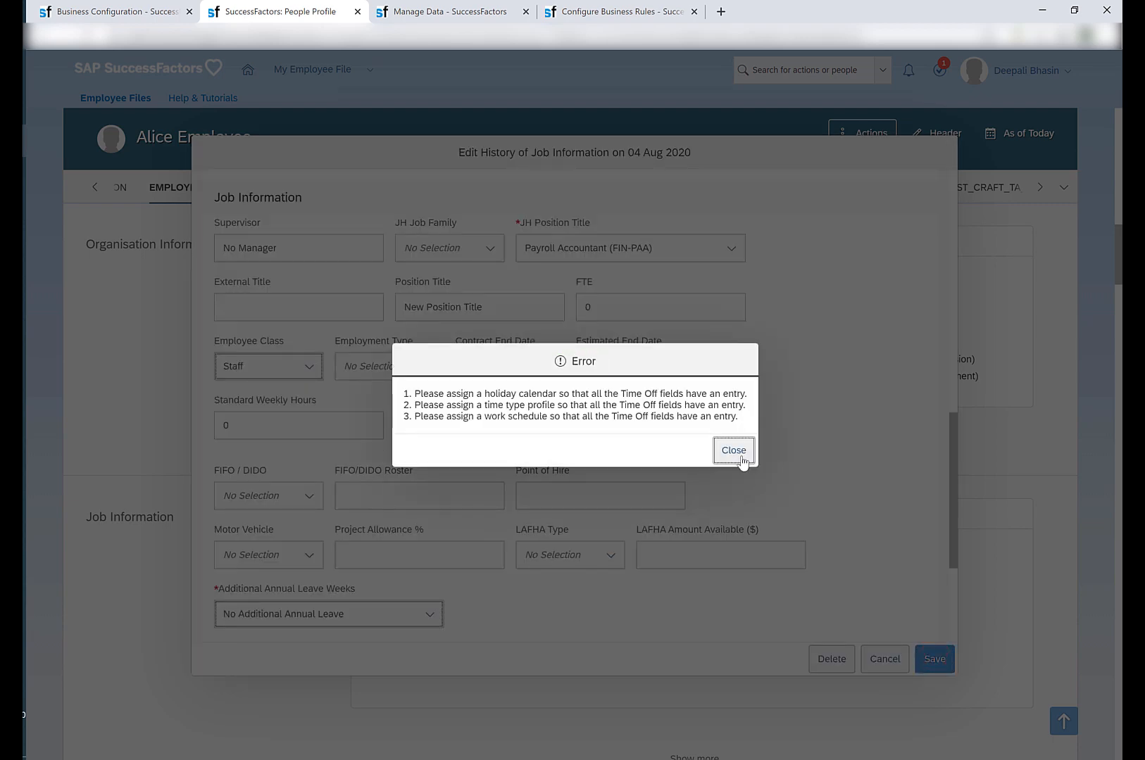
left_click(733, 450)
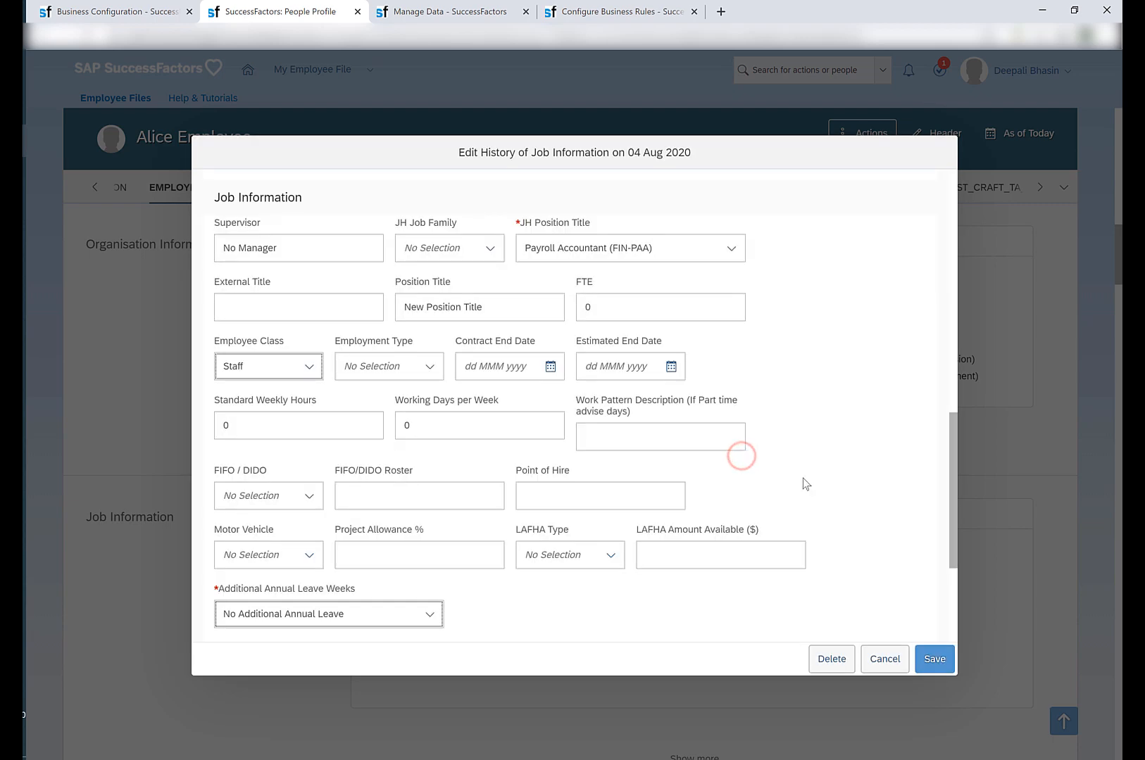
In Time Information, set the Holiday Calendar to ACT (AC) and the Work Schedule to 38/7/7.6/MTWTF__ (FT0008).
scroll(802, 479, "down", 3)
left_click(267, 524)
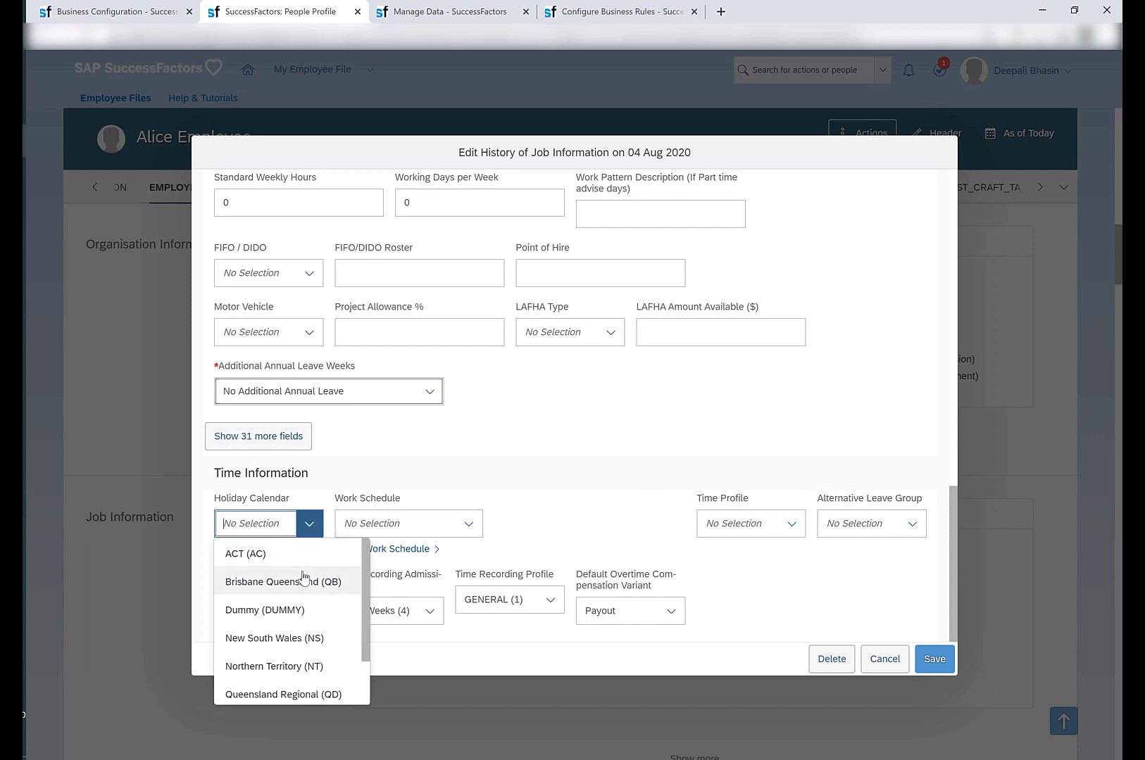
type("nsw")
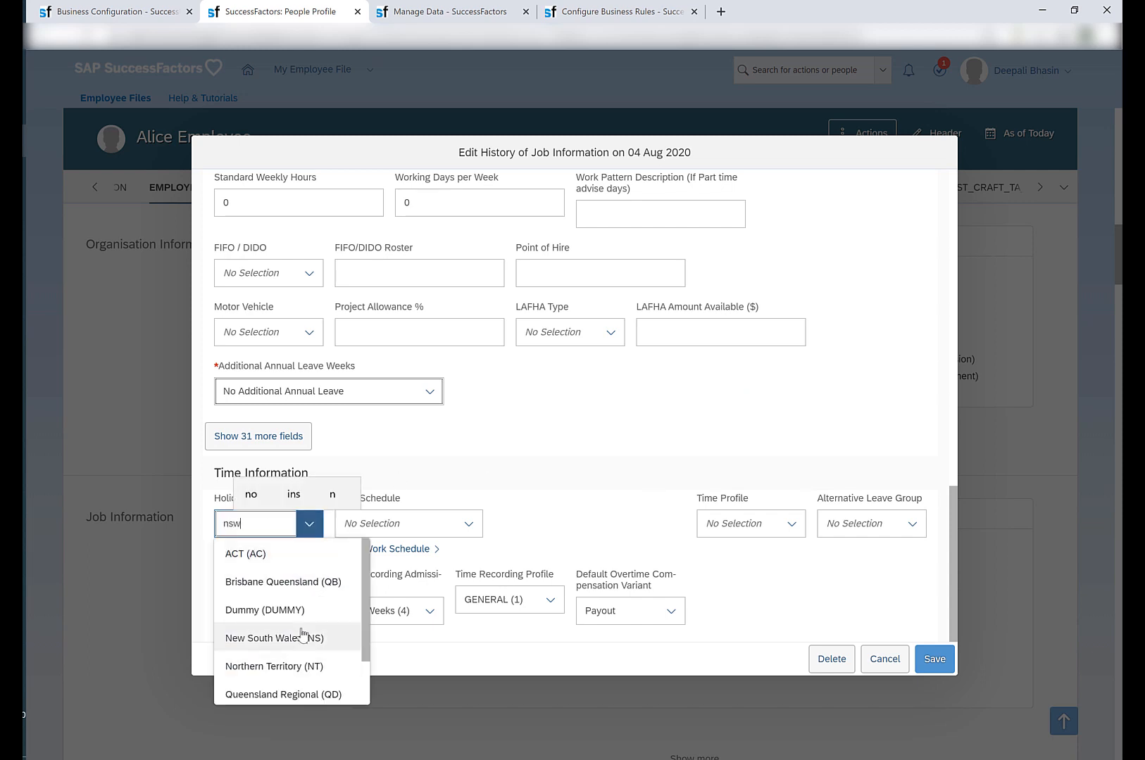
left_click(297, 556)
left_click(469, 524)
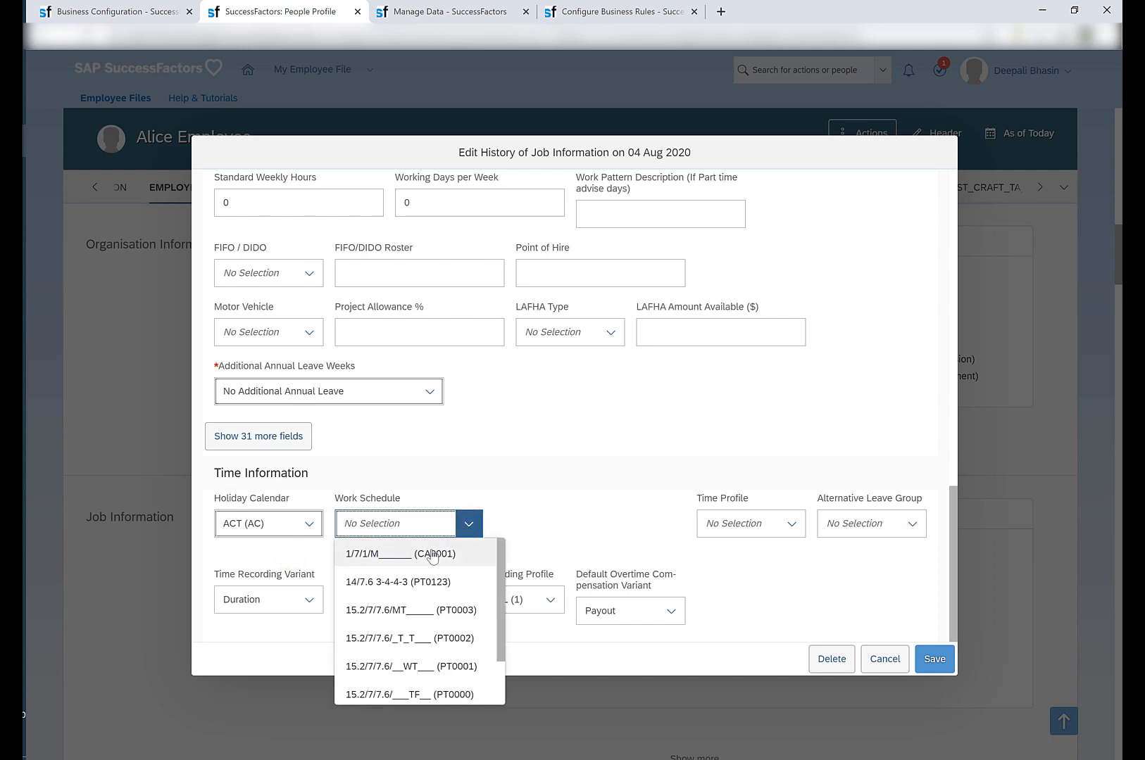
type("FT")
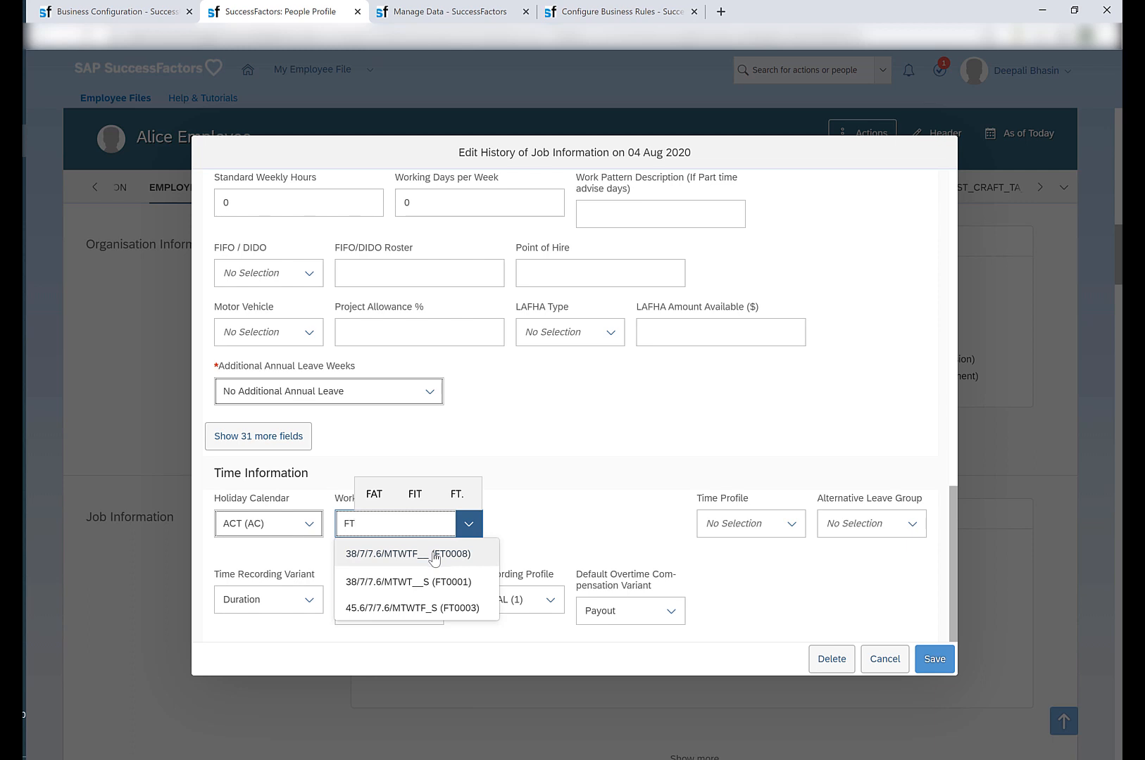
left_click(445, 560)
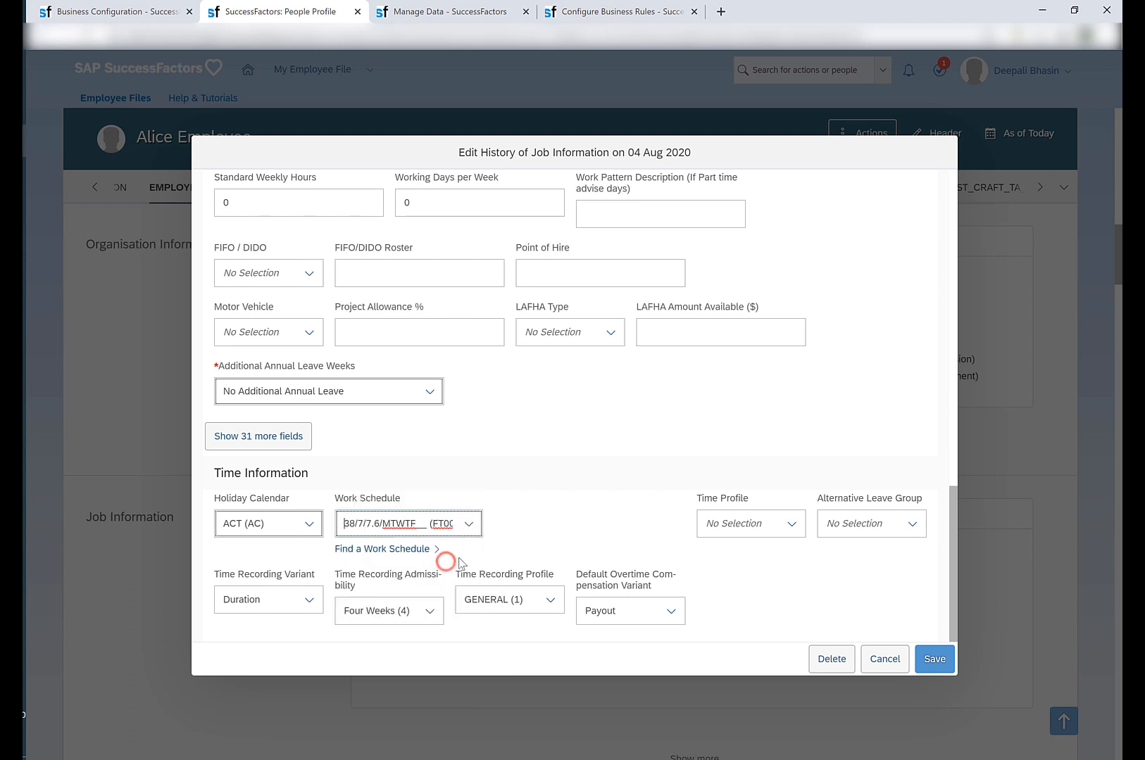
Set the Time Profile to db_test_profile, try to save the record, and choose to correct it when warned.
left_click(781, 525)
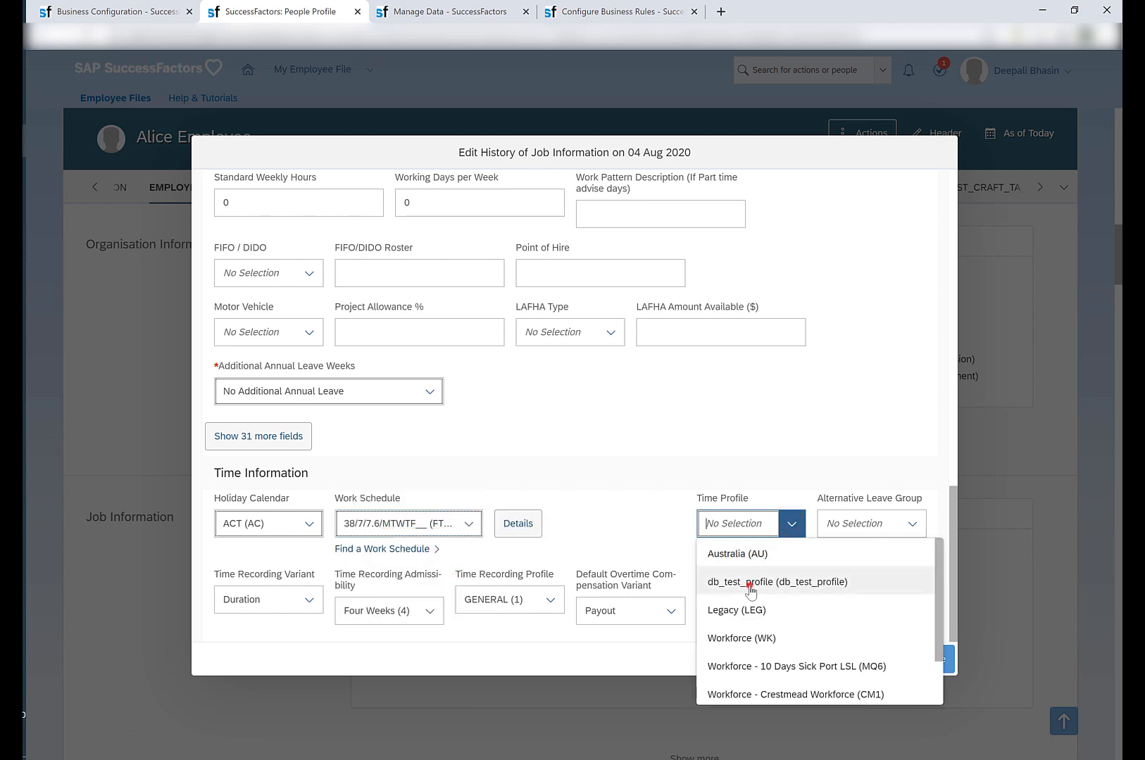
left_click(751, 585)
scroll(607, 542, "down", 1)
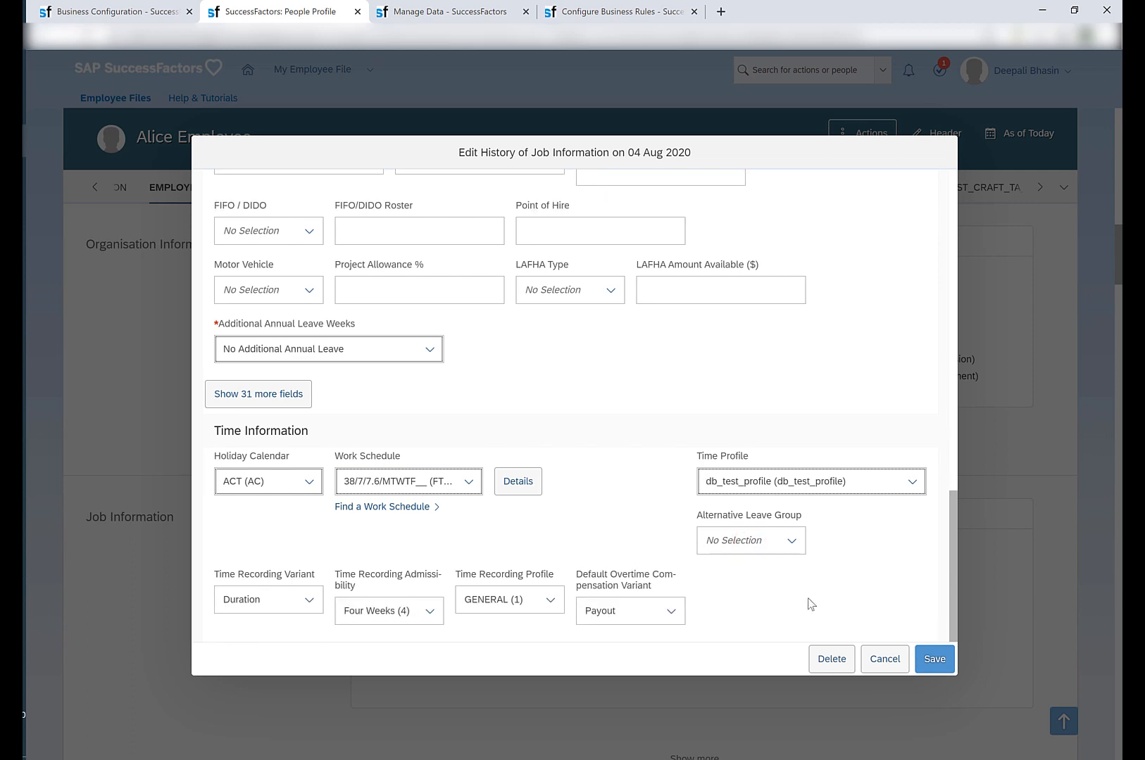
left_click(935, 658)
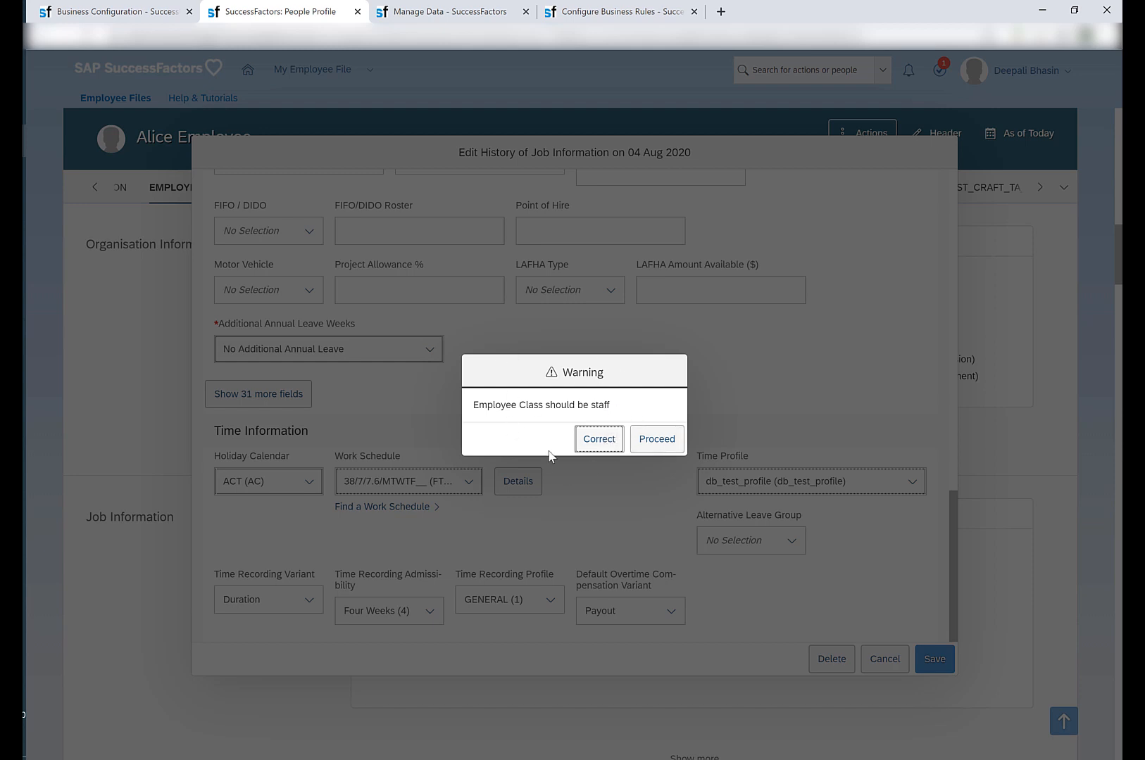
left_click(599, 440)
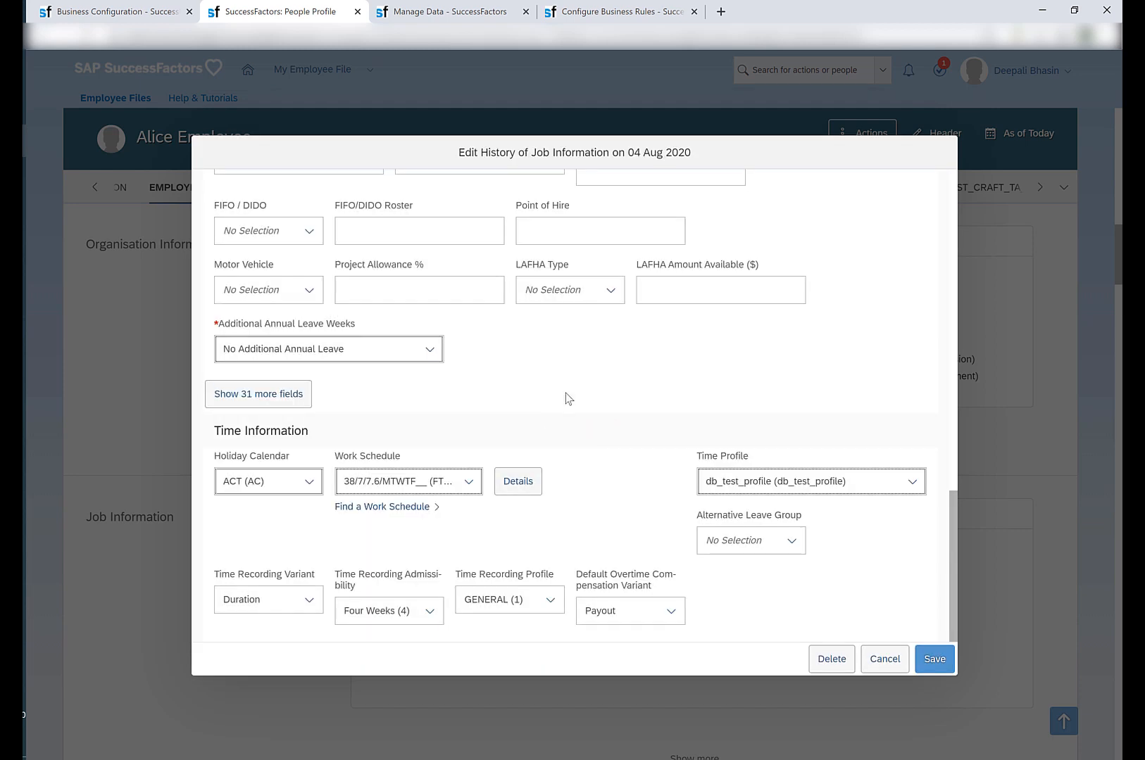
Change Employee Class to Contractor and save the record, proceeding past the rule's warning.
scroll(565, 393, "up", 3)
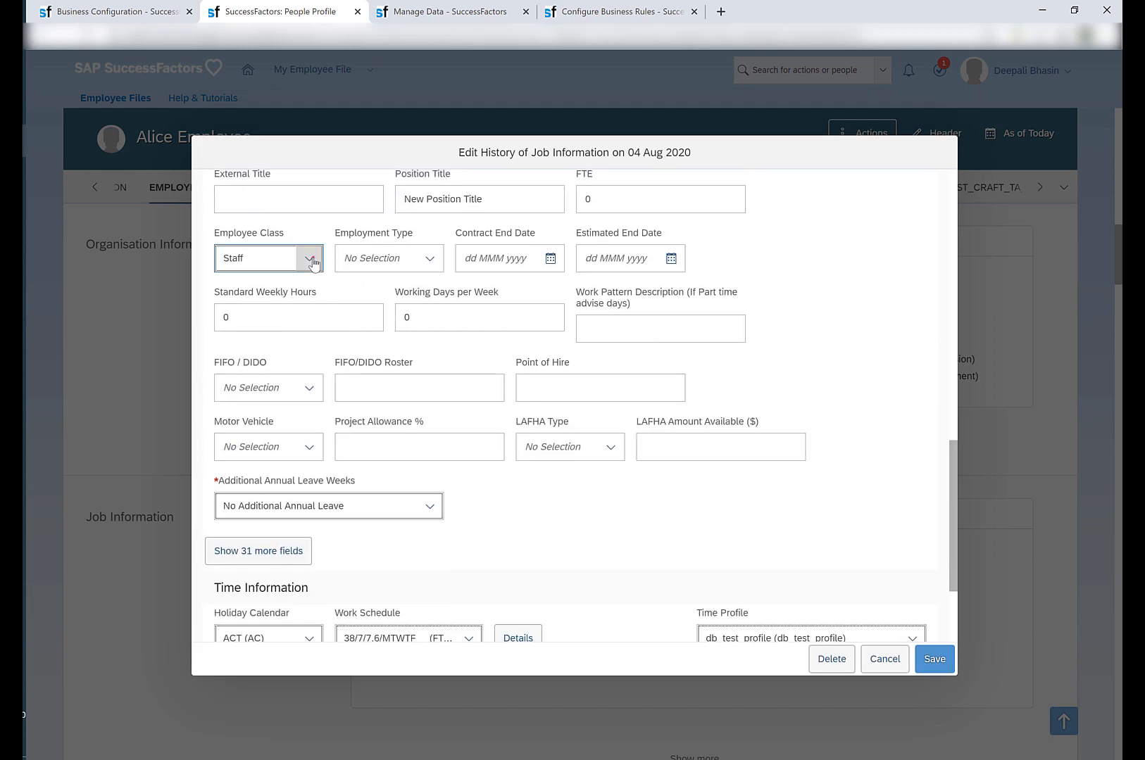
left_click(312, 264)
left_click(261, 321)
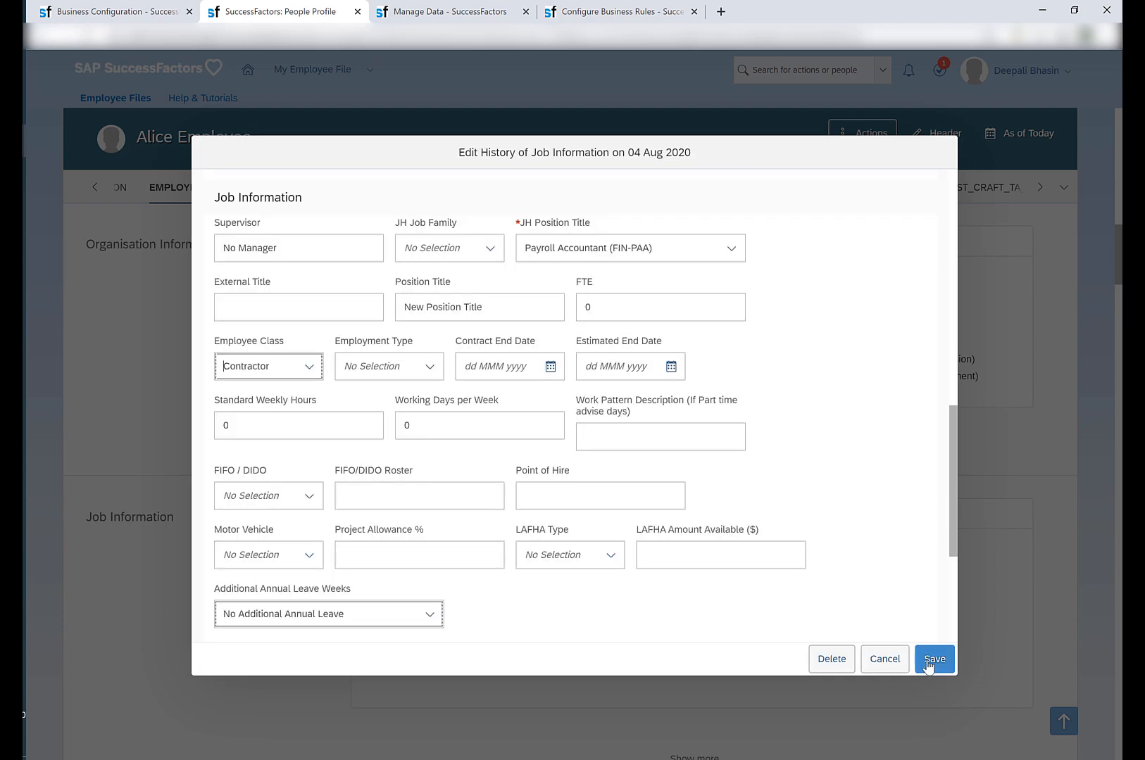
left_click(929, 659)
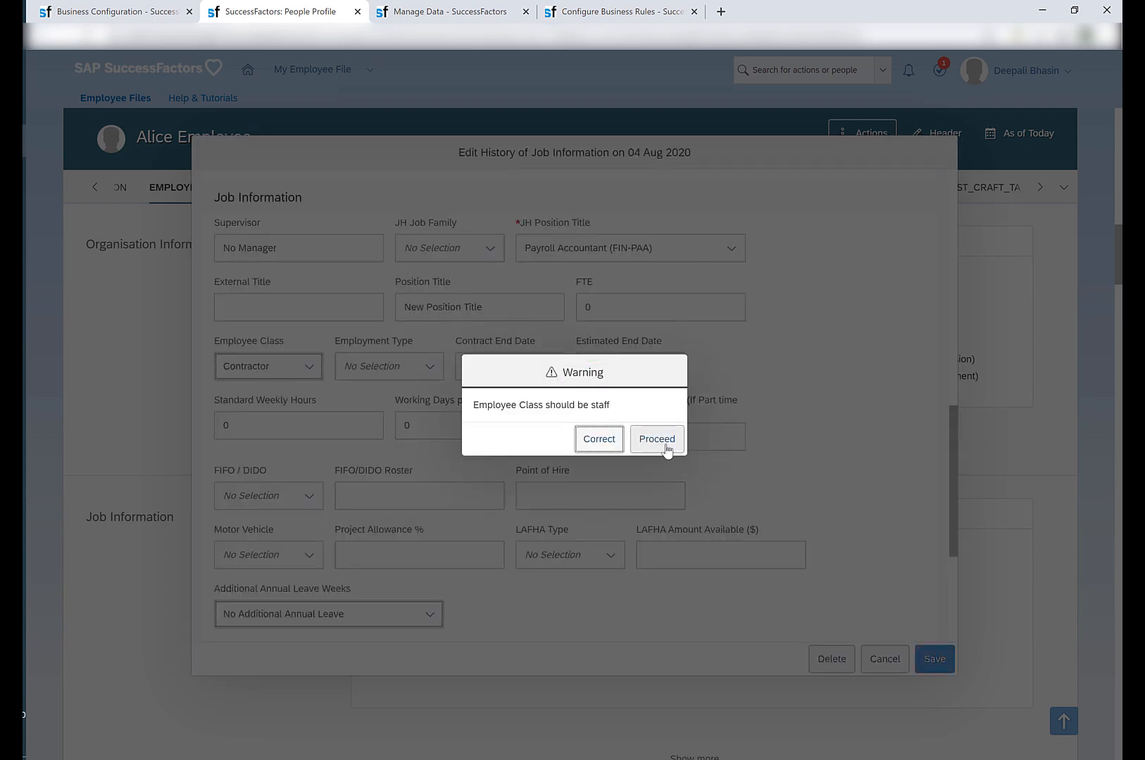
left_click(657, 439)
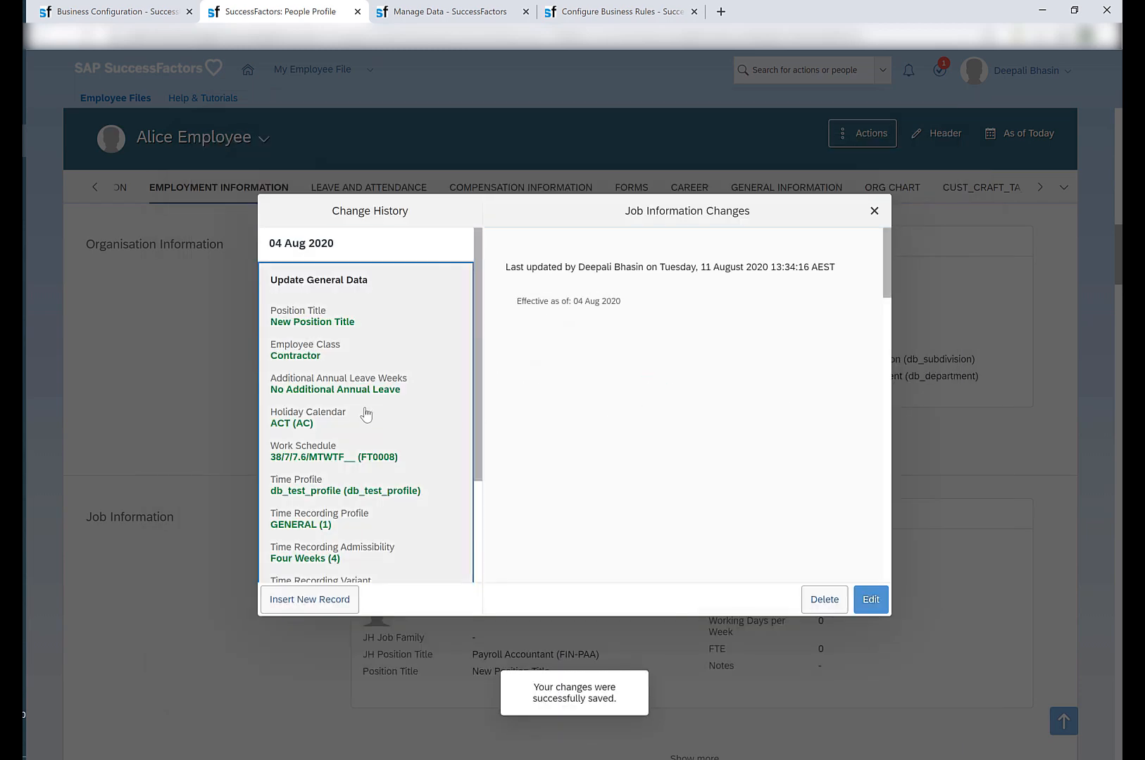
In the db_job_info_model_test business rule, change the raised message's severity to Error and save the correction.
left_click(579, 17)
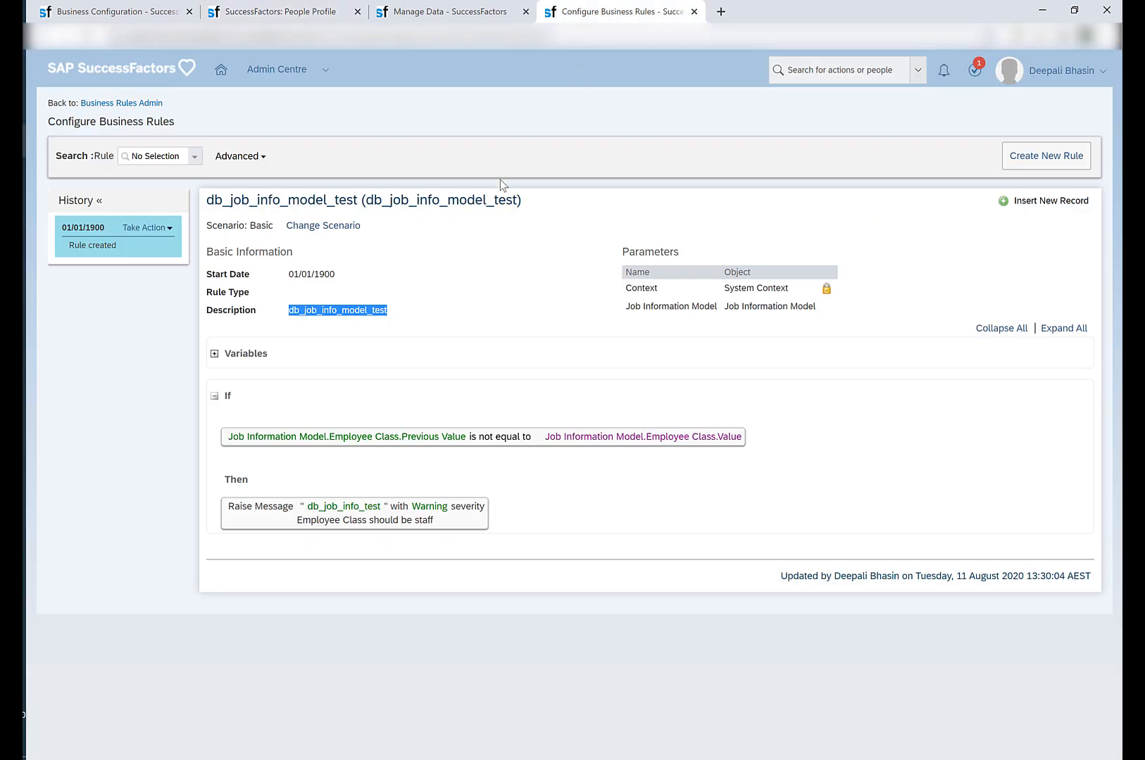
left_click(146, 227)
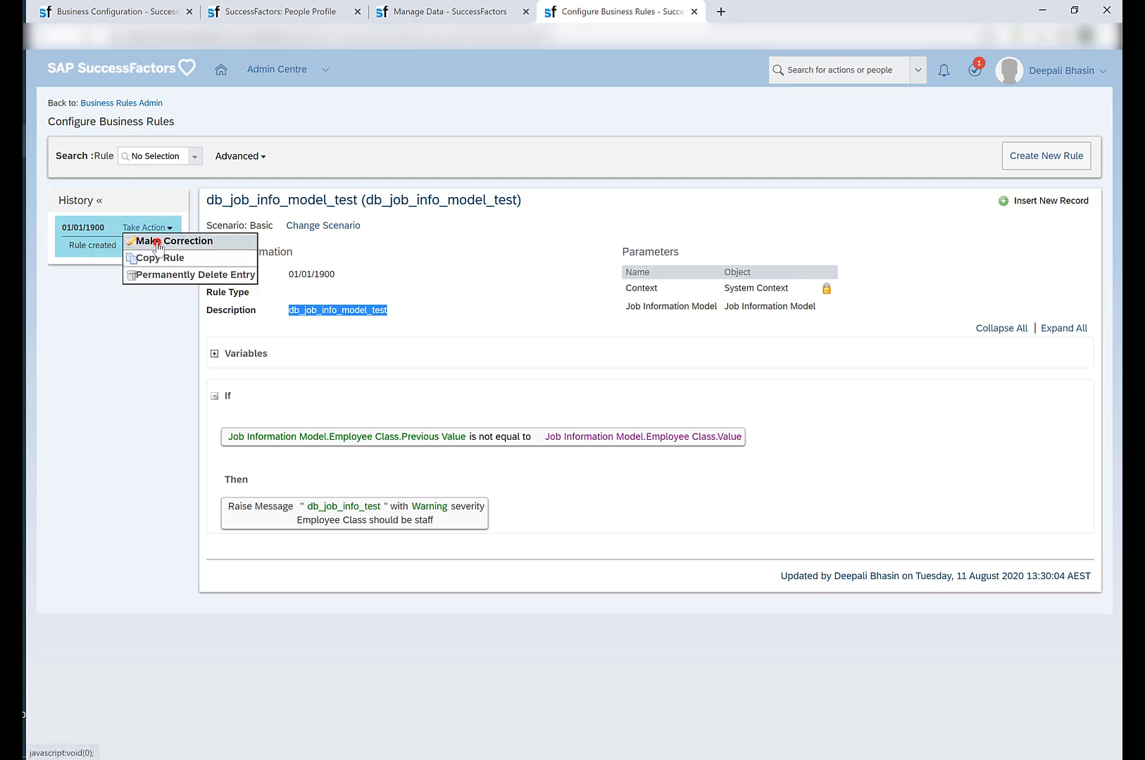
left_click(157, 243)
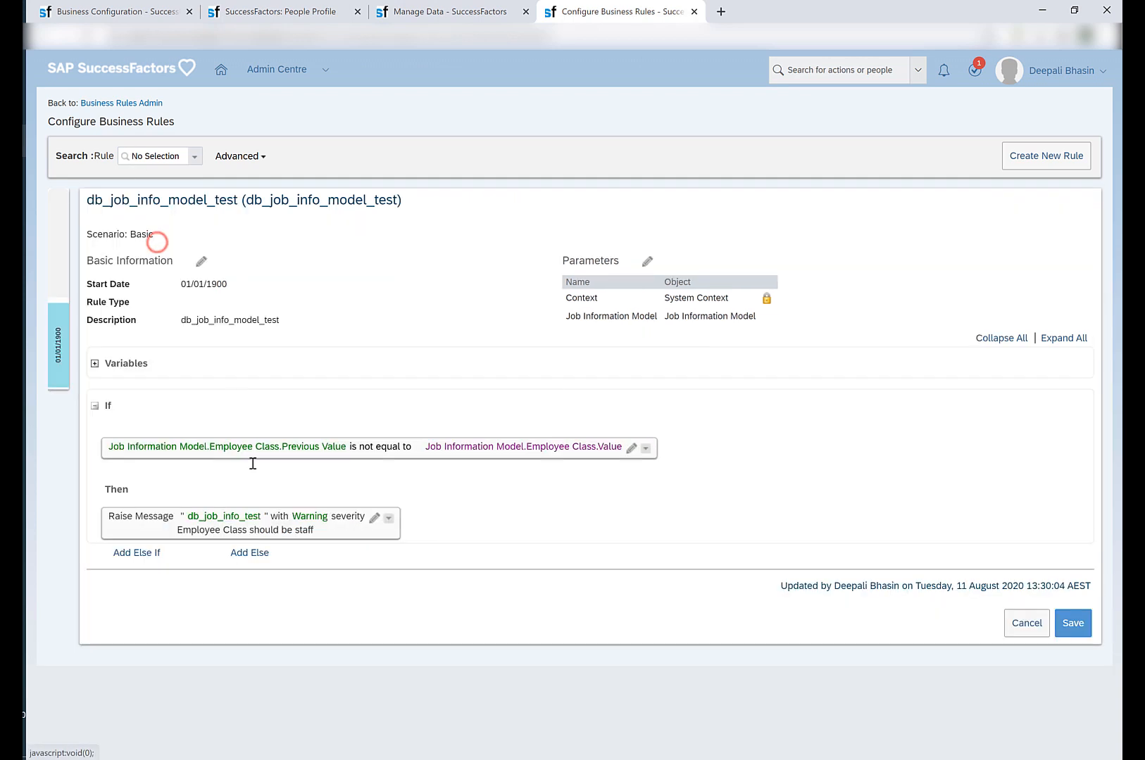
left_click(374, 521)
left_click(467, 524)
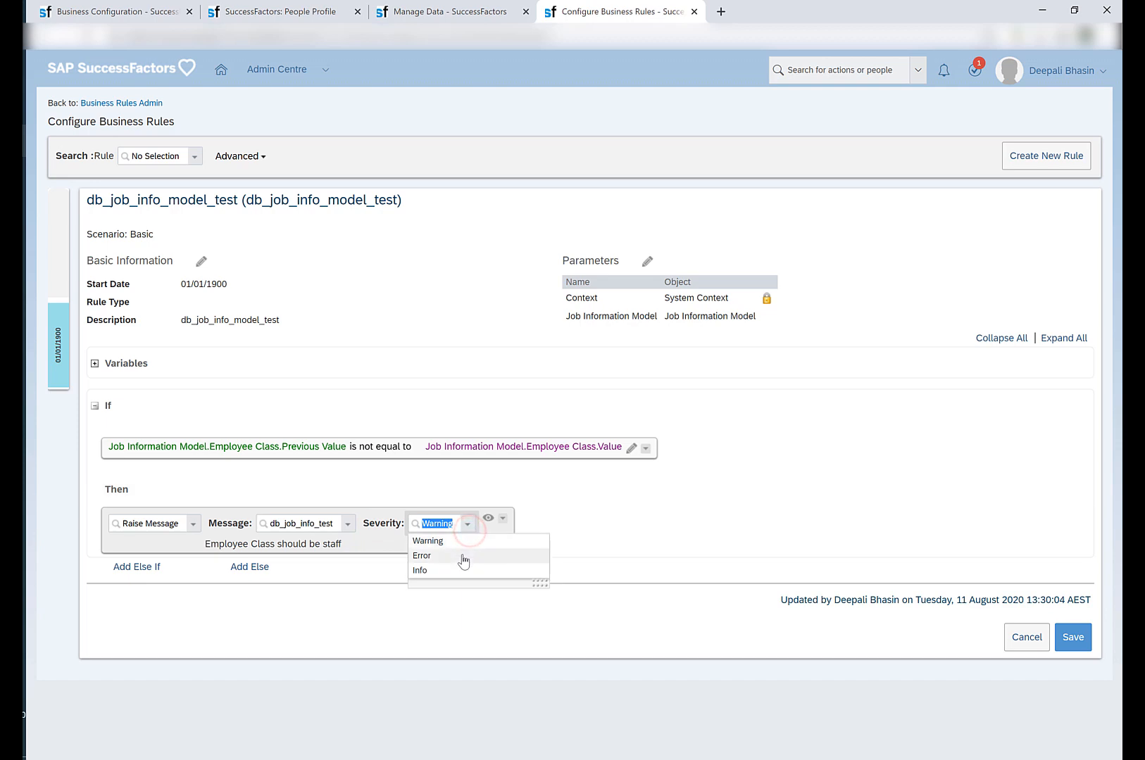
left_click(463, 556)
left_click(1073, 637)
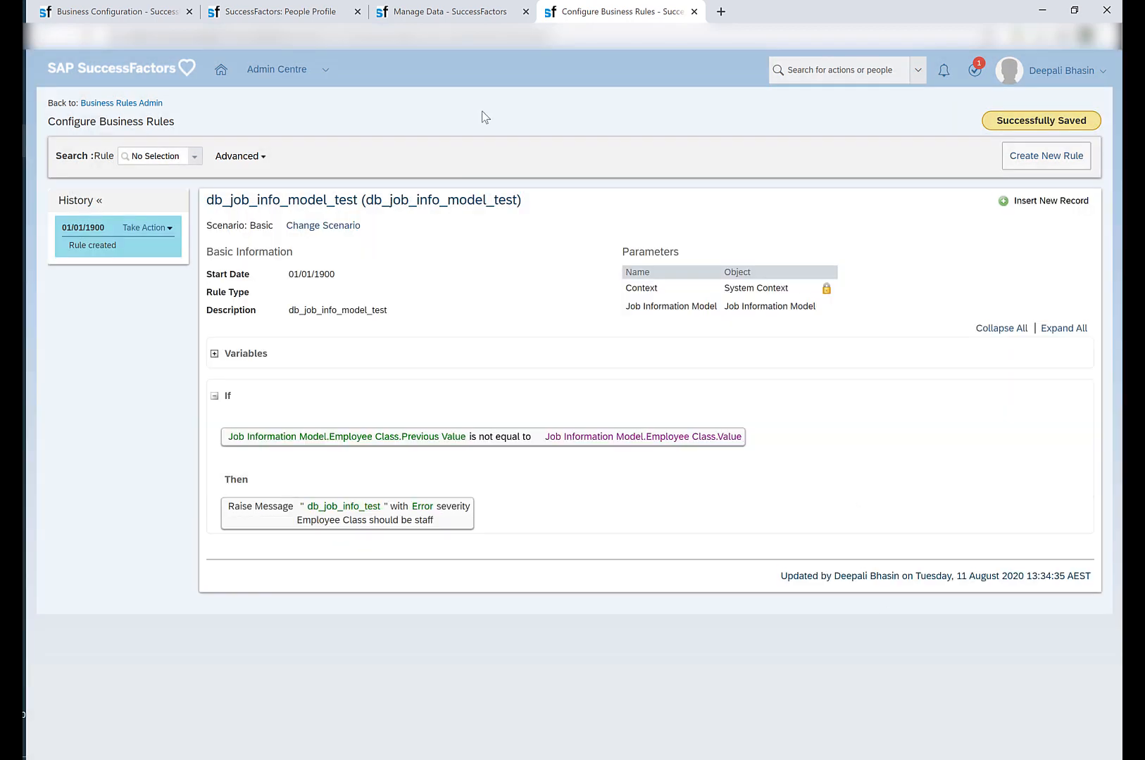
In the employee's People Profile, start a new Job Information history record with event Data Change and reason Update General Data (DTACHG).
left_click(266, 11)
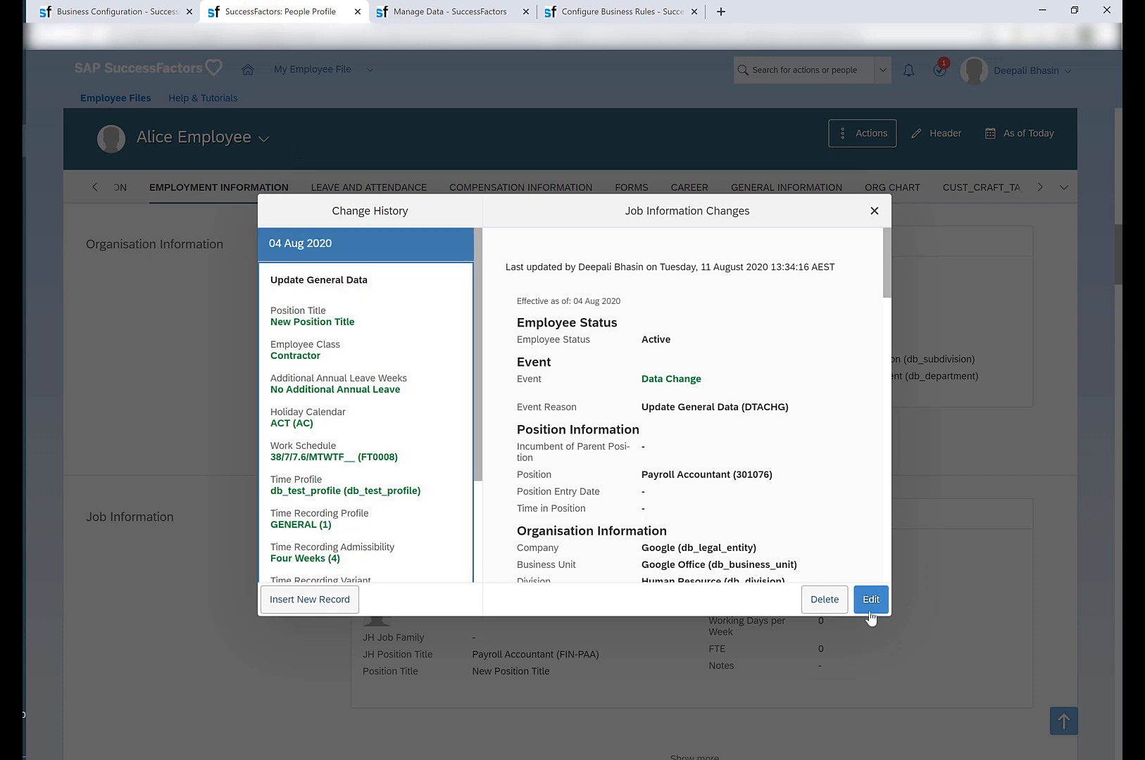
left_click(290, 602)
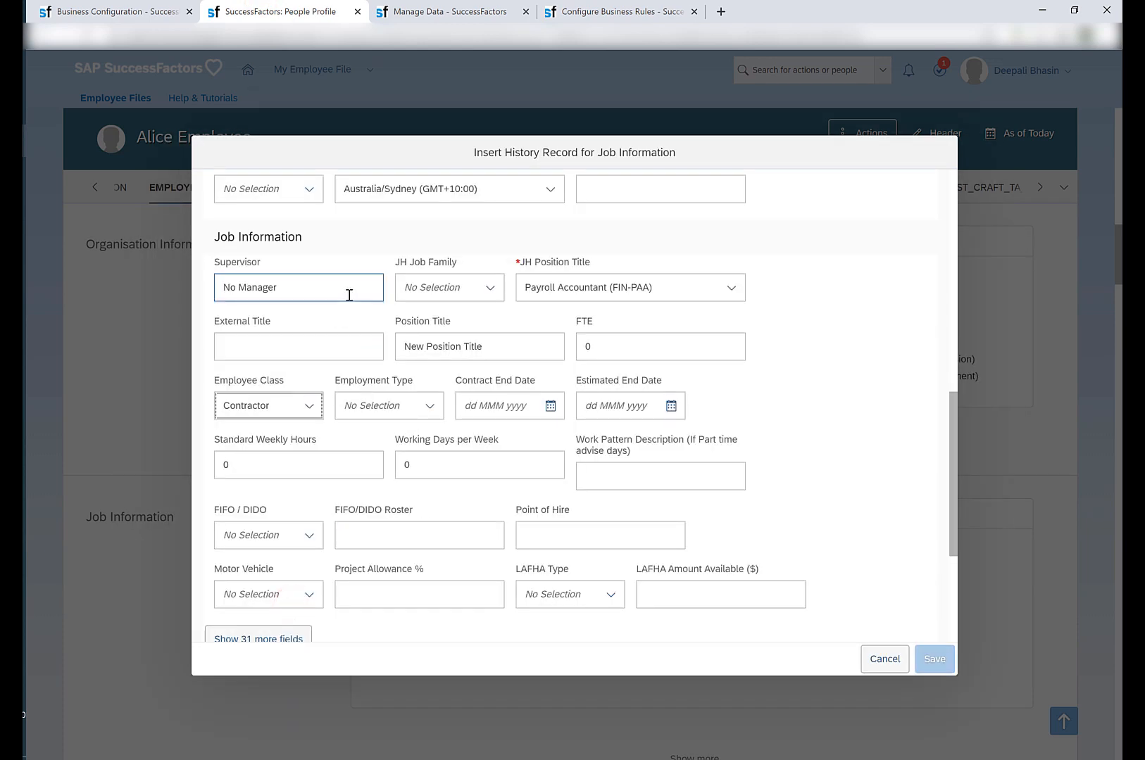
scroll(348, 296, "up", 3)
scroll(349, 296, "up", 6)
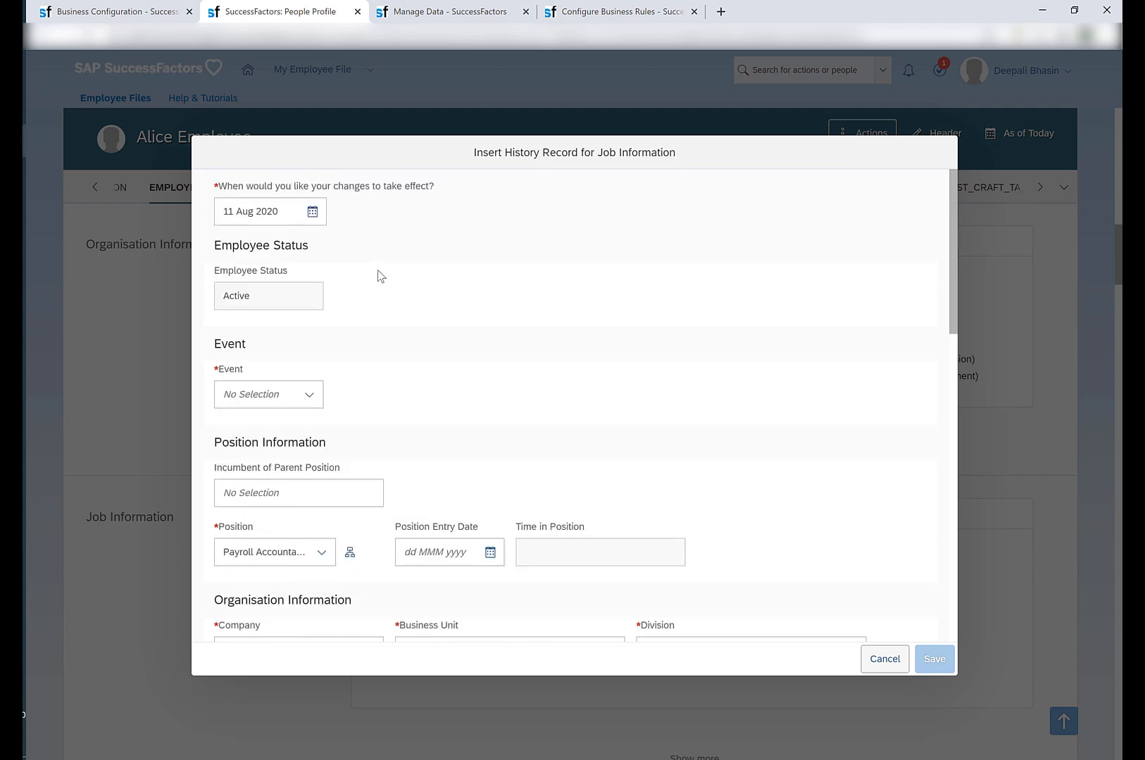
left_click(303, 396)
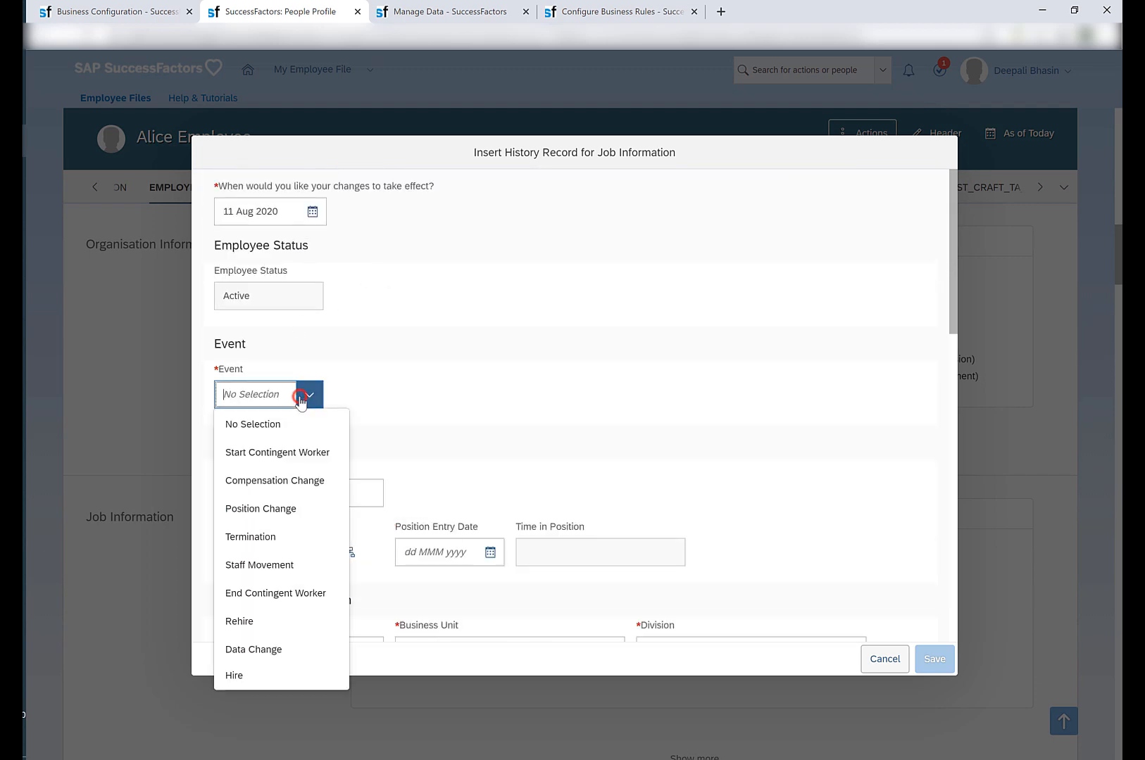
left_click(277, 651)
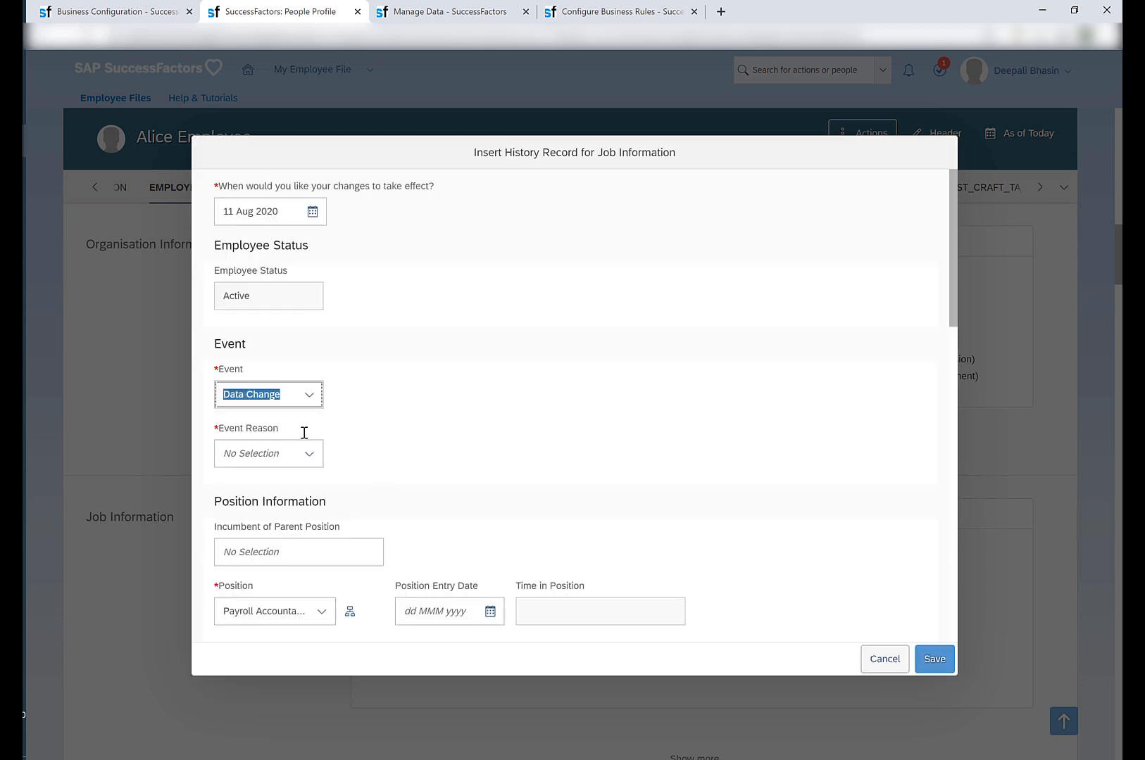
left_click(308, 454)
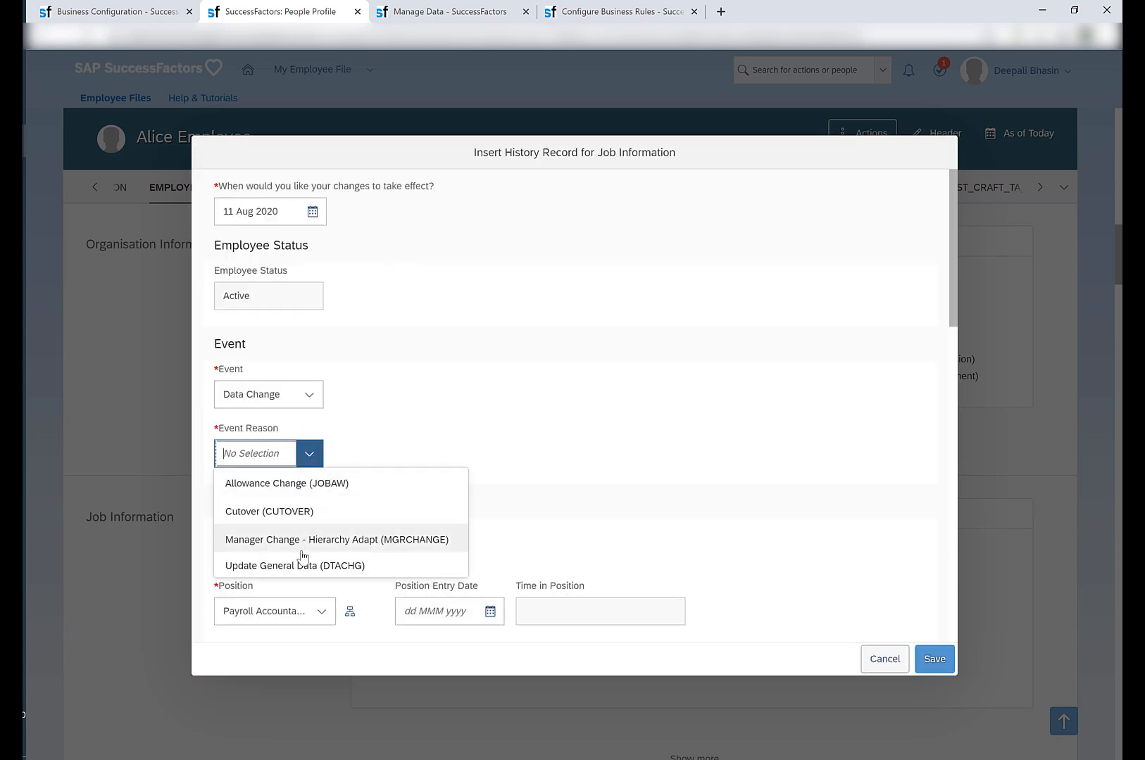
left_click(303, 560)
Set Employee Class to Staff in the new history record and try to save it, retrying once after dismissing the message.
scroll(498, 406, "down", 2)
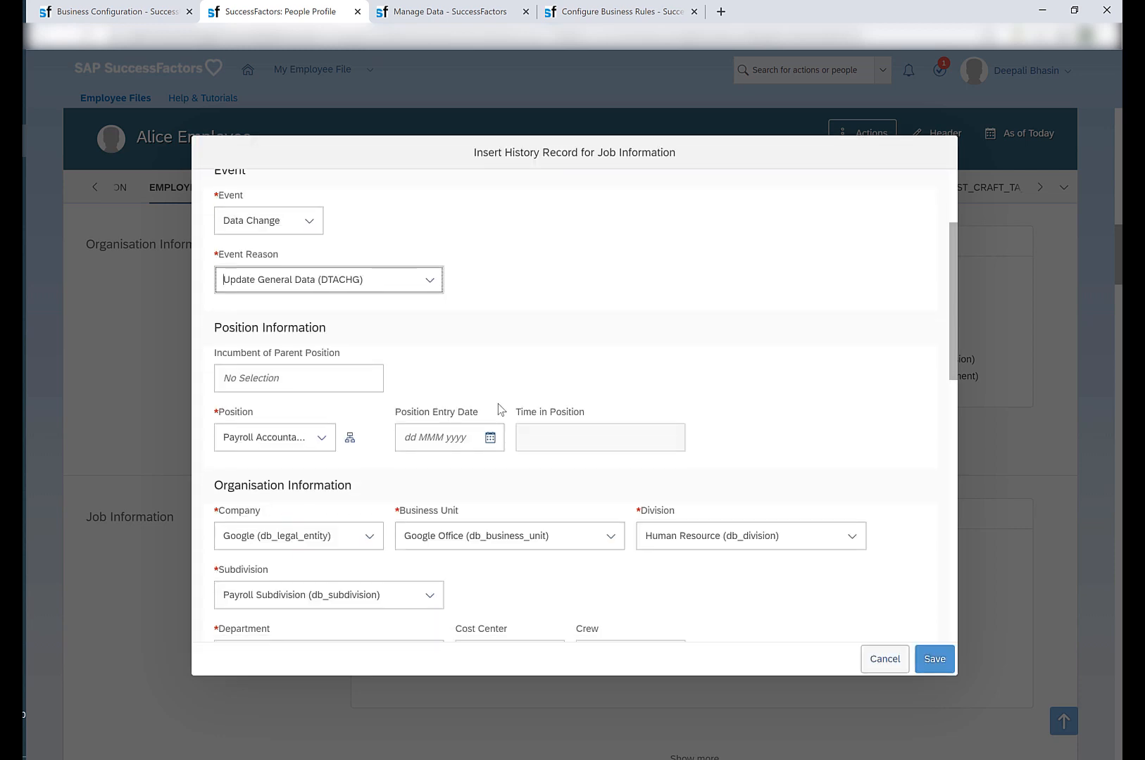
scroll(498, 405, "down", 6)
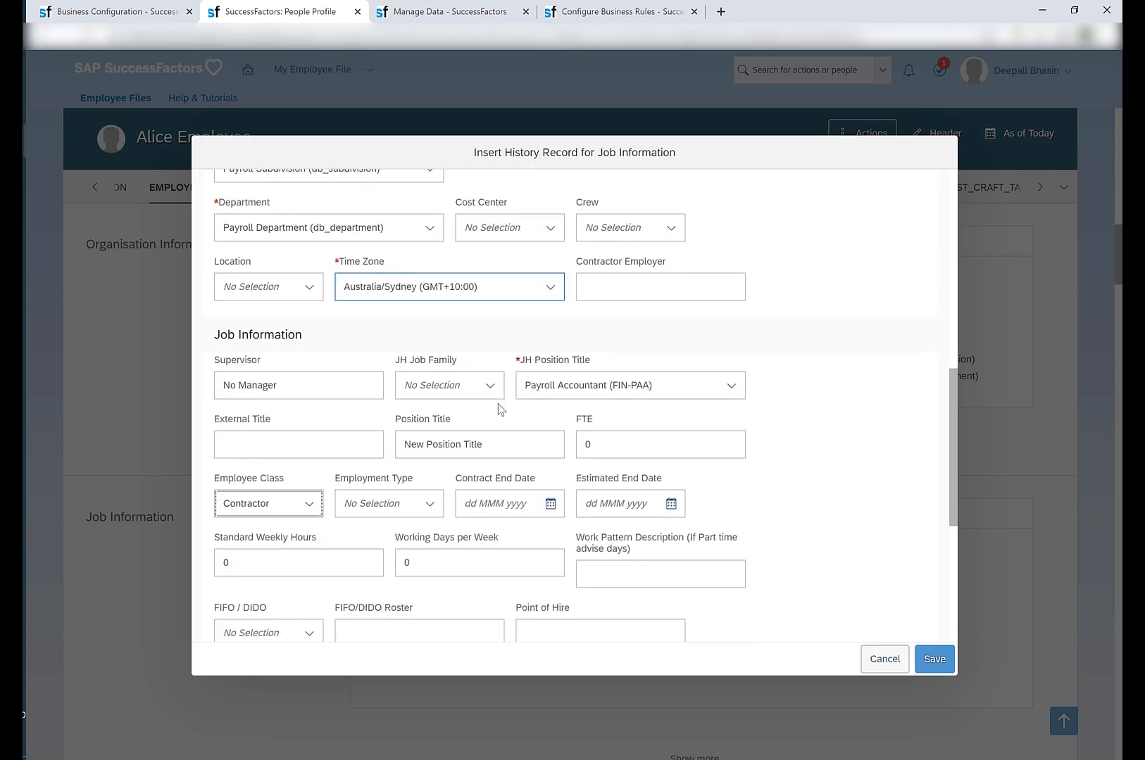
scroll(498, 408, "down", 1)
left_click(307, 431)
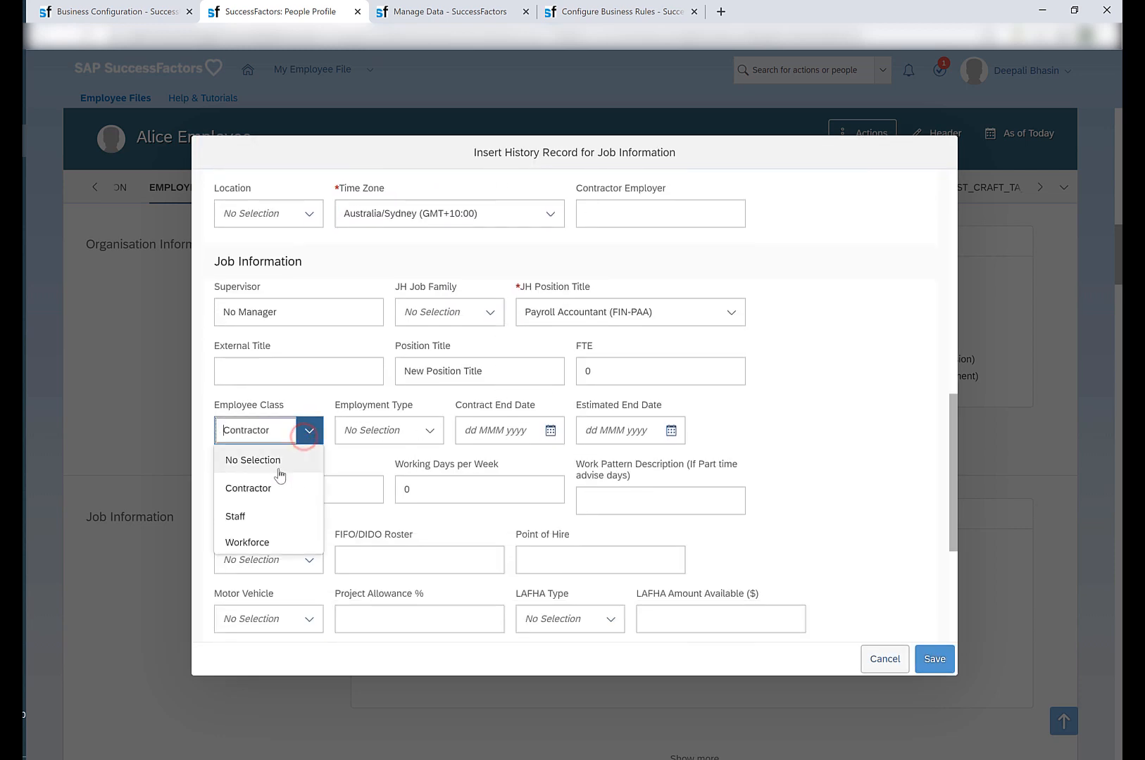
left_click(262, 515)
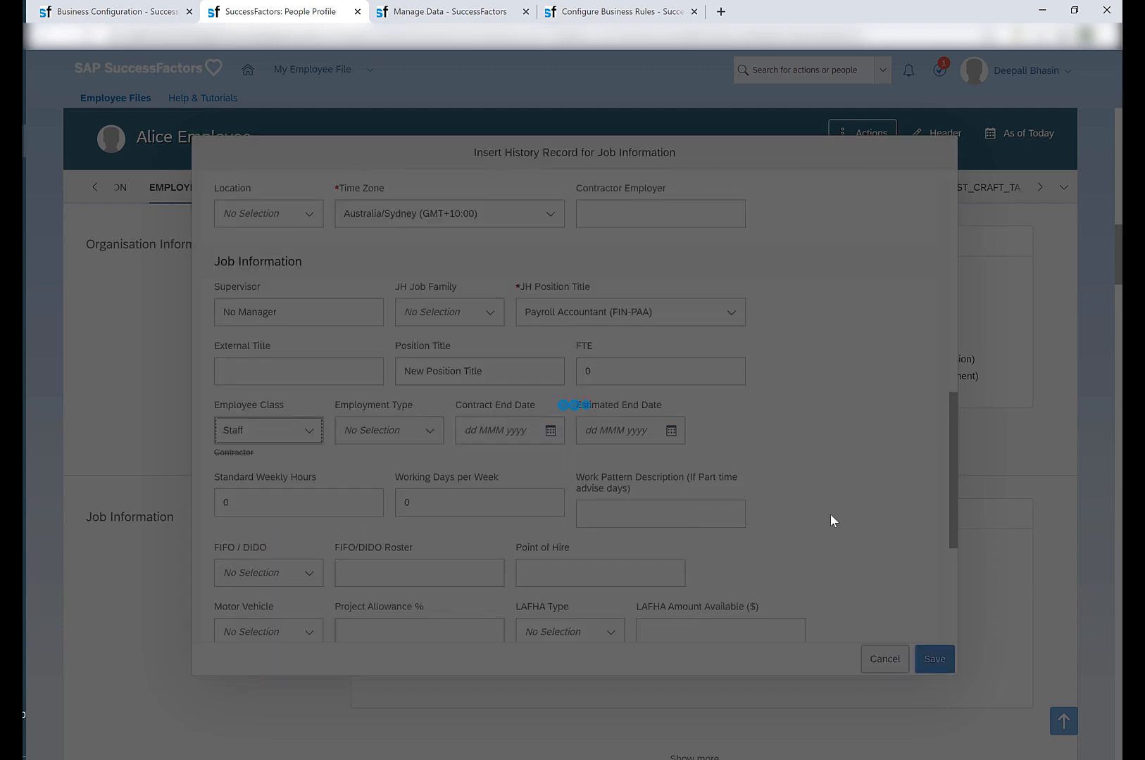
scroll(831, 517, "down", 1)
left_click(920, 643)
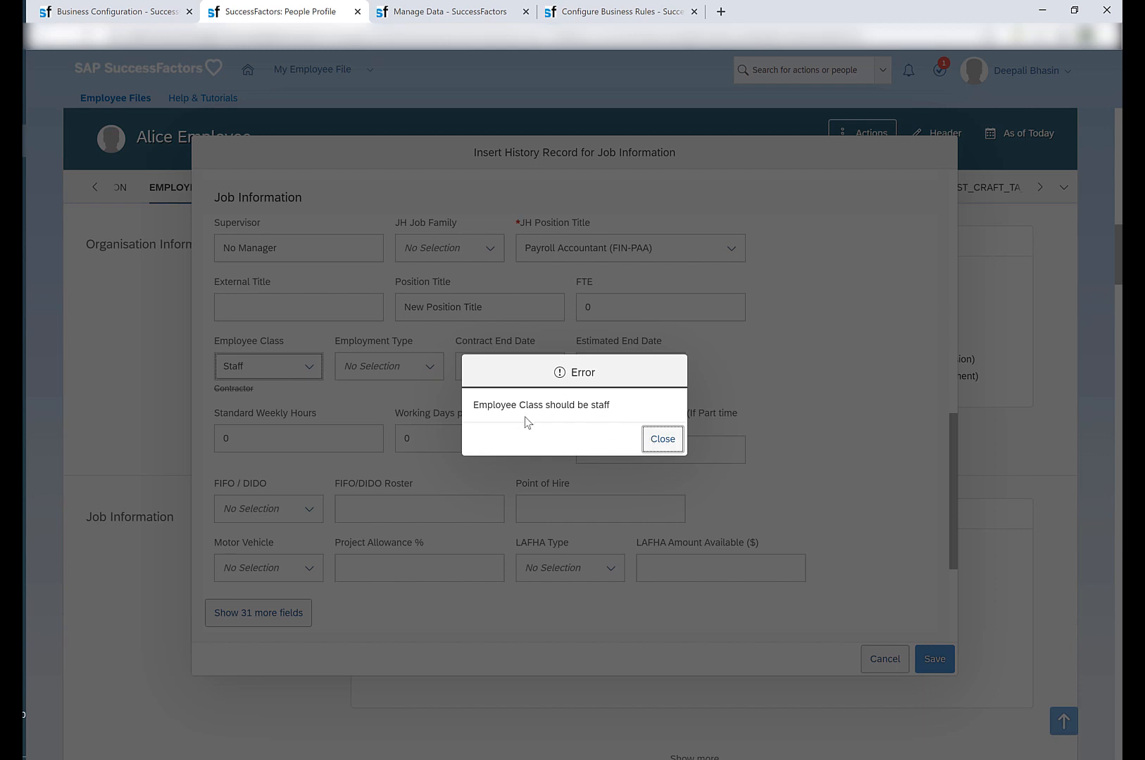
left_click(668, 442)
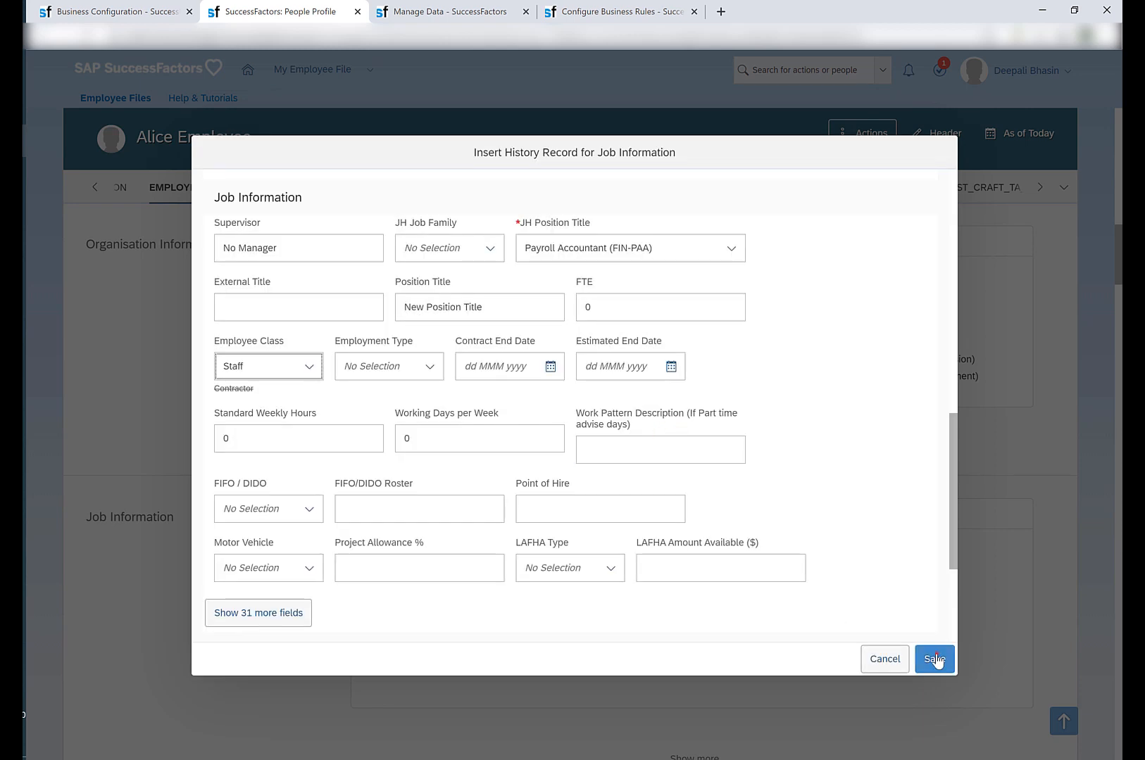
left_click(934, 659)
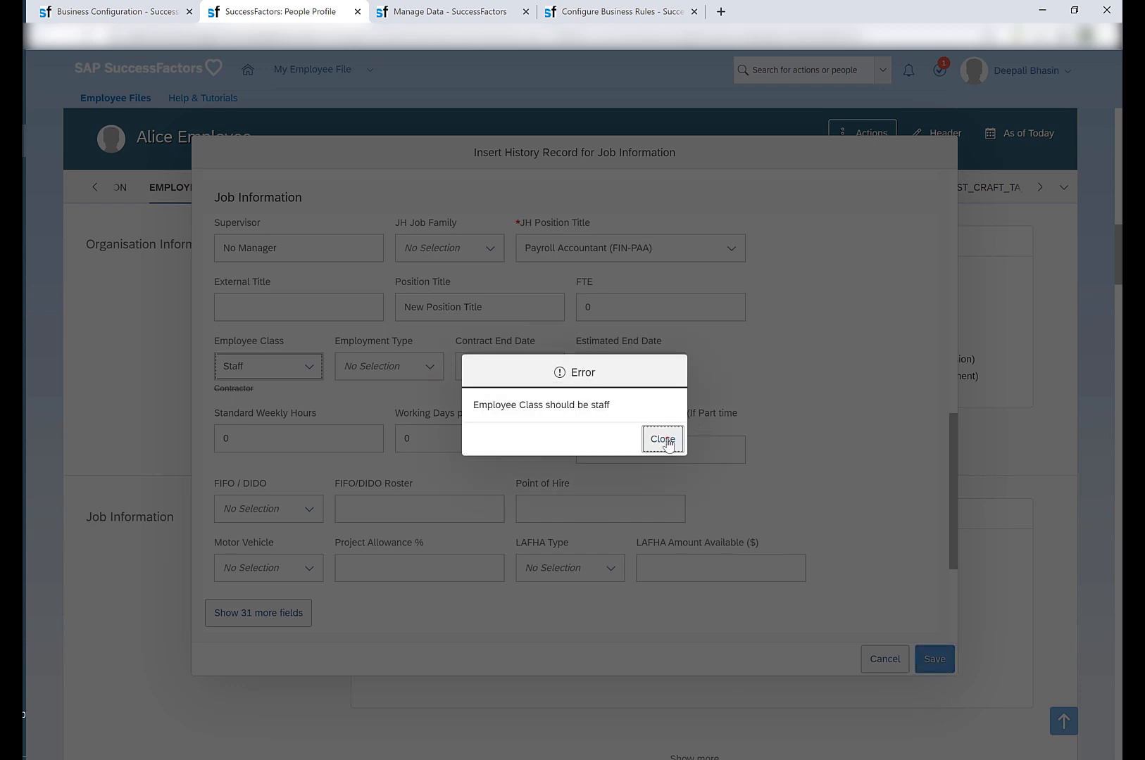
Dismiss the error, then in the db_job_info_model_test business rule set the raised message's severity to Info and save the correction.
left_click(663, 437)
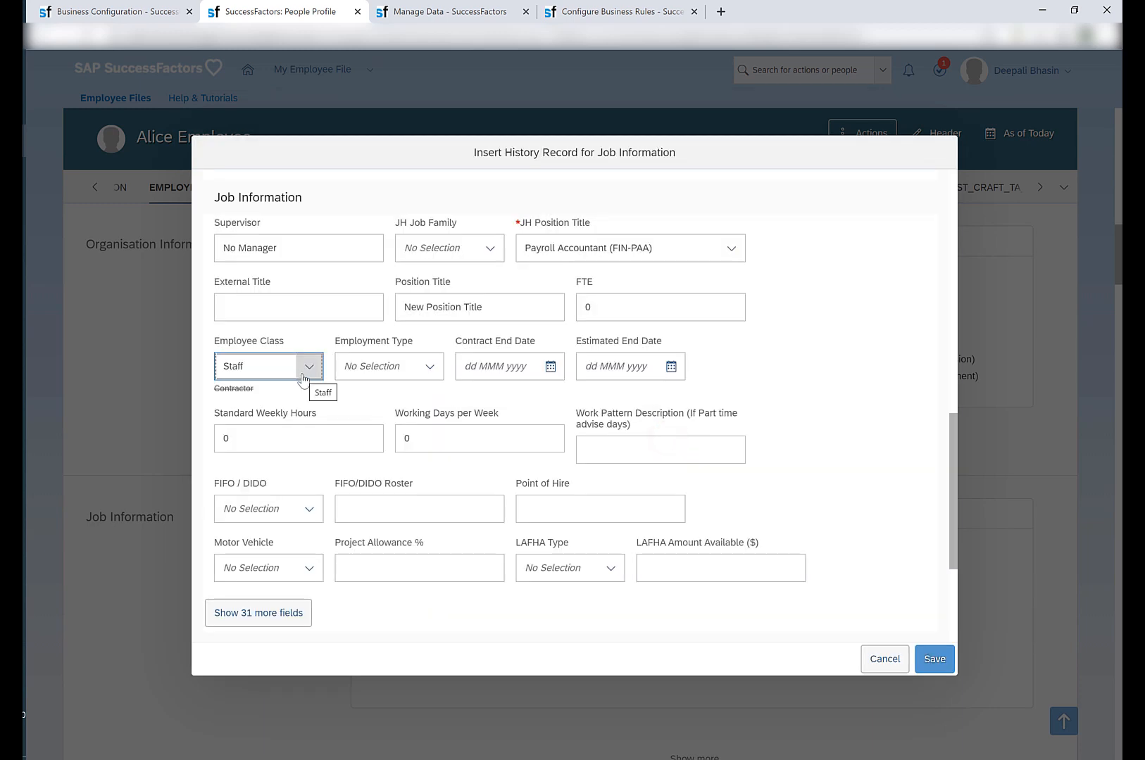
left_click(563, 11)
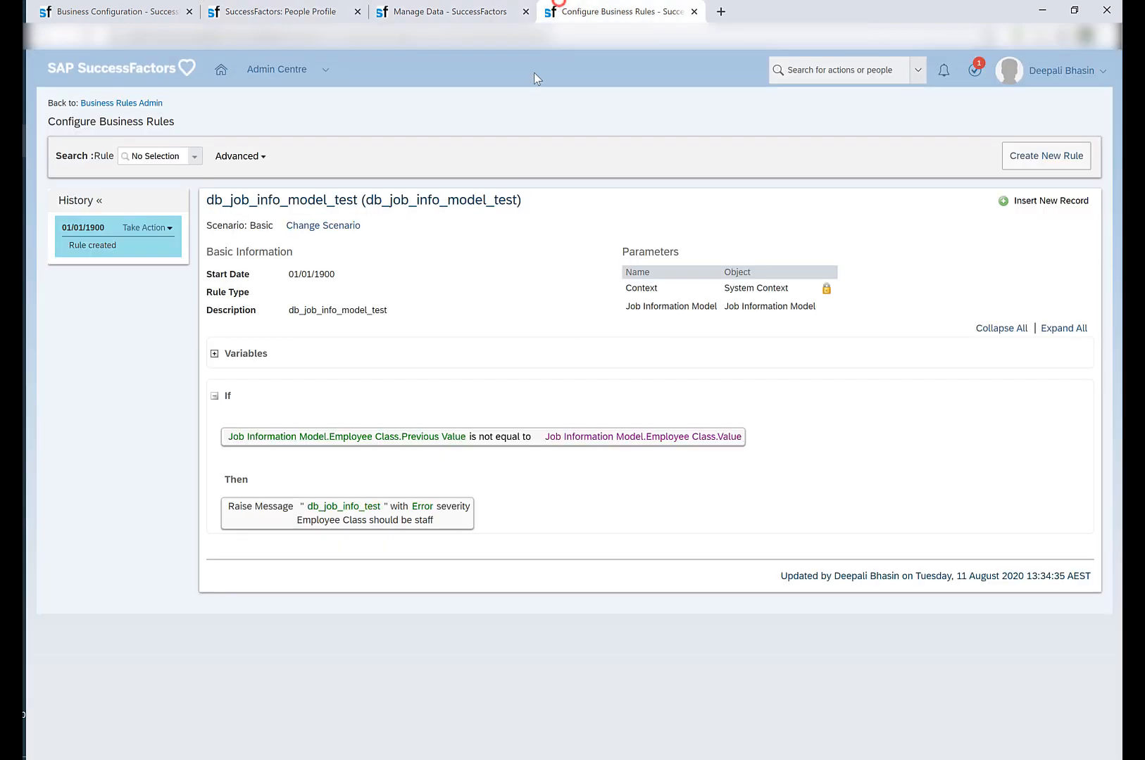
left_click(168, 228)
left_click(163, 240)
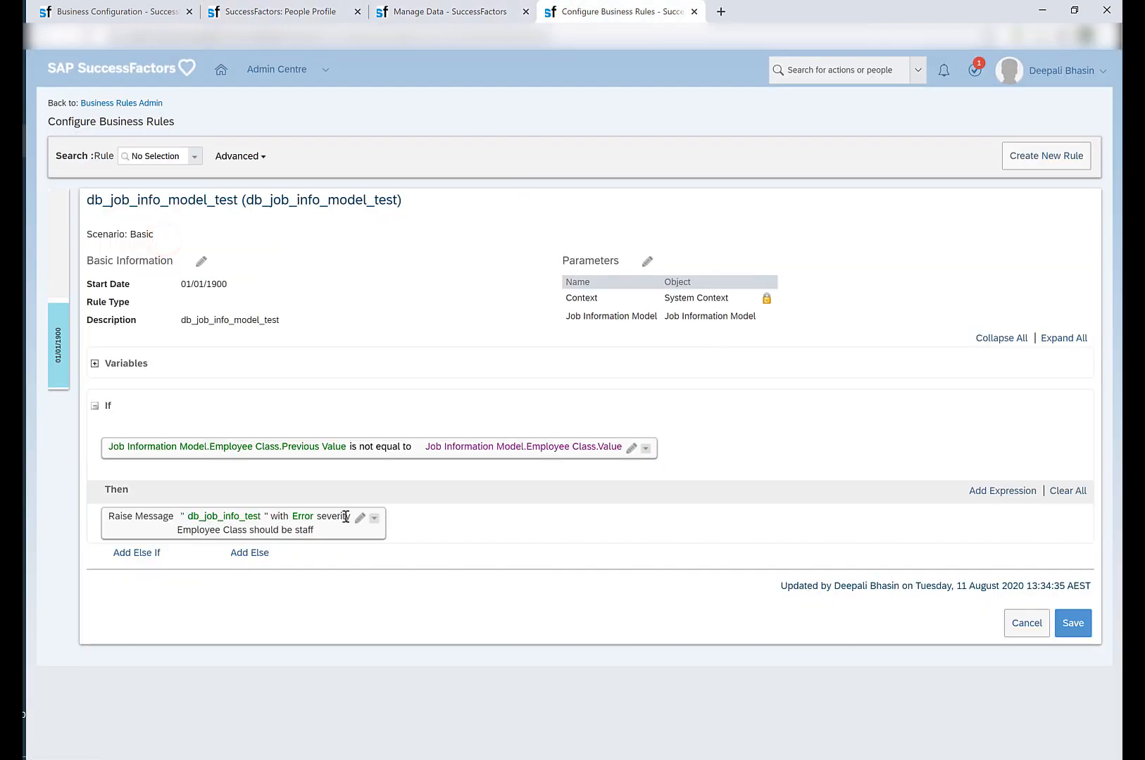
left_click(358, 518)
left_click(455, 526)
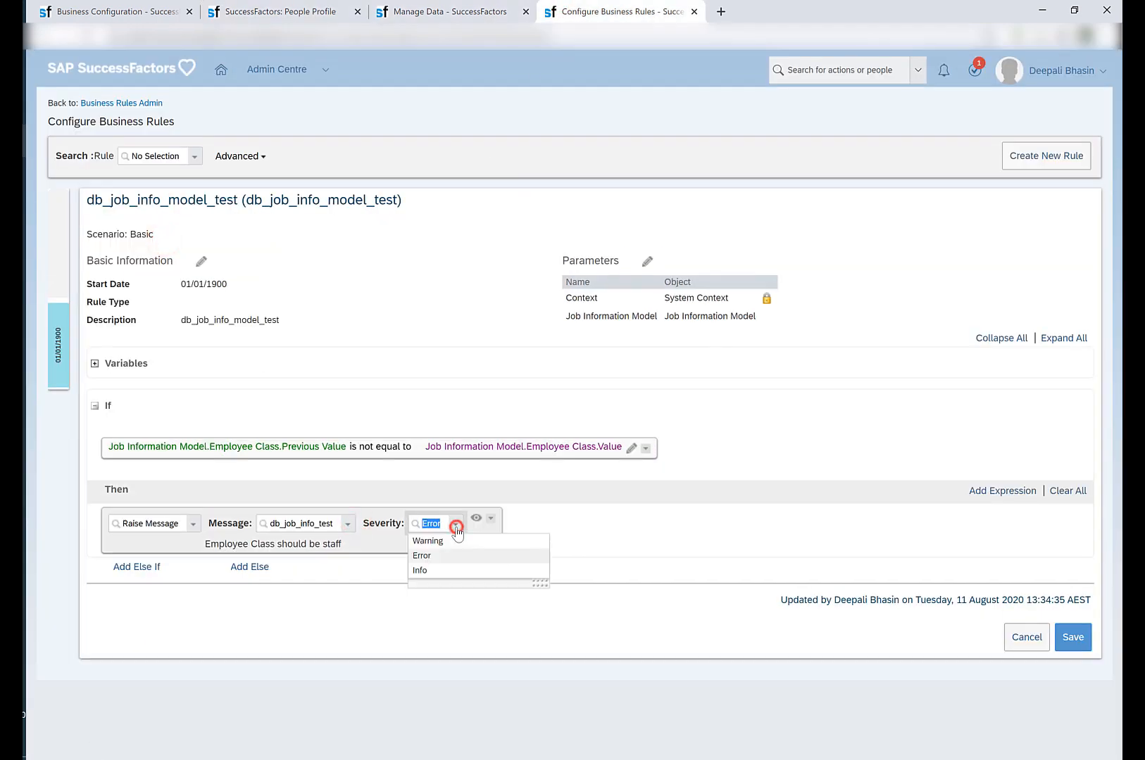
left_click(450, 570)
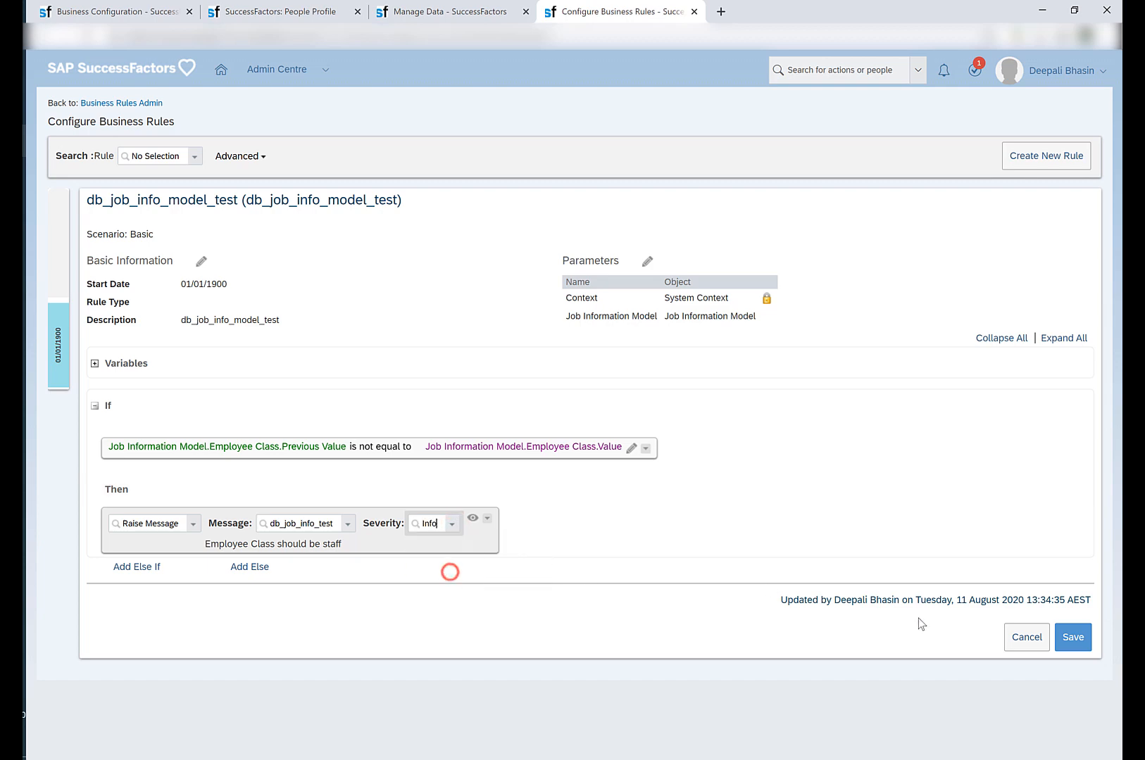
left_click(1072, 637)
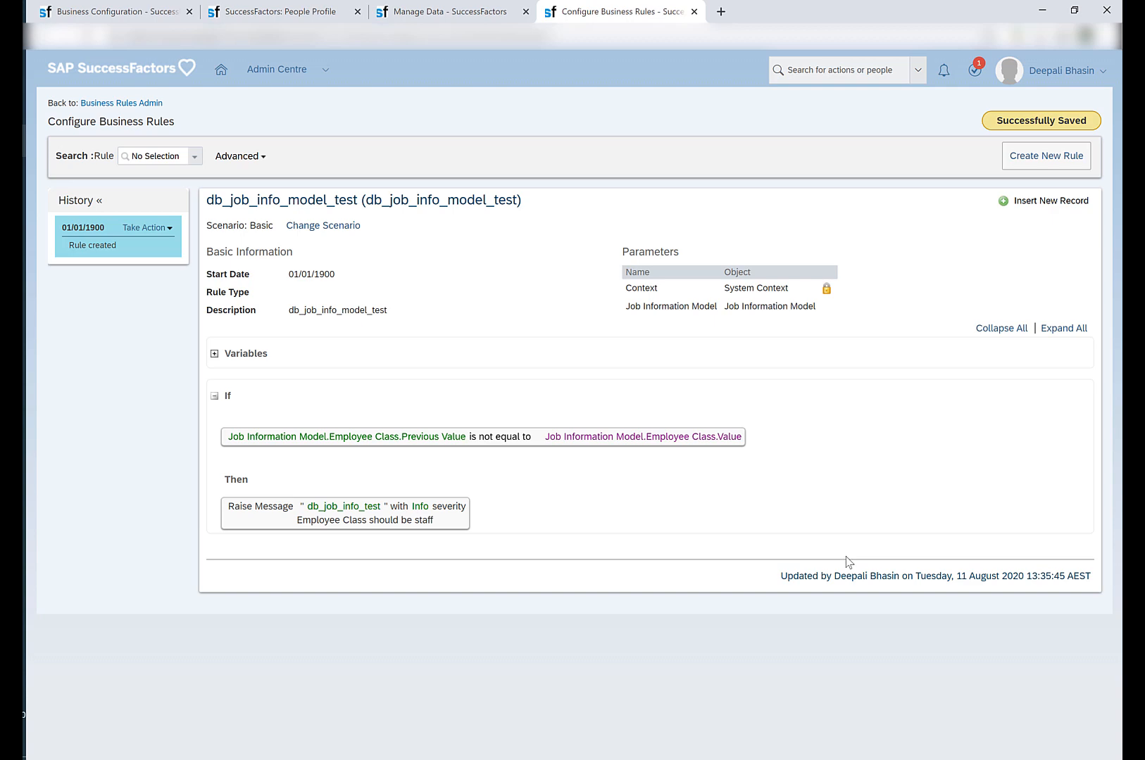
In the employee's pending Job Information history record, set Employee Class to Workforce, save it, and highlight the rule's message text.
left_click(437, 12)
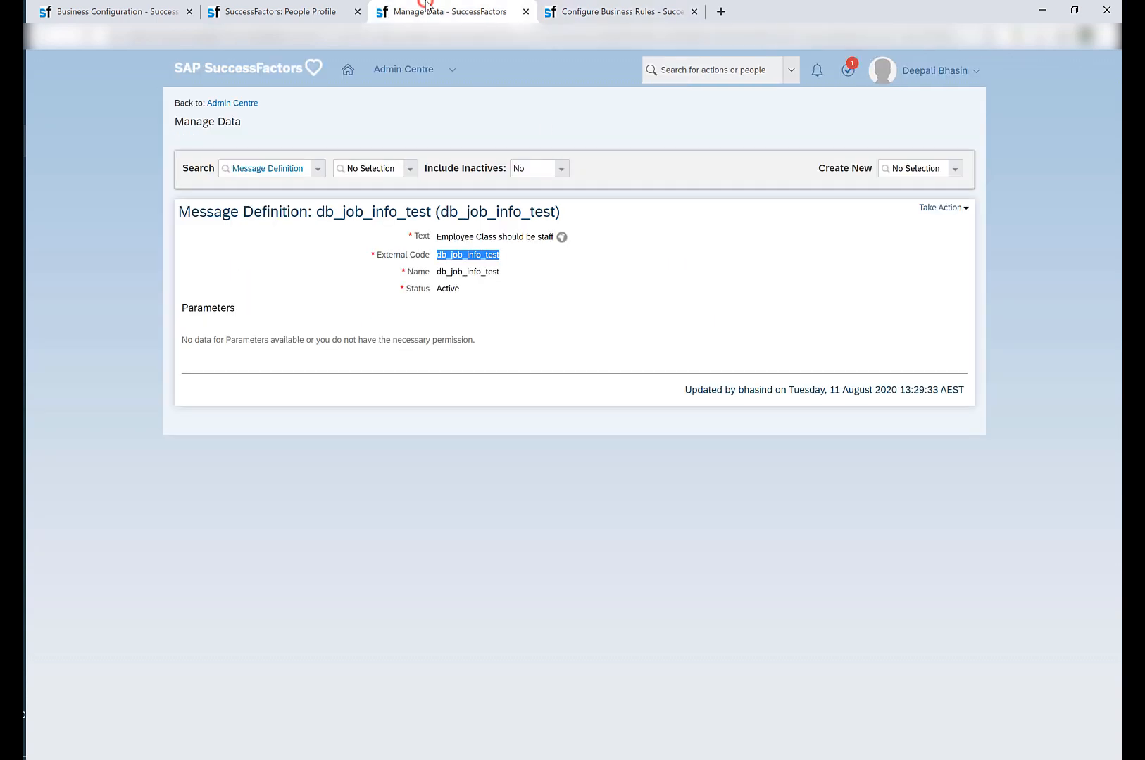
left_click(303, 4)
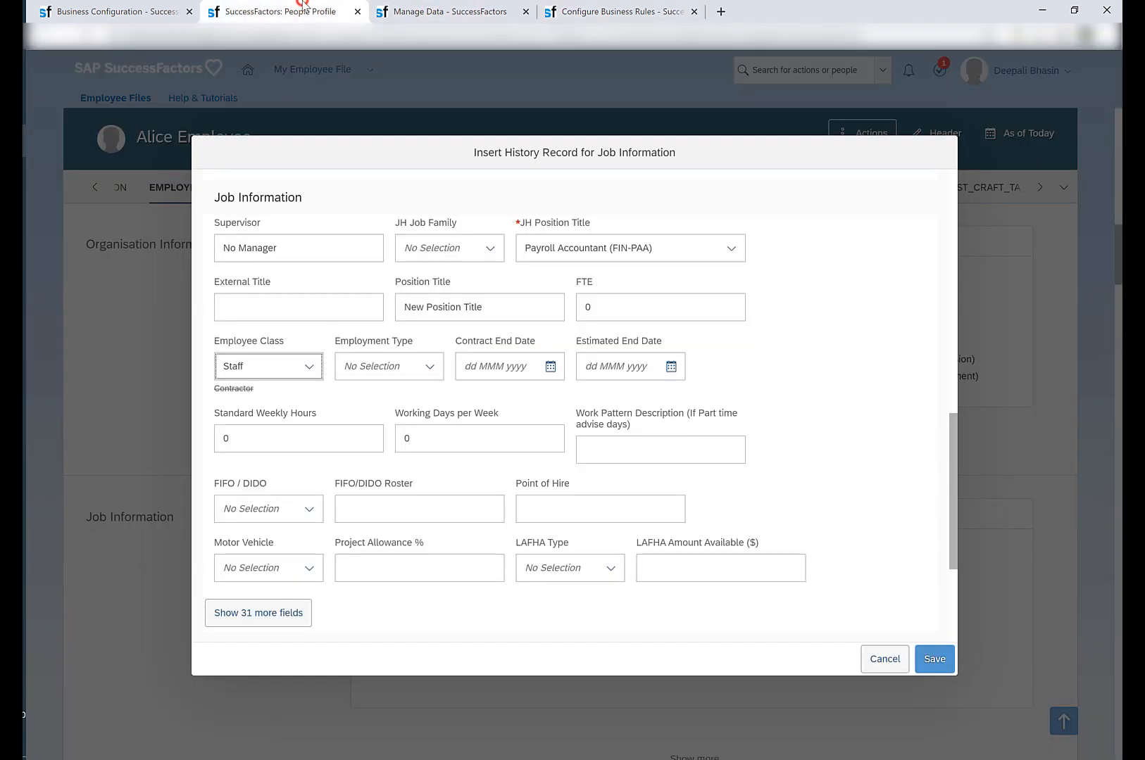
left_click(315, 367)
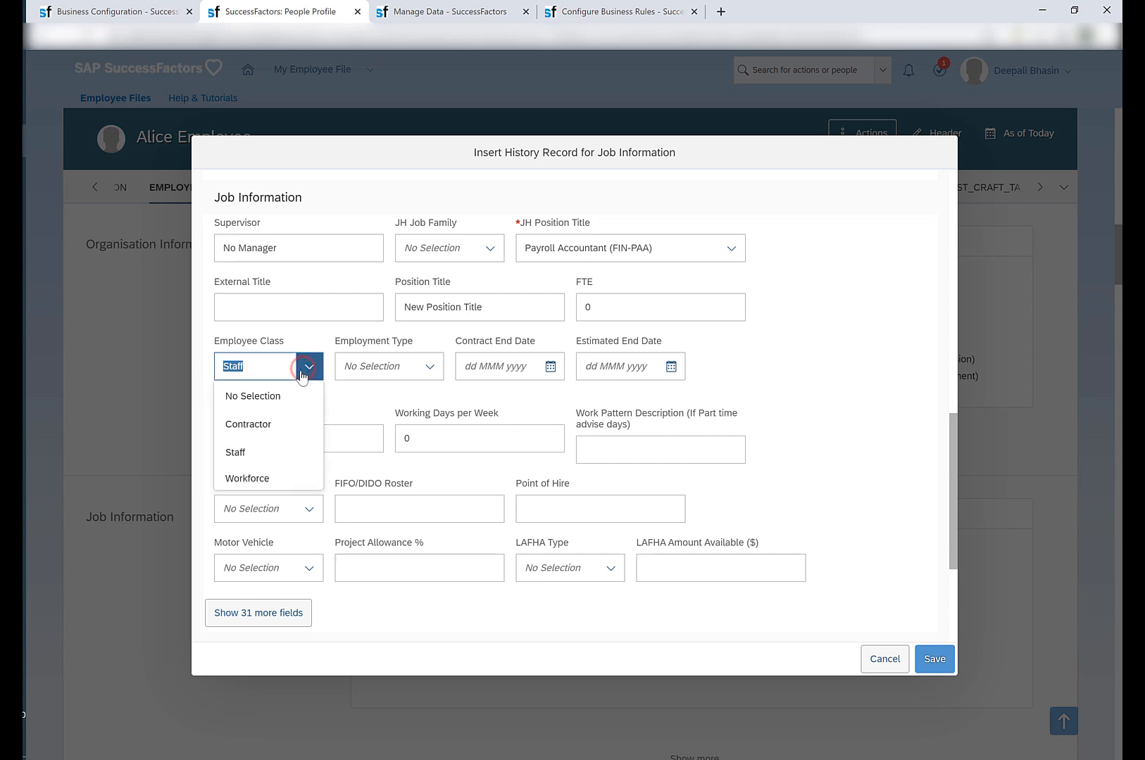
left_click(266, 476)
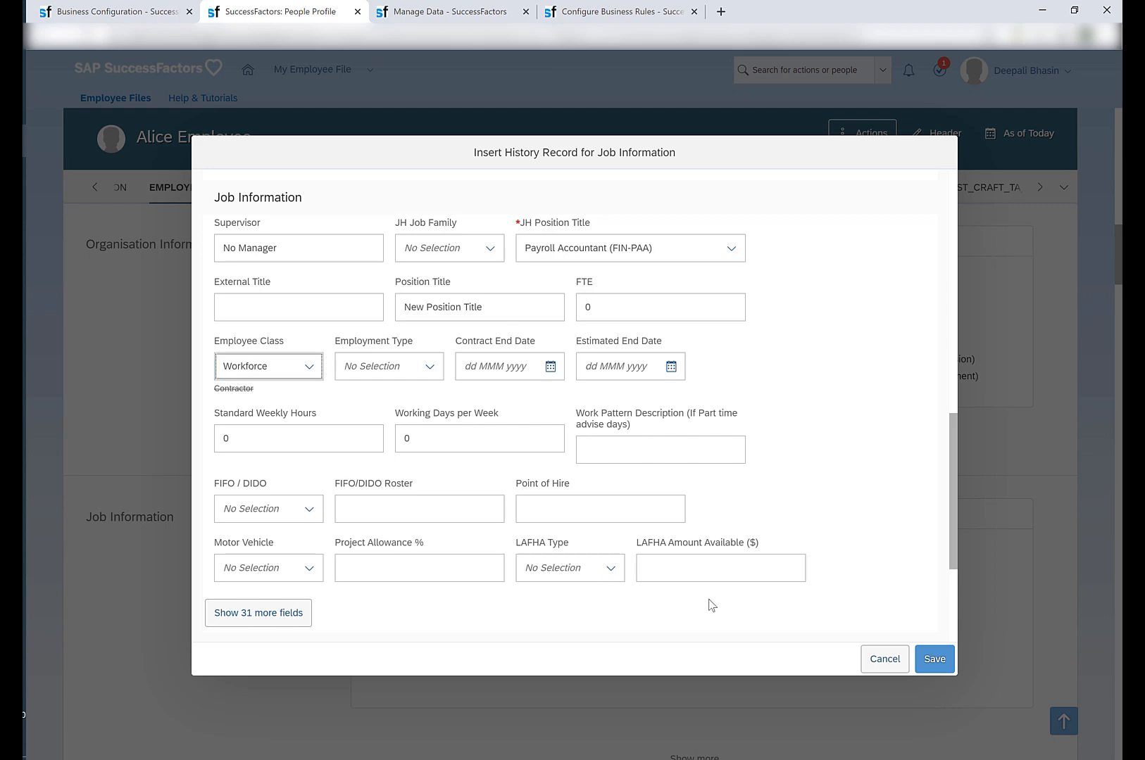
left_click(943, 659)
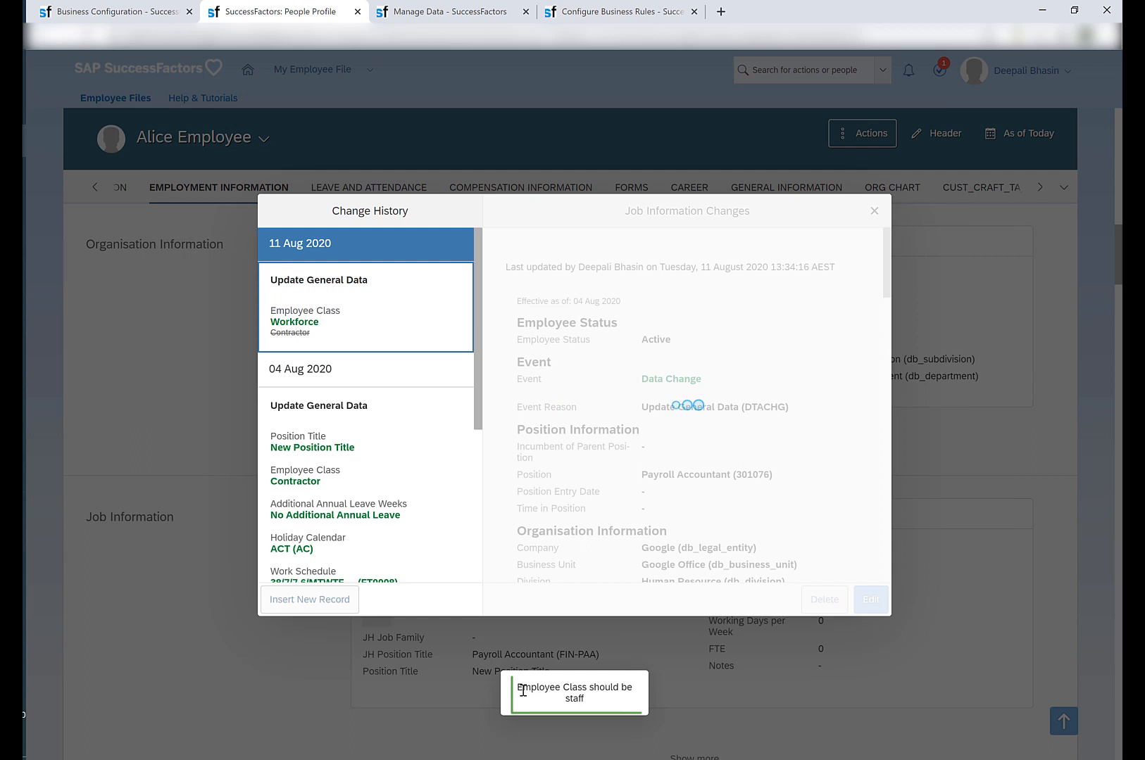
left_click_drag(521, 690, 595, 703)
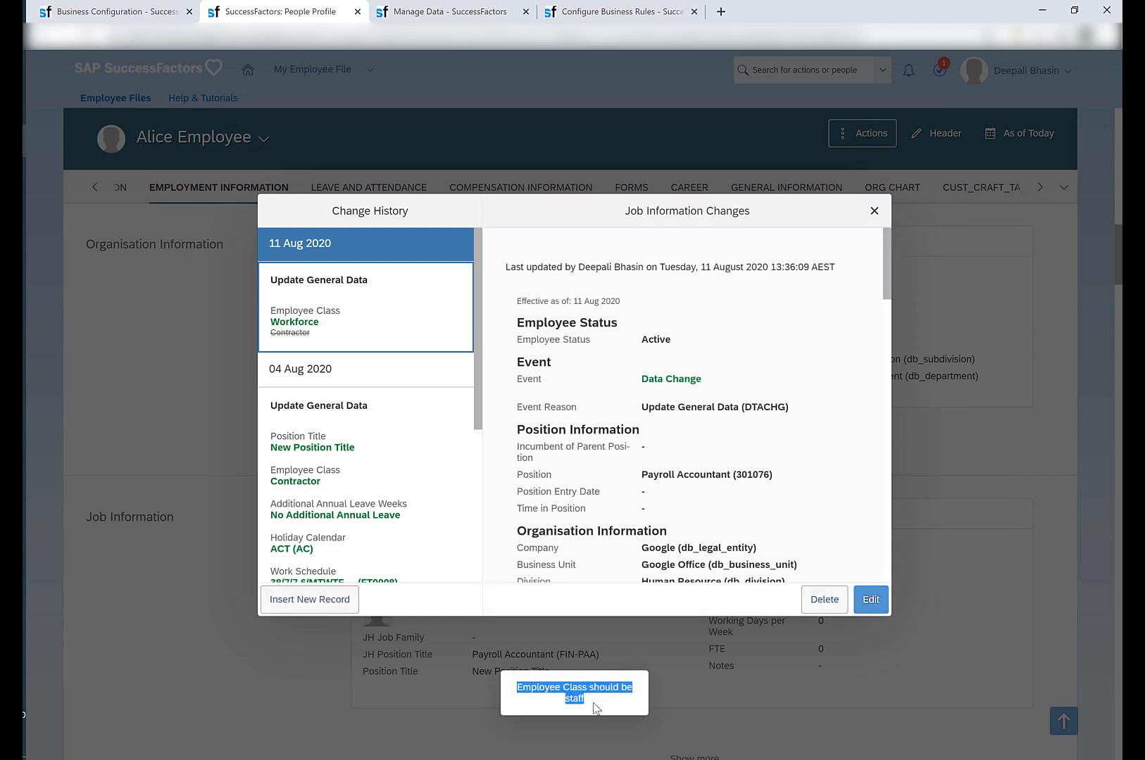
left_click(606, 708)
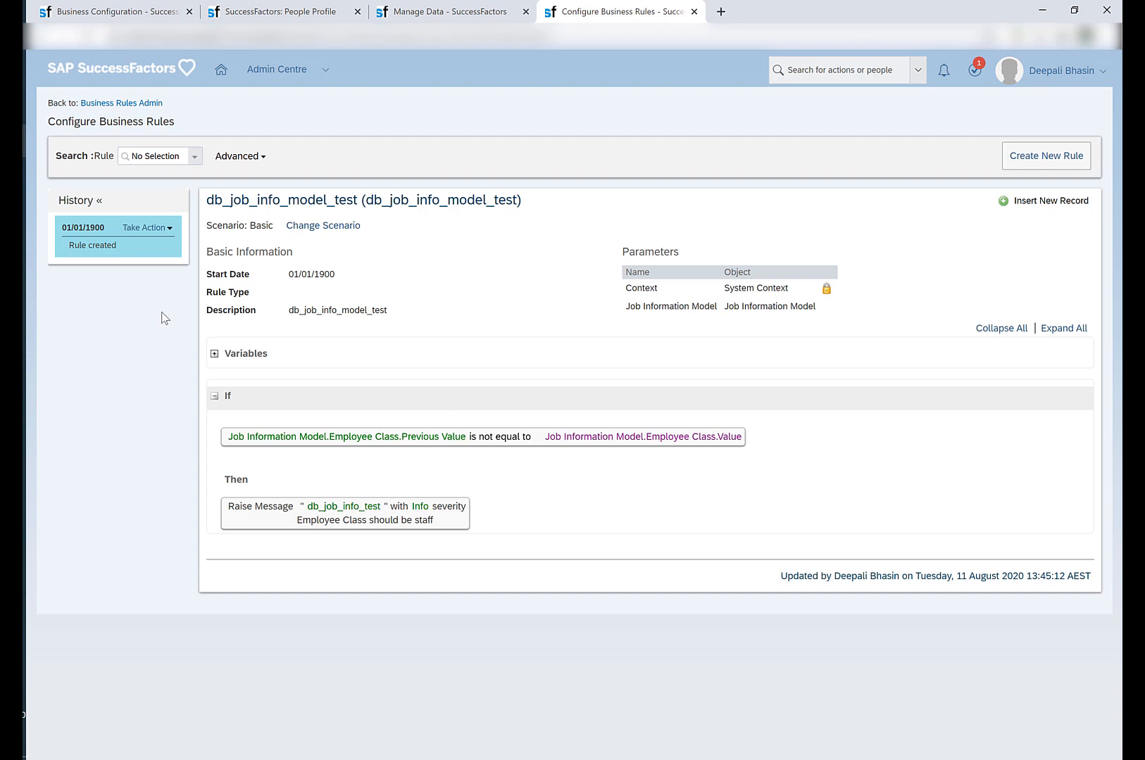
Open the db_job_info_model_test rule for correction and change its Then action from Raise Message to Set.
left_click(154, 228)
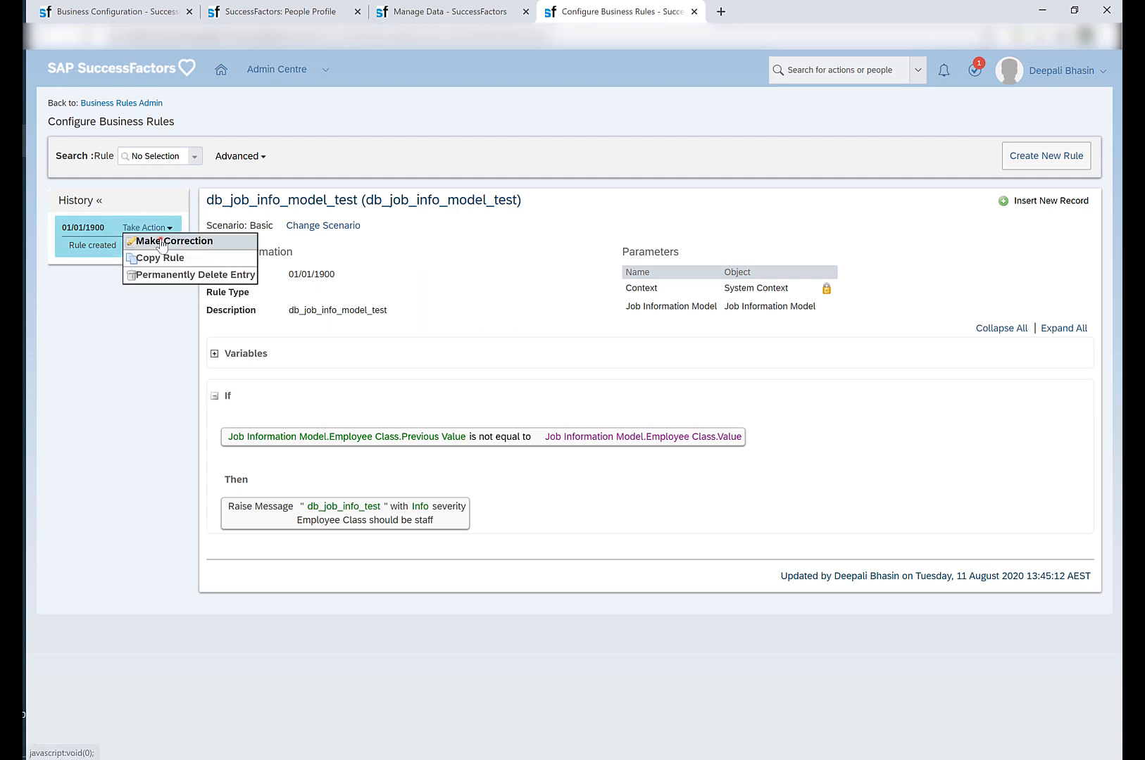
left_click(157, 240)
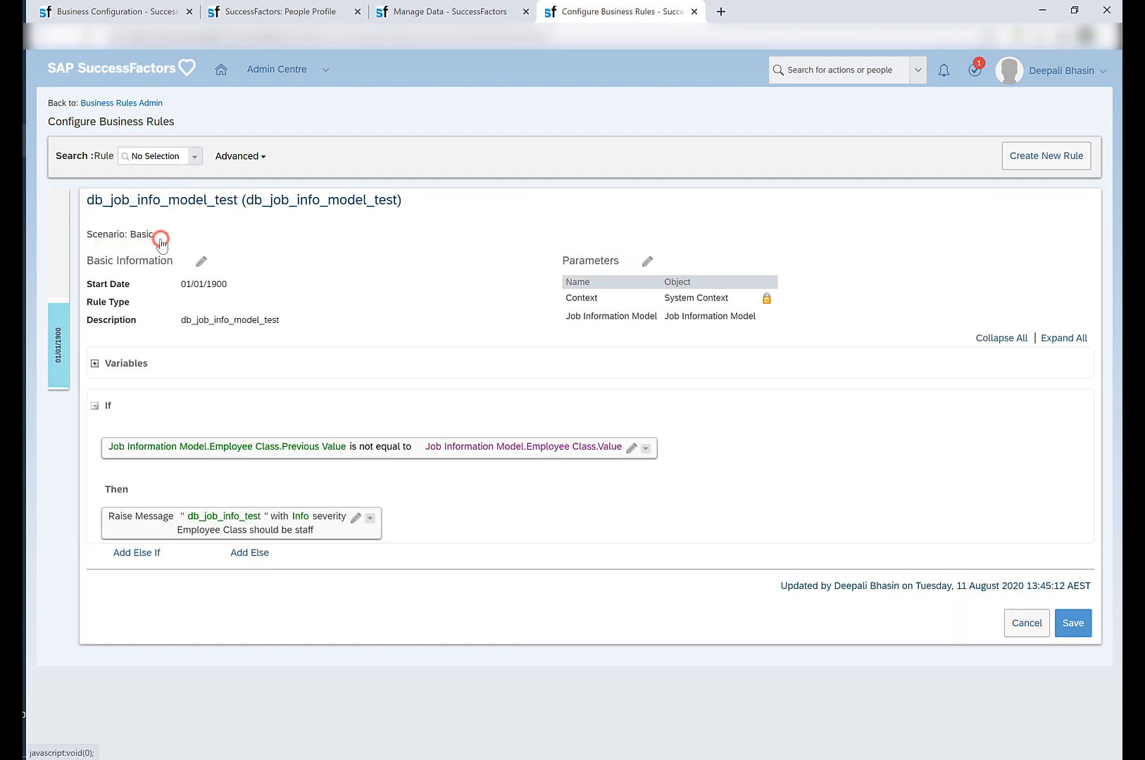
left_click(355, 517)
left_click(193, 525)
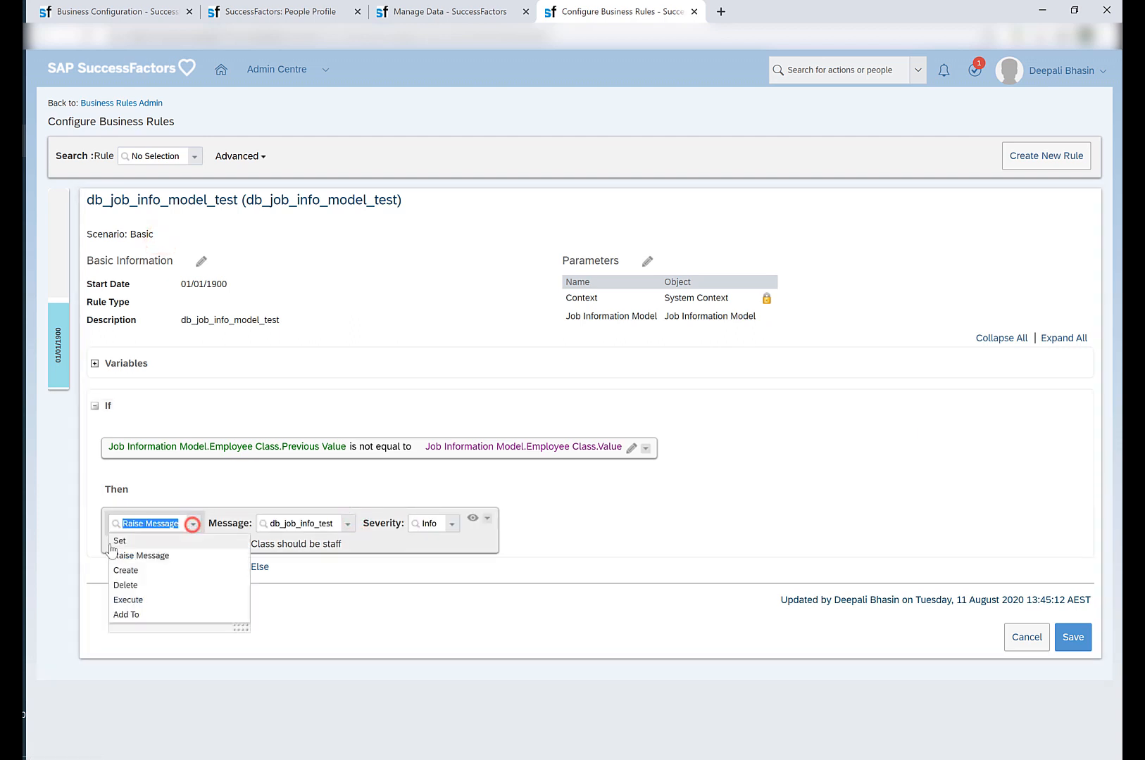
left_click(119, 539)
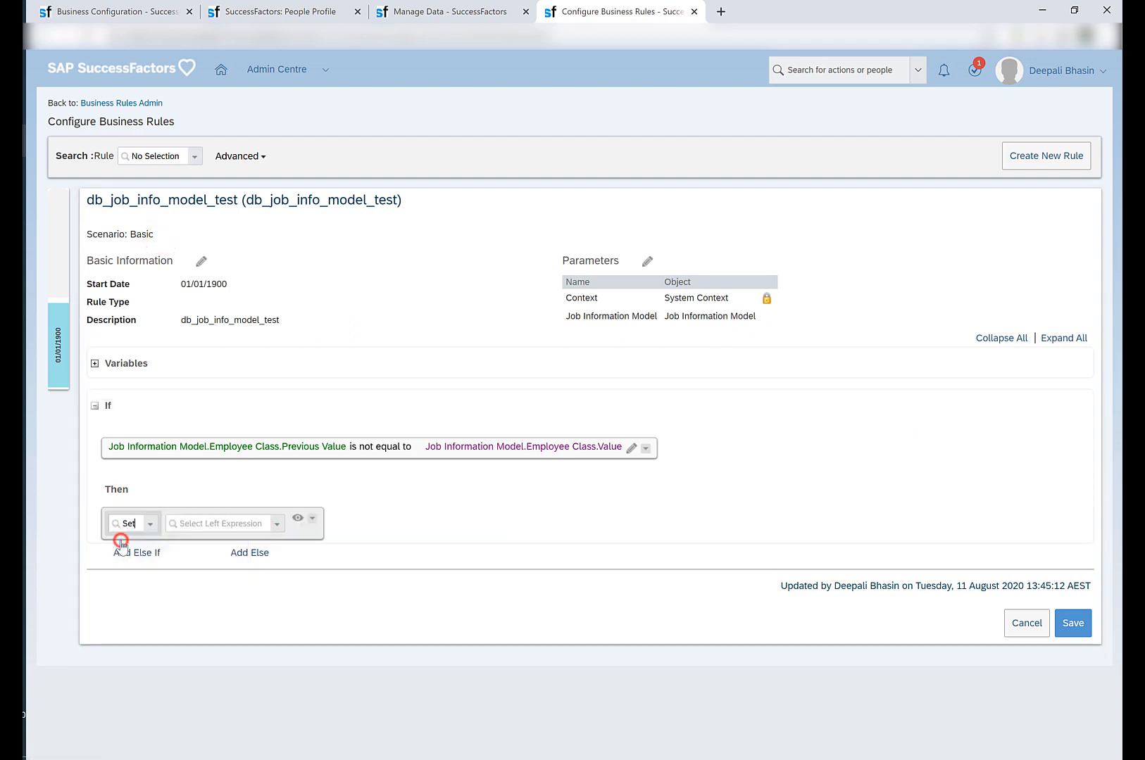
Make the Set expression assign the text value true to Job Information Model.Notes.Required.
left_click(277, 523)
scroll(246, 402, "down", 3)
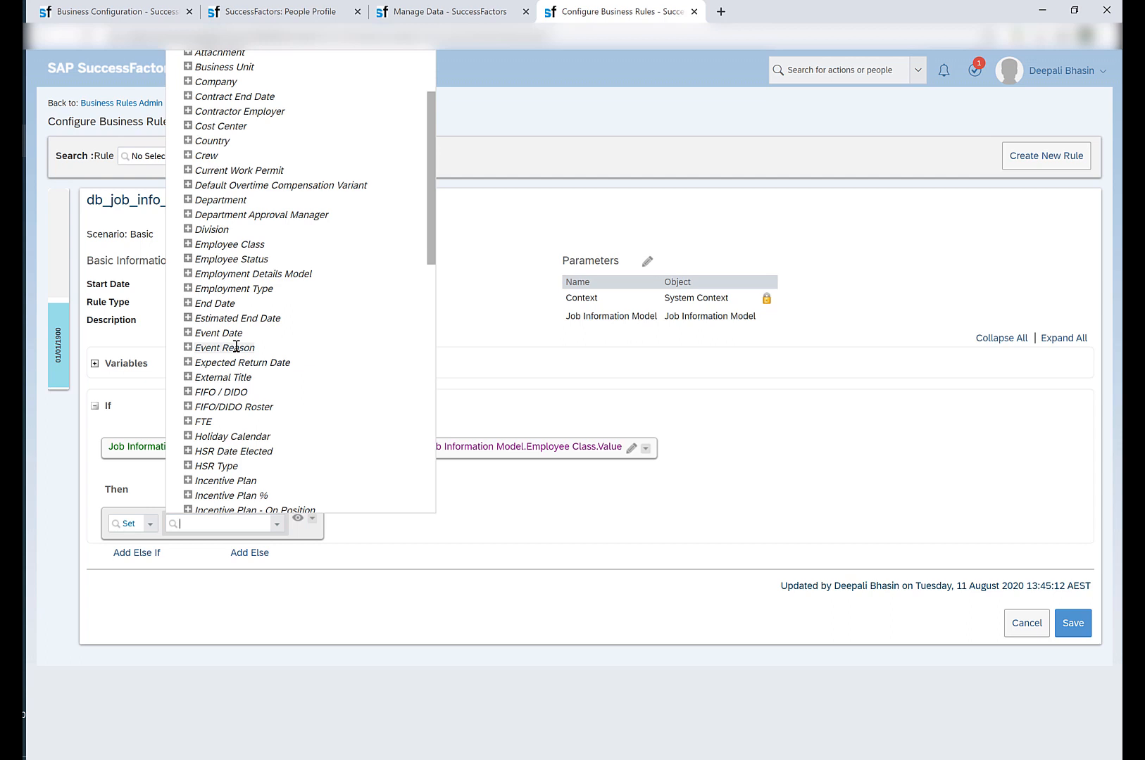
scroll(236, 347, "down", 5)
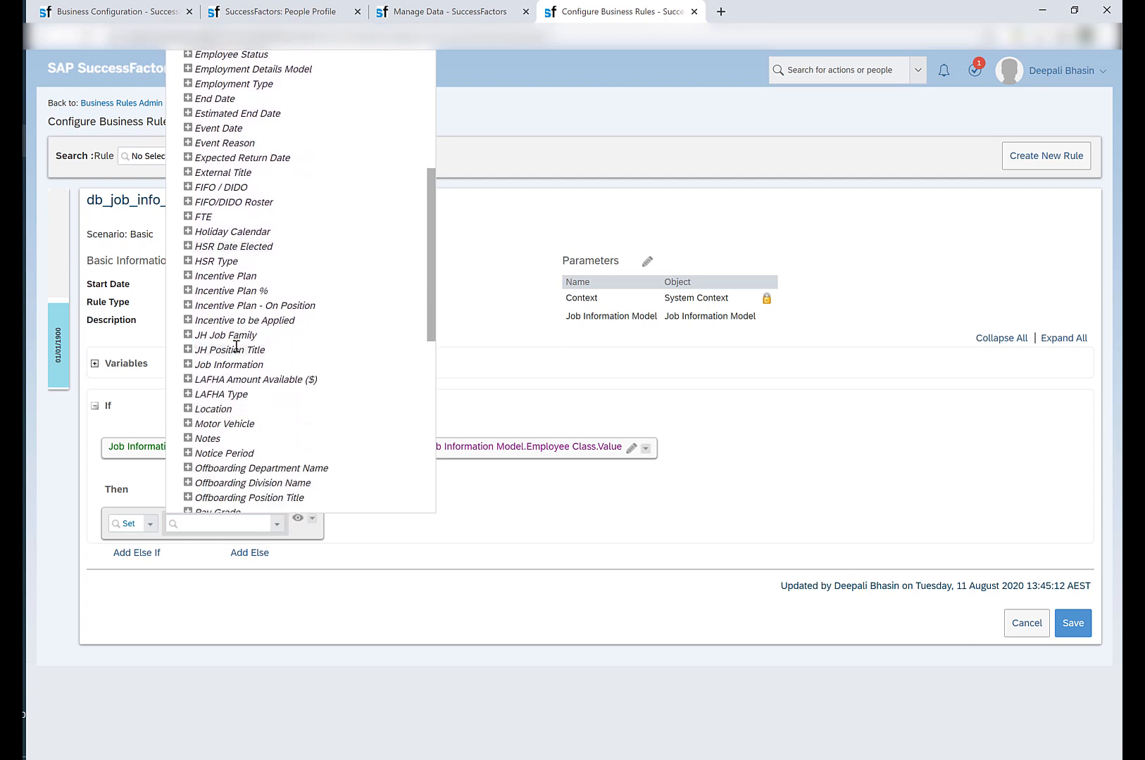
left_click(187, 438)
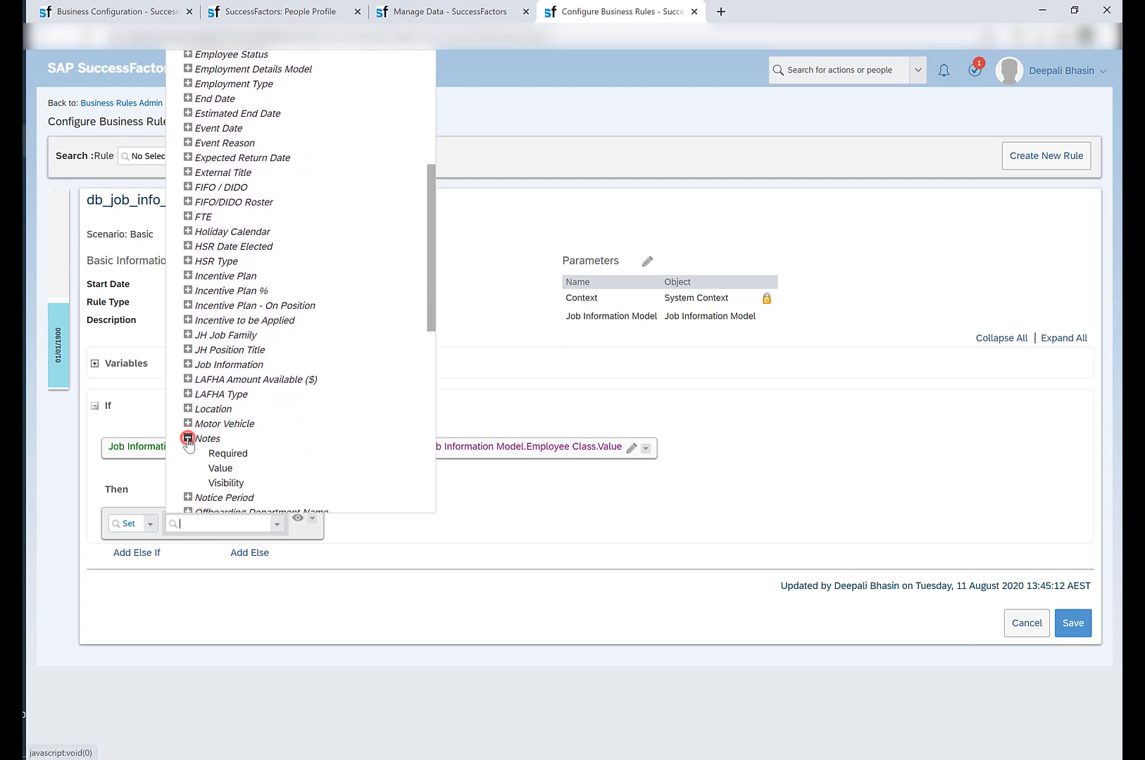
left_click(224, 454)
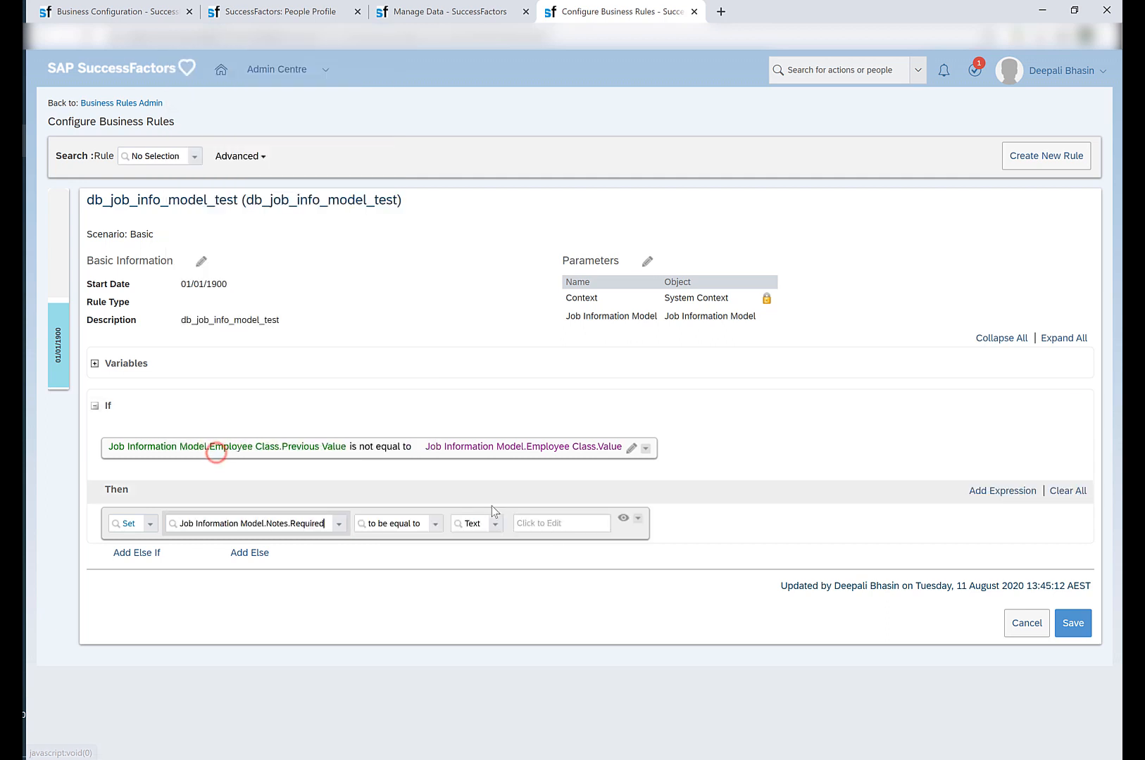
left_click(574, 529)
type("tru")
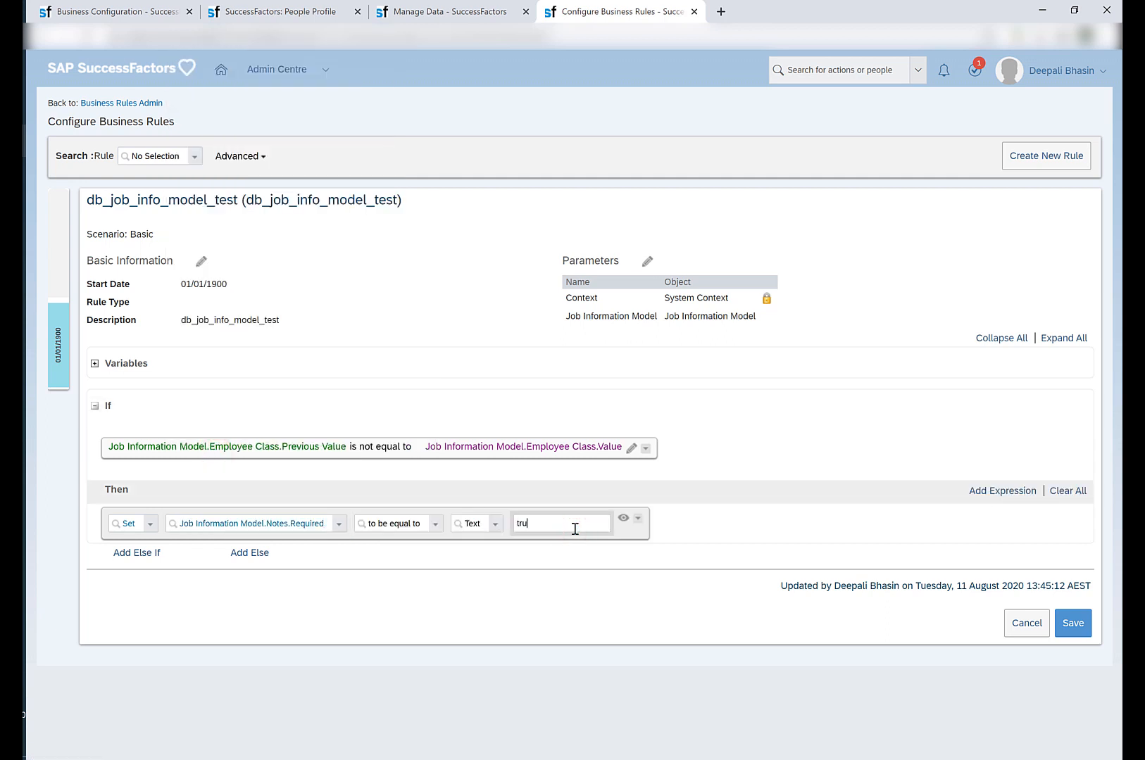
type("e")
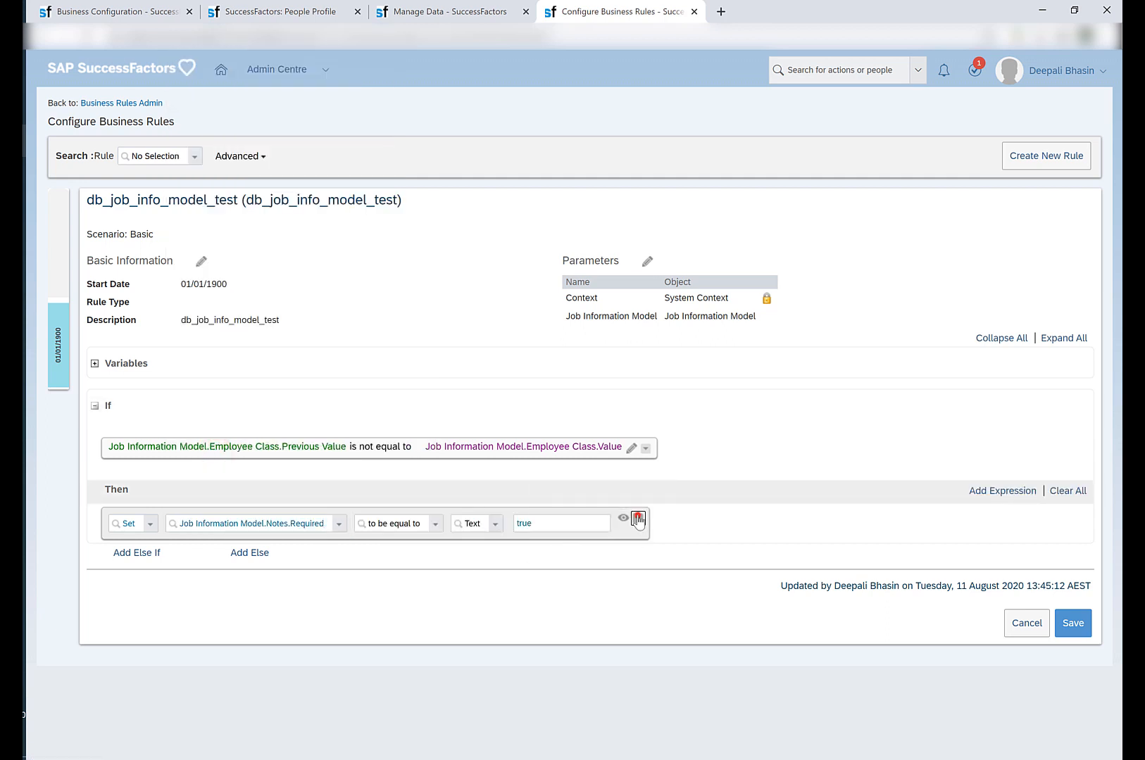
Duplicate the Notes.Required expression within the rule's Then block.
left_click(638, 519)
left_click(655, 589)
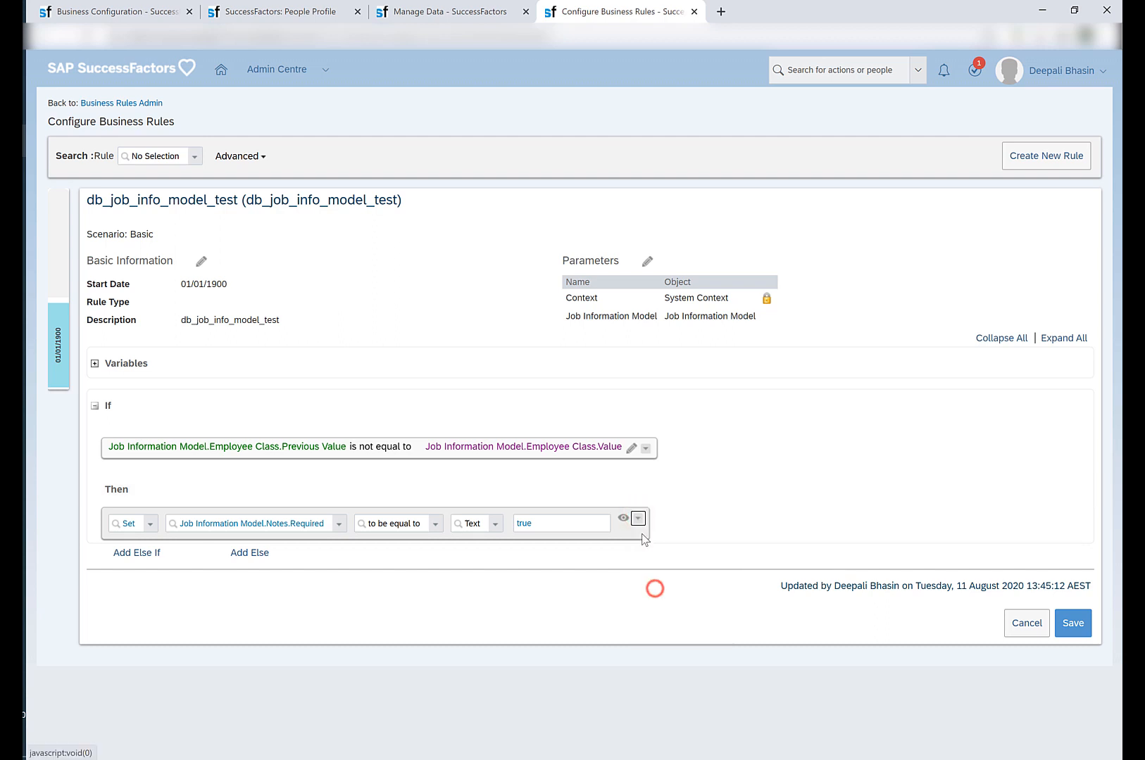
left_click(638, 519)
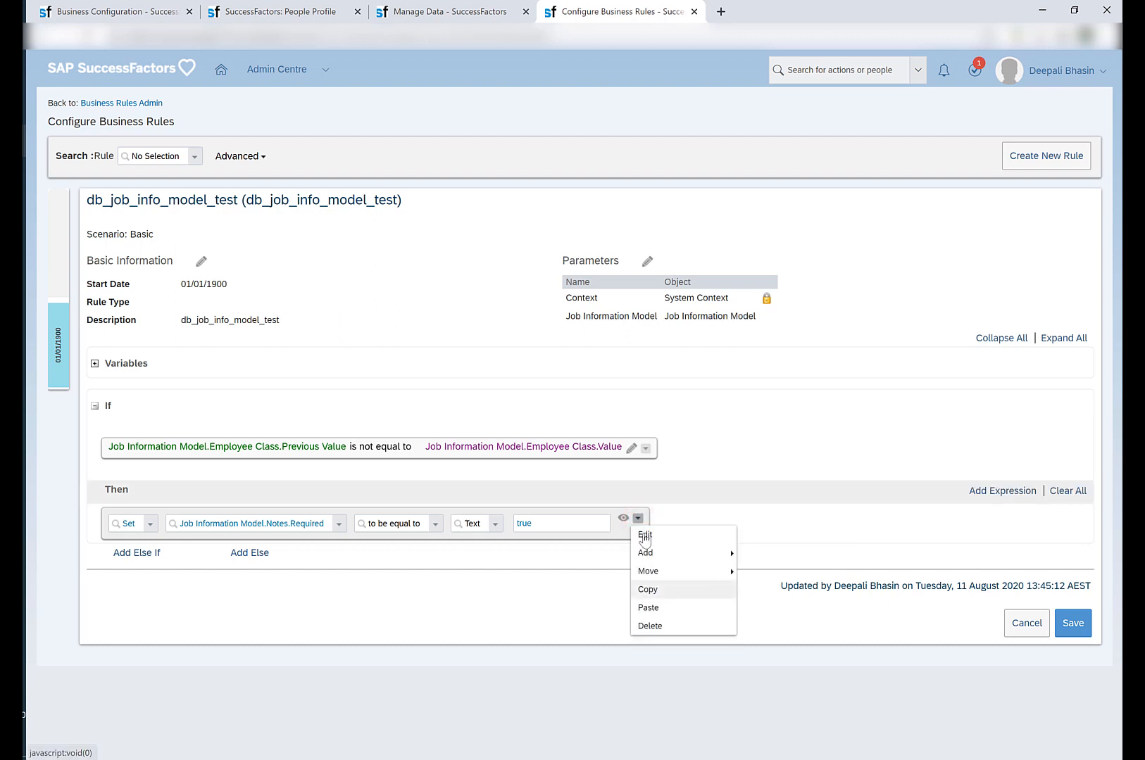
left_click(653, 608)
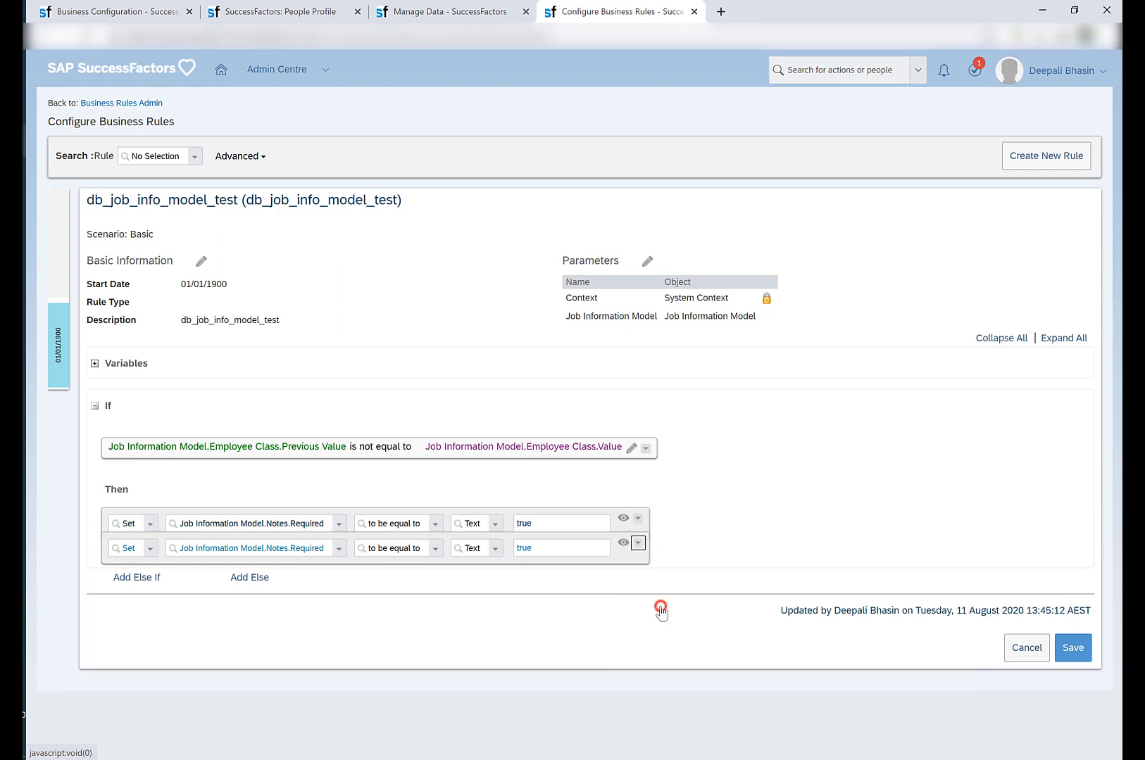
Change the duplicated expression to set Job Information Model.FTE.Visibility to the text none, and save the rule.
left_click(341, 560)
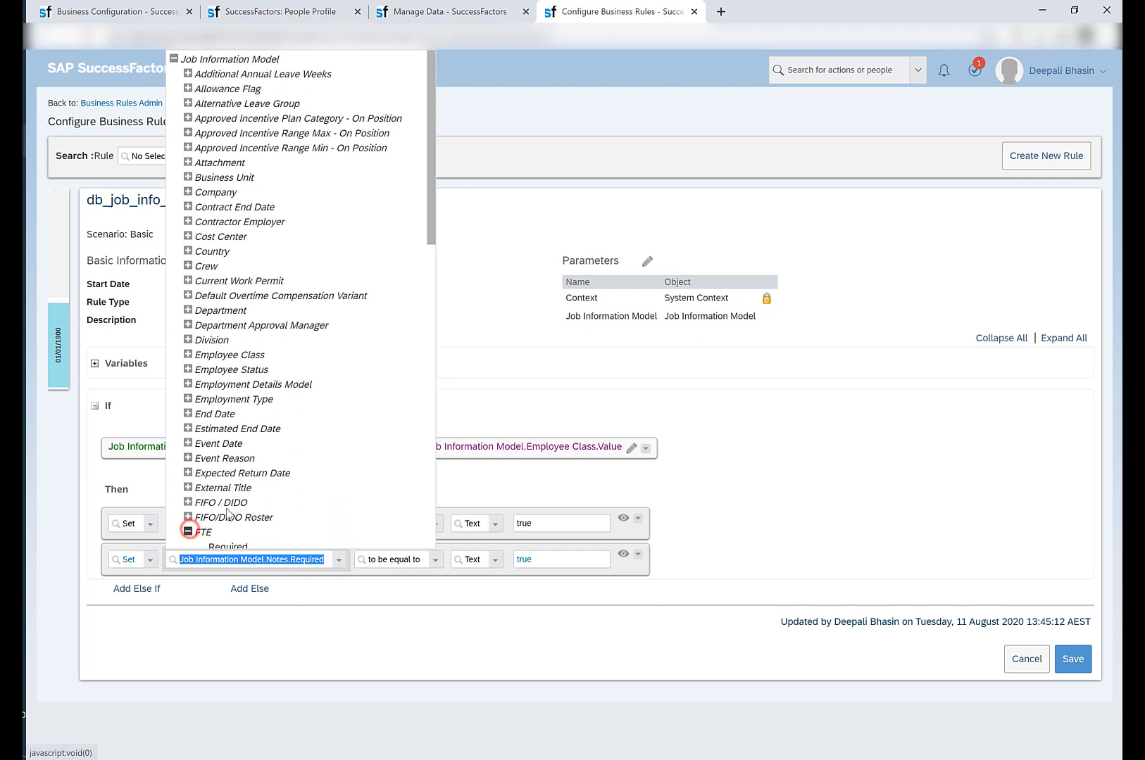
left_click(189, 533)
scroll(225, 493, "down", 2)
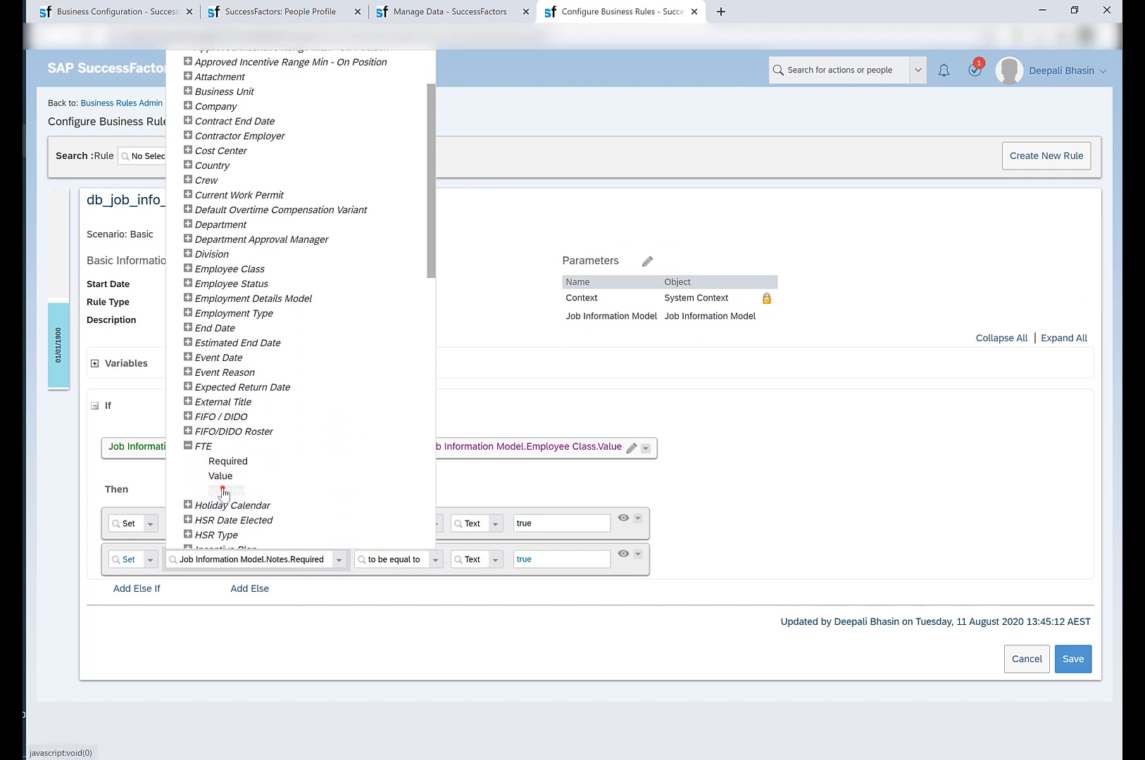
left_click(224, 487)
left_click(543, 557)
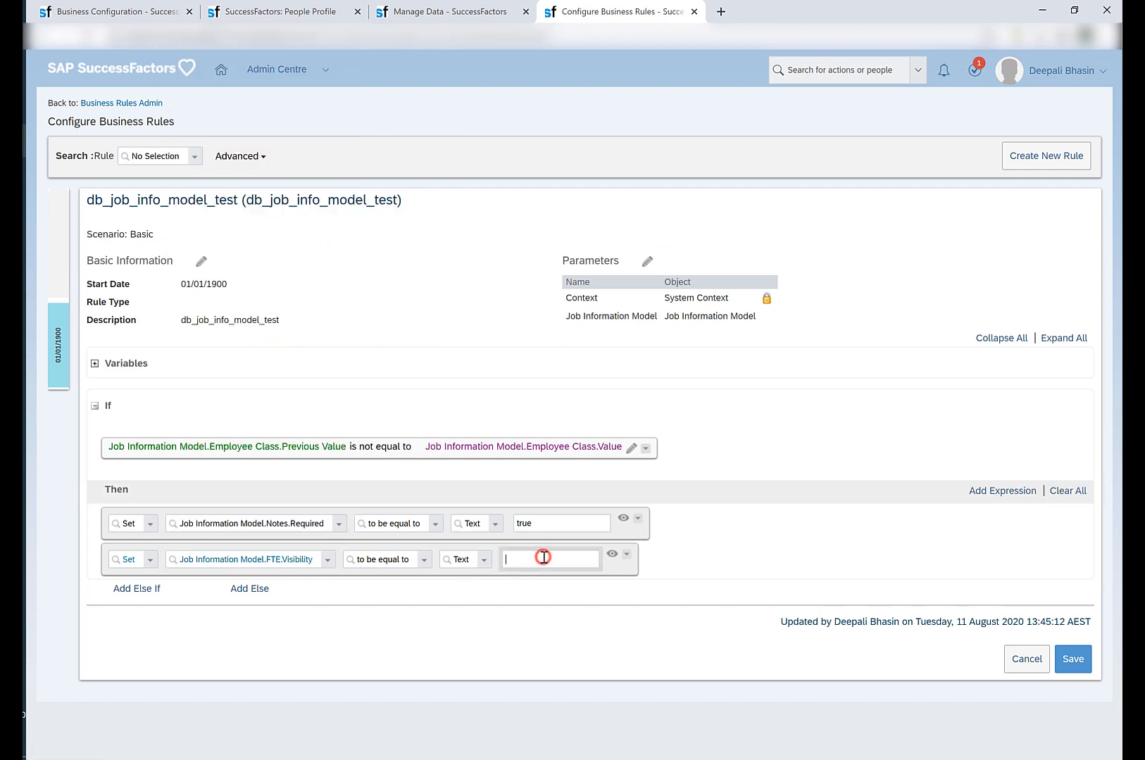
type("non")
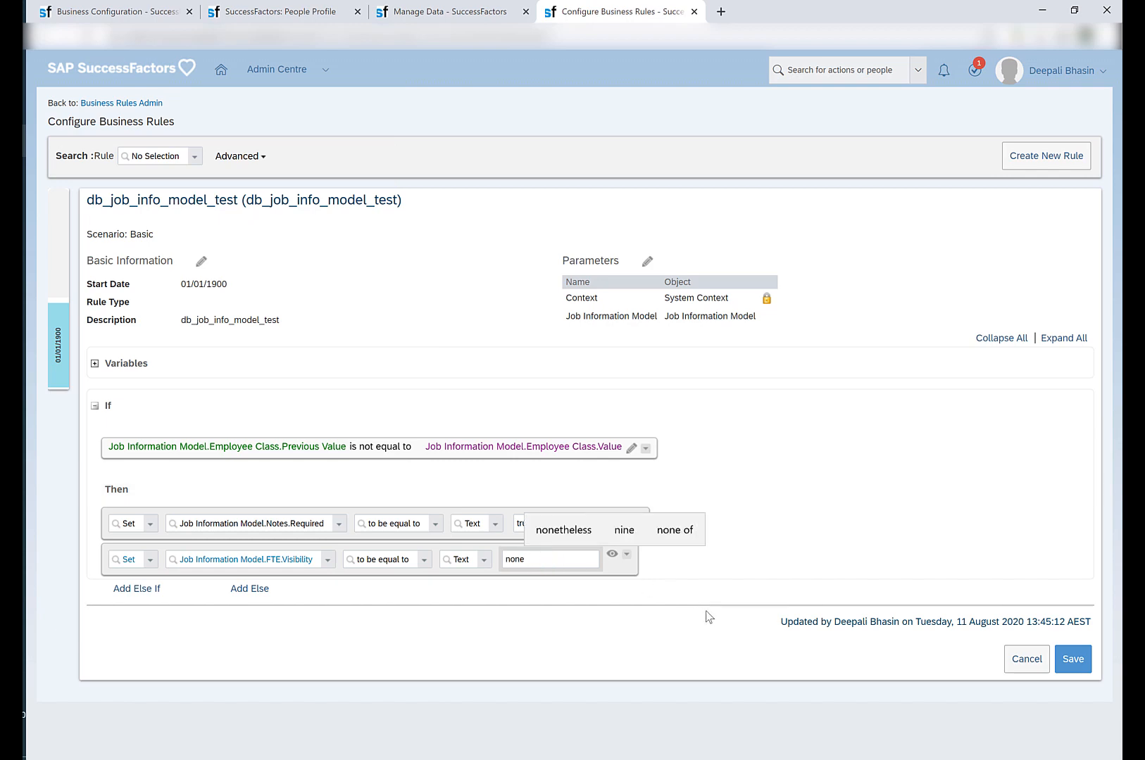
type("e")
left_click(1073, 659)
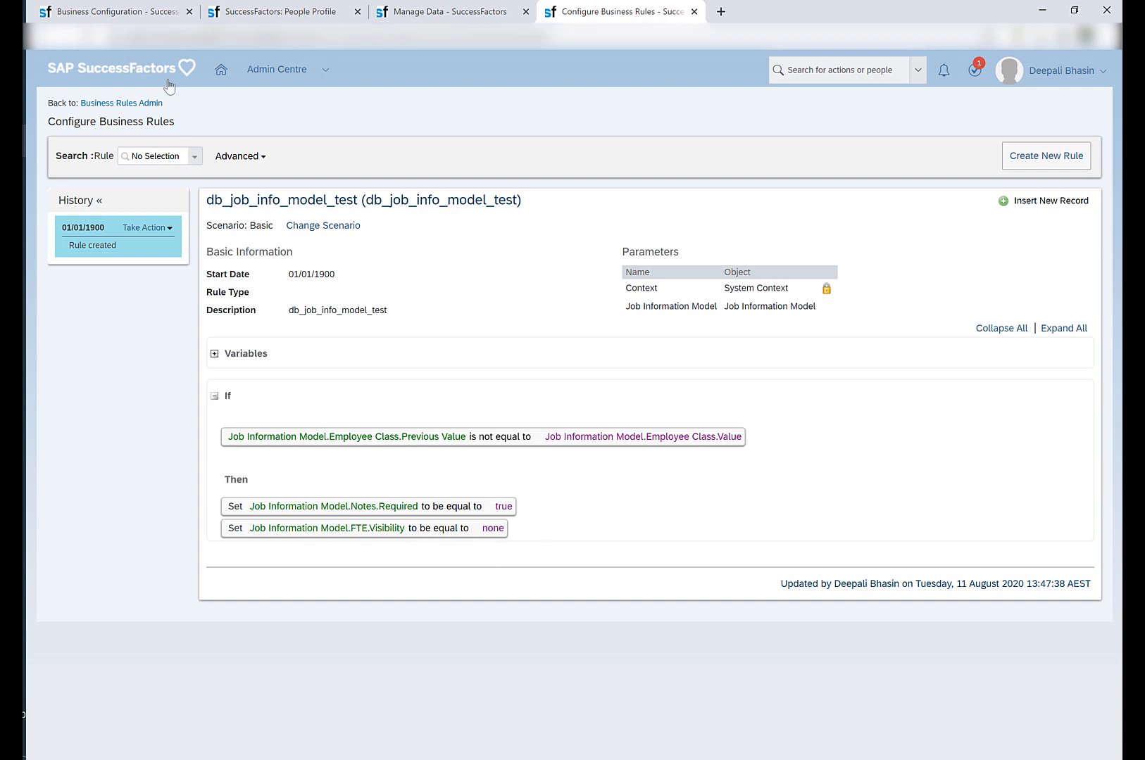
Start a new Job Information history record for the employee with event Data Change and event reason Update General Data (DTACHG).
left_click(239, 11)
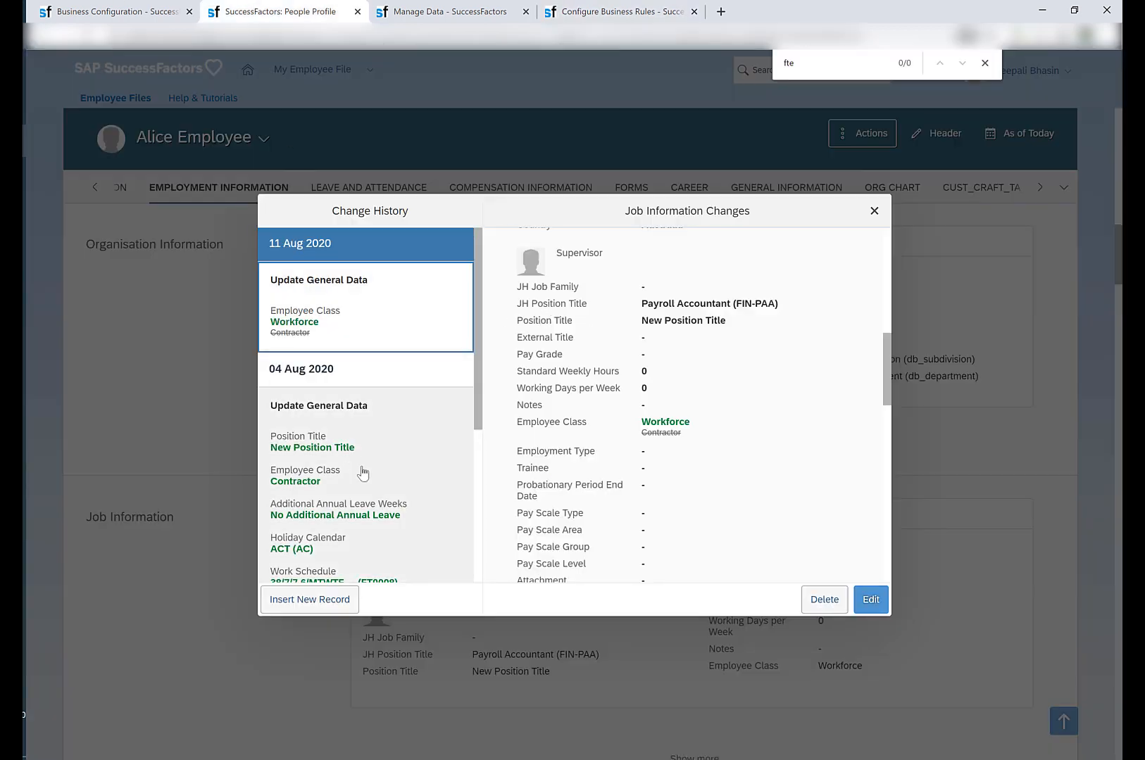
left_click(307, 600)
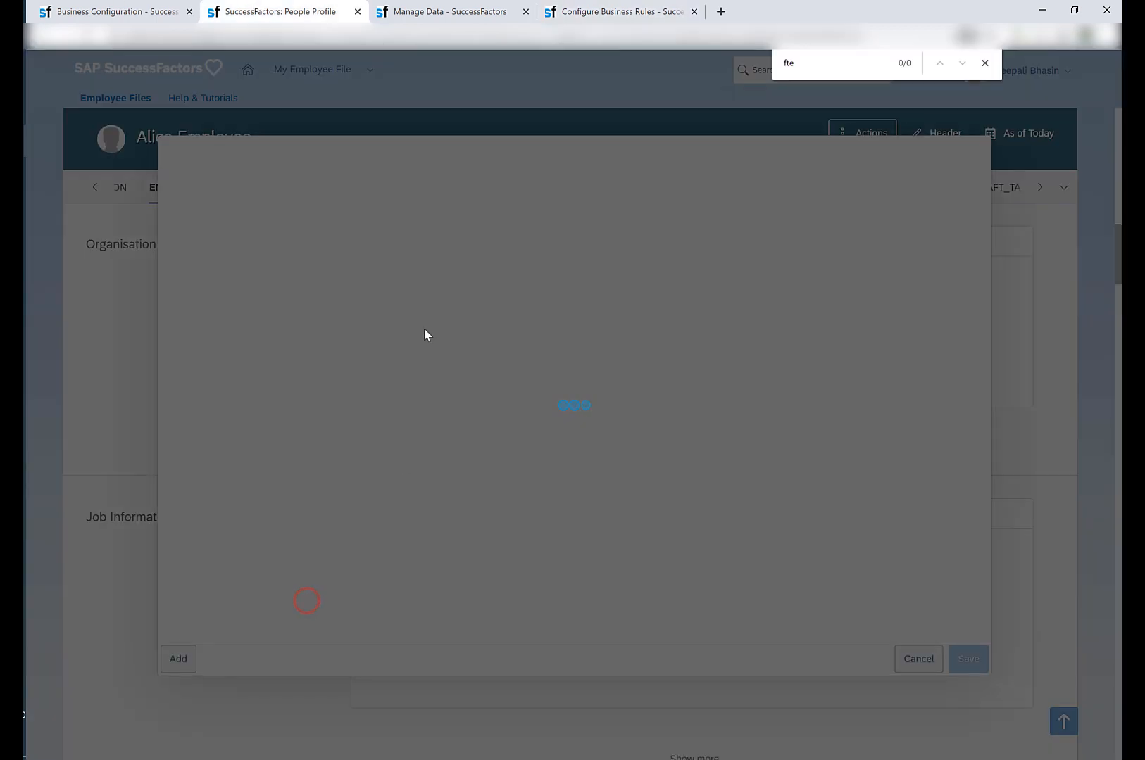
scroll(382, 266, "up", 3)
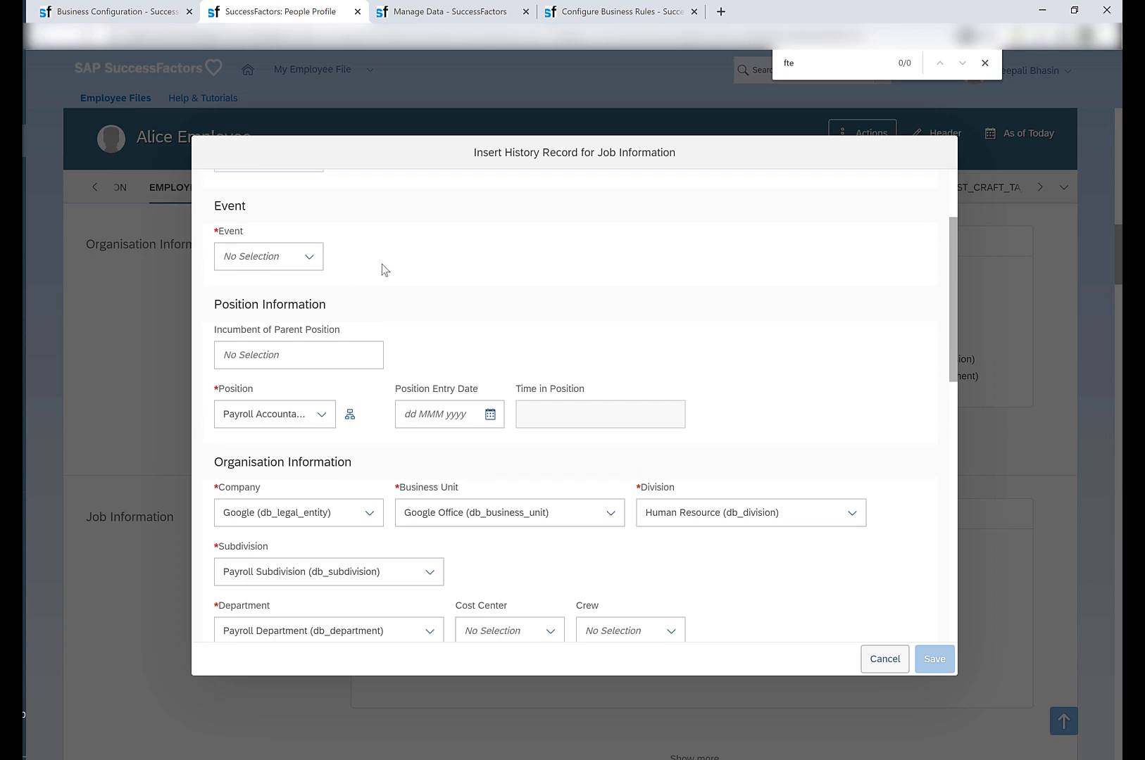
left_click(309, 394)
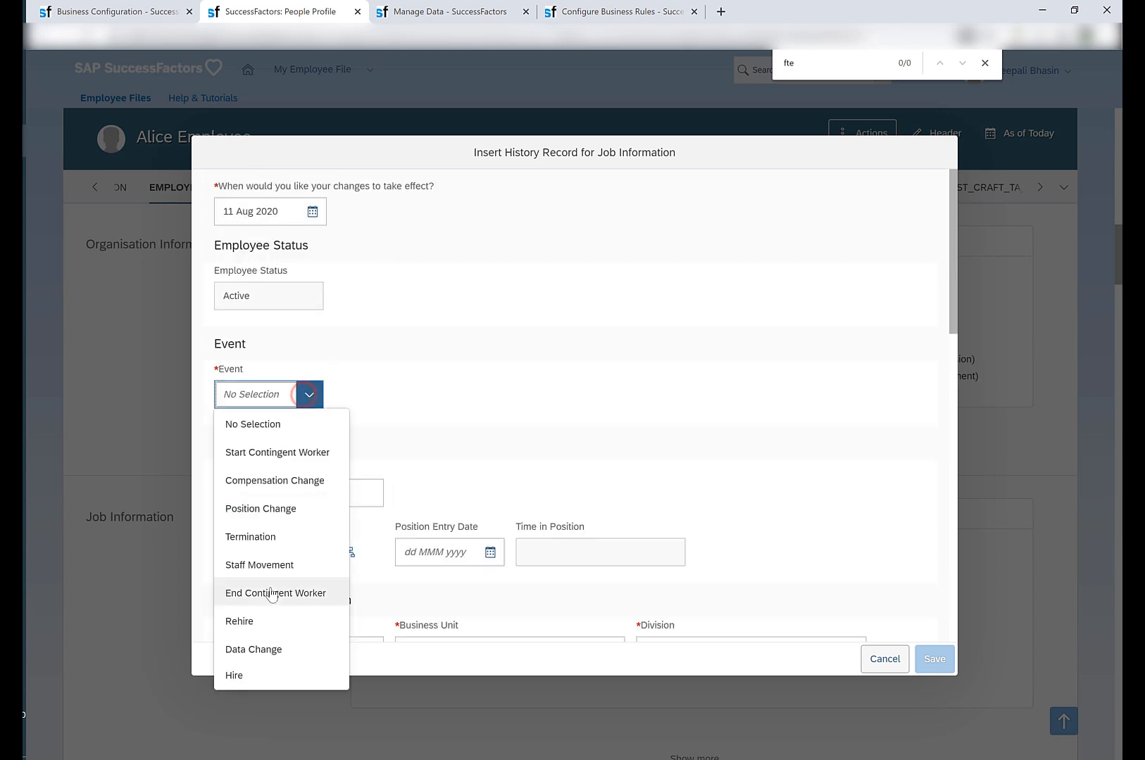
left_click(254, 649)
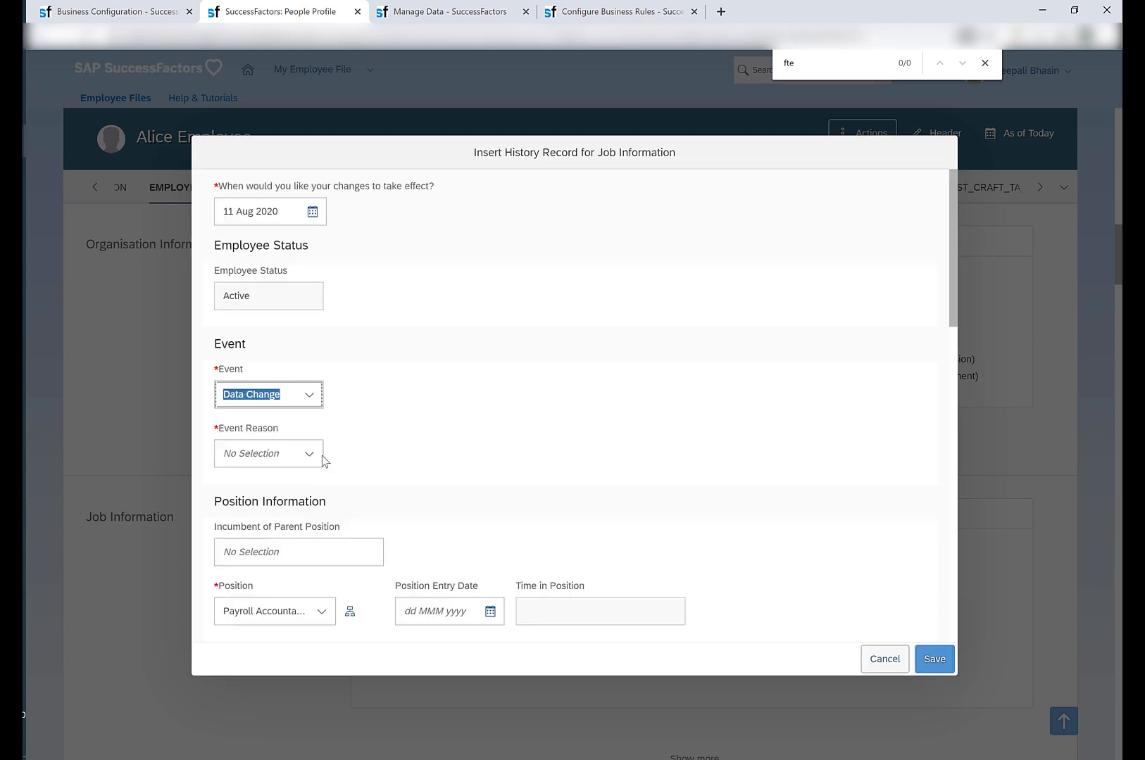
left_click(309, 455)
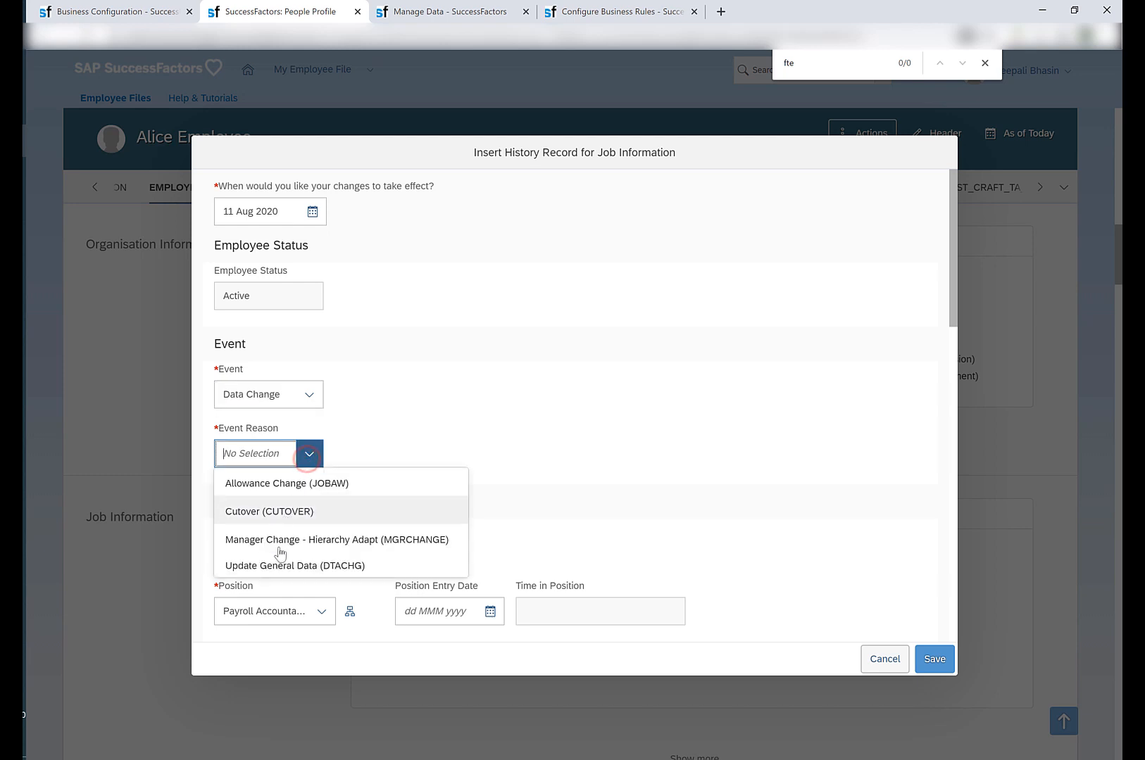
left_click(347, 556)
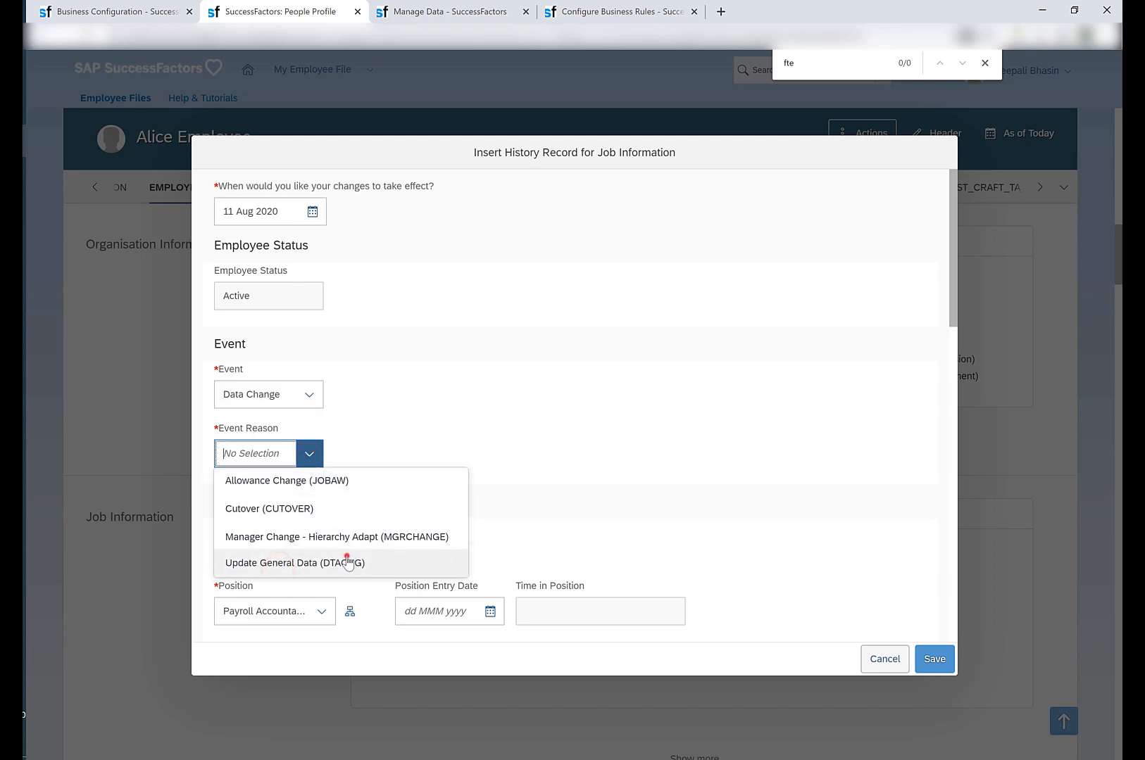
Examine the FTE and Notes fields in the new record, expanding the hidden Job Information fields.
scroll(487, 494, "down", 3)
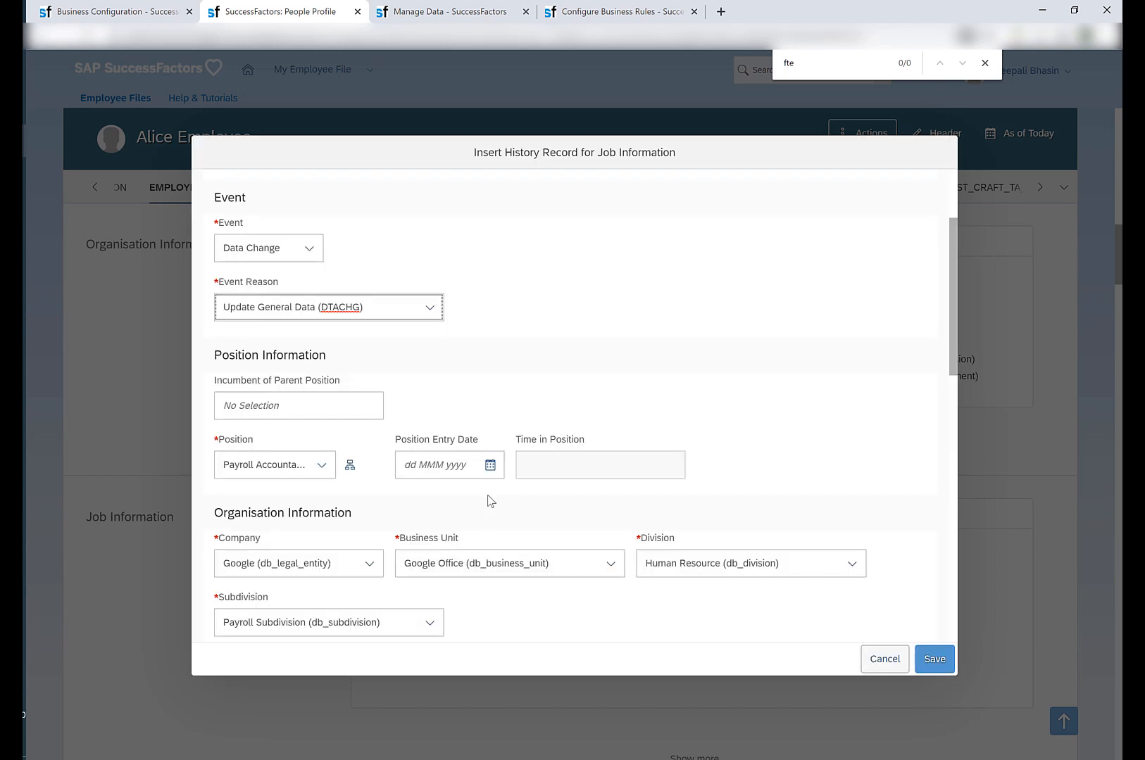
scroll(491, 500, "down", 5)
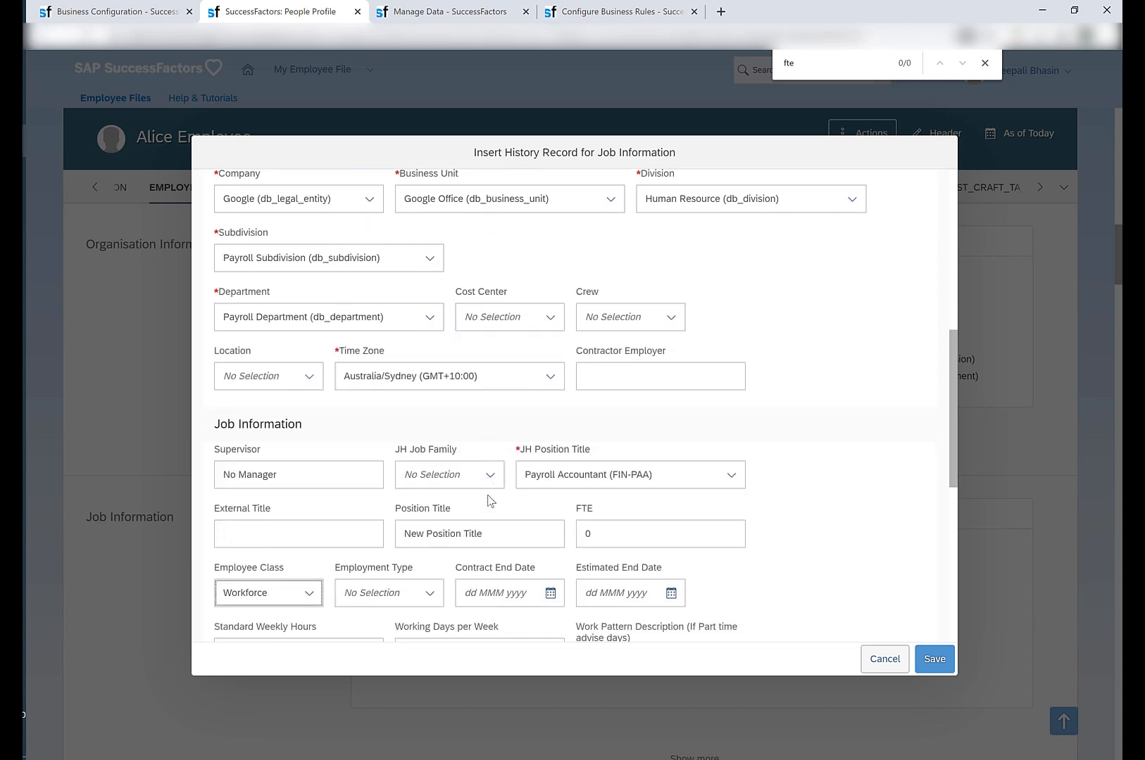
scroll(491, 501, "down", 1)
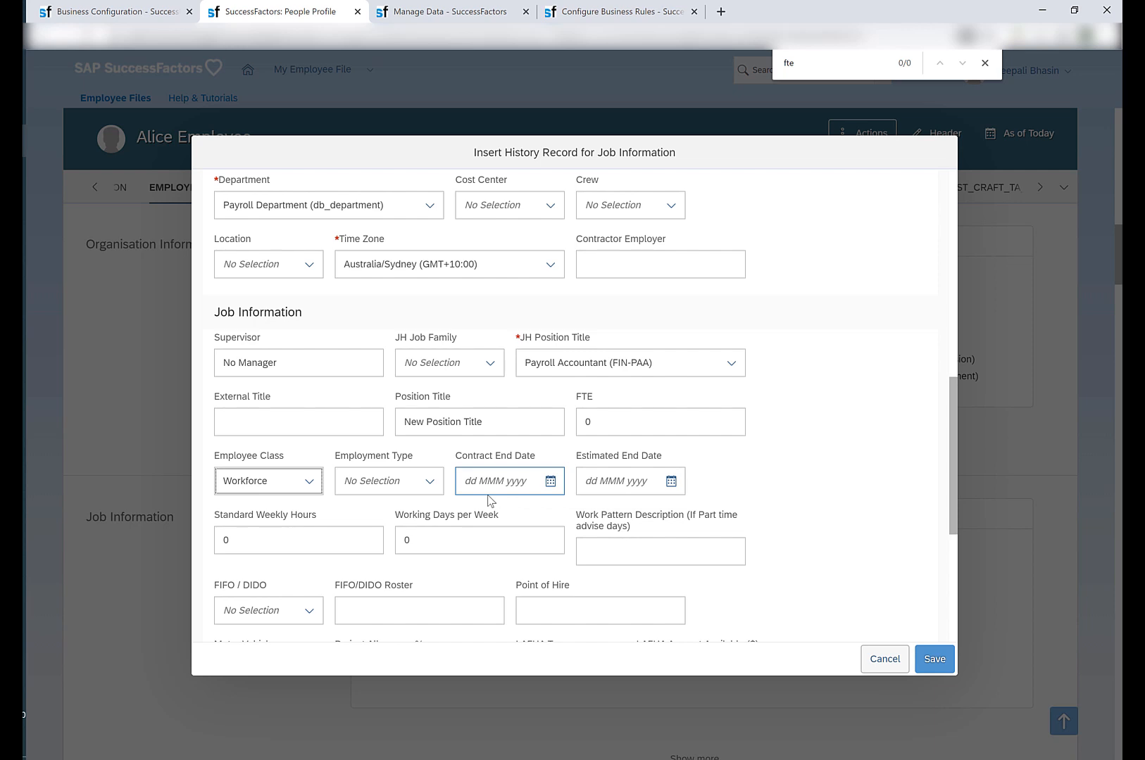
scroll(491, 501, "down", 1)
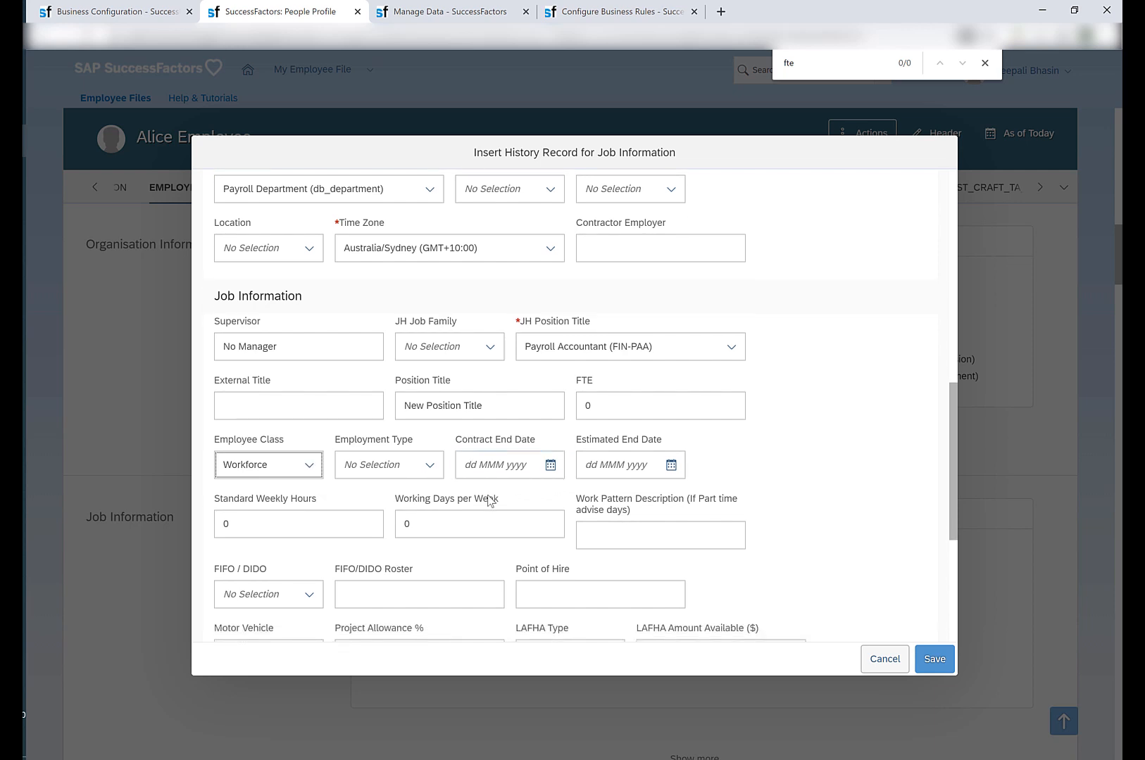
left_click(599, 416)
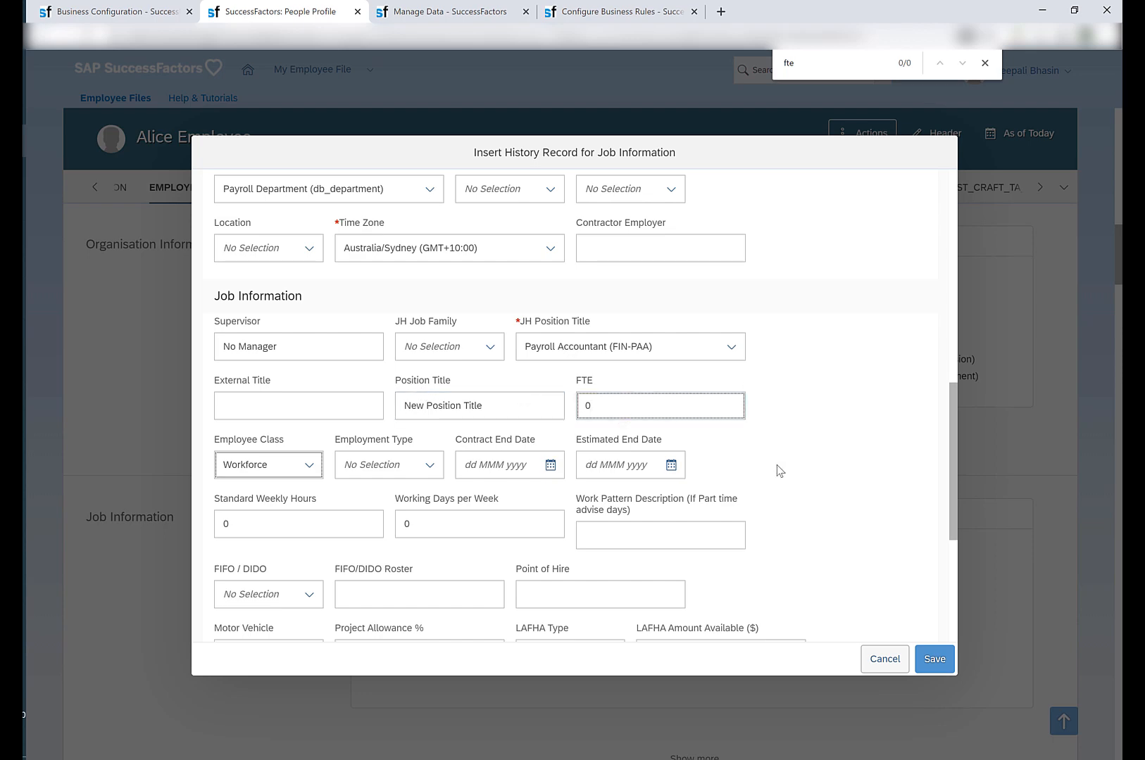
scroll(778, 471, "down", 4)
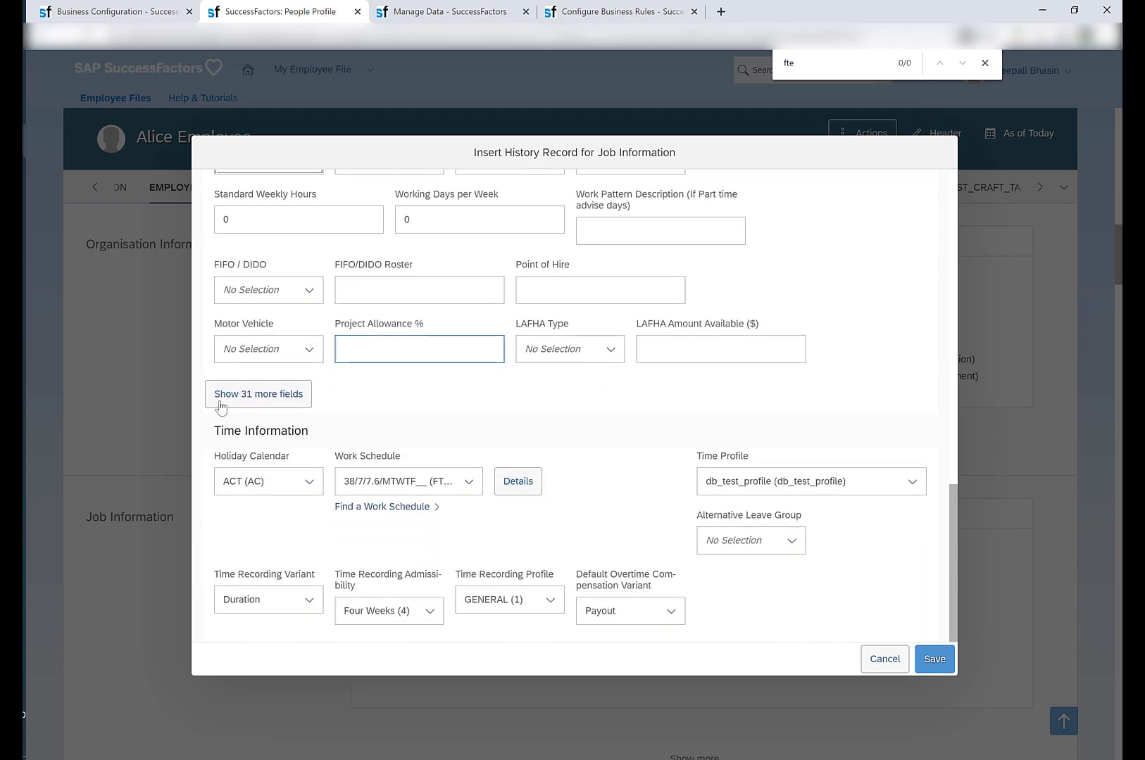
left_click(220, 406)
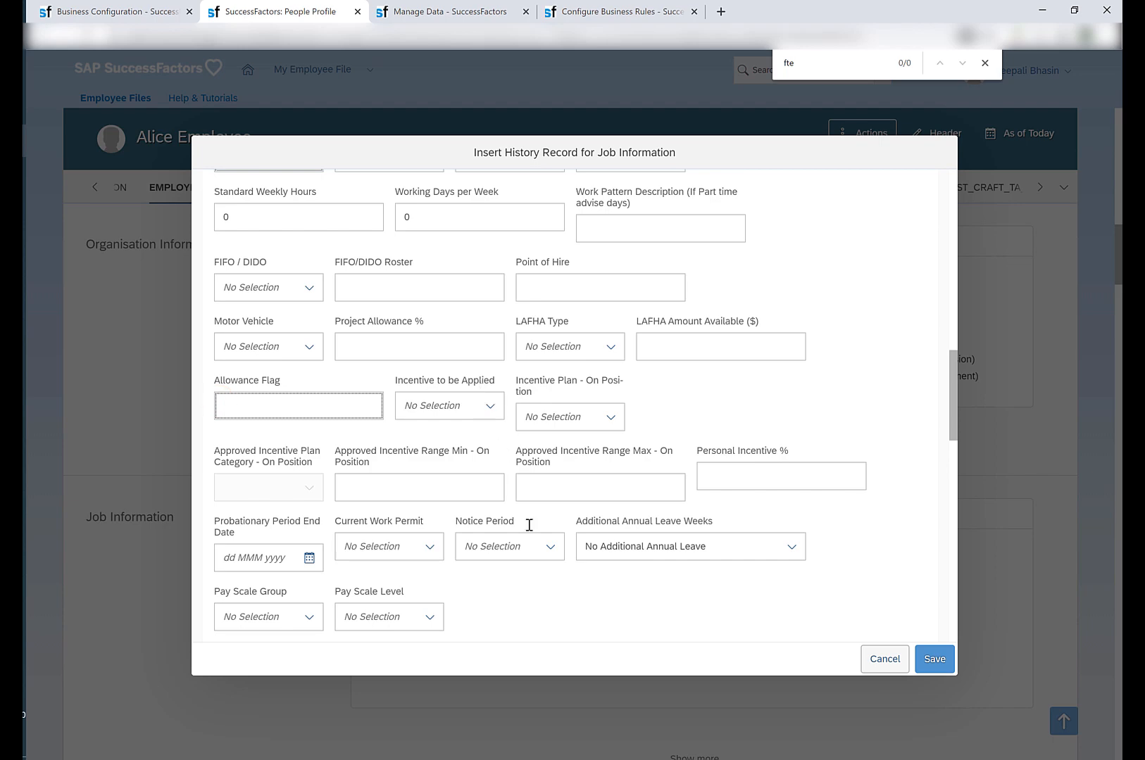
scroll(529, 524, "down", 7)
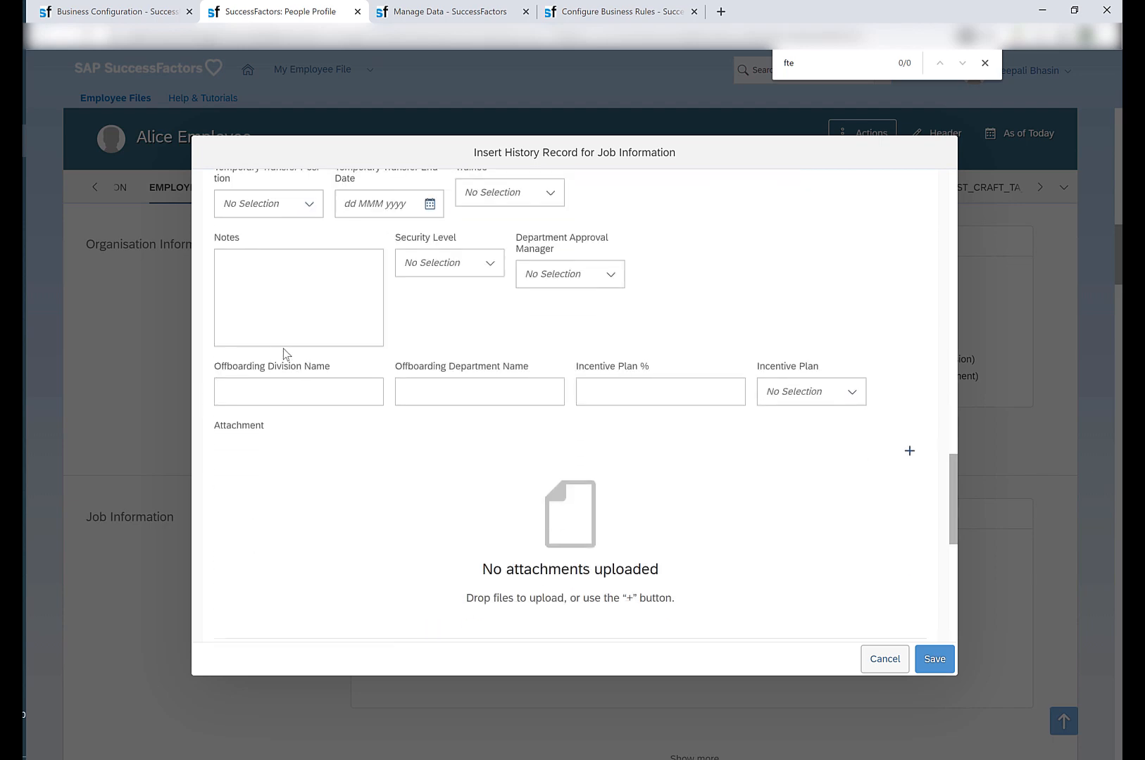
left_click(284, 346)
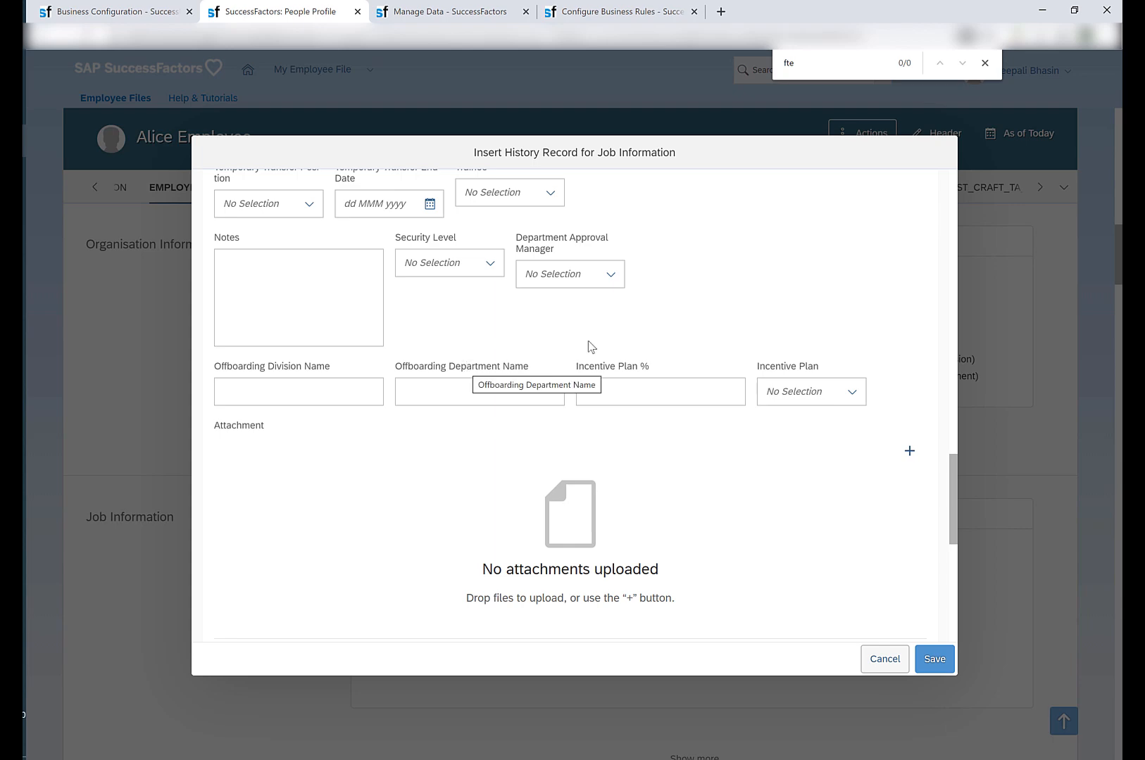
Set the new record's Employee Class to Contractor.
scroll(709, 320, "up", 11)
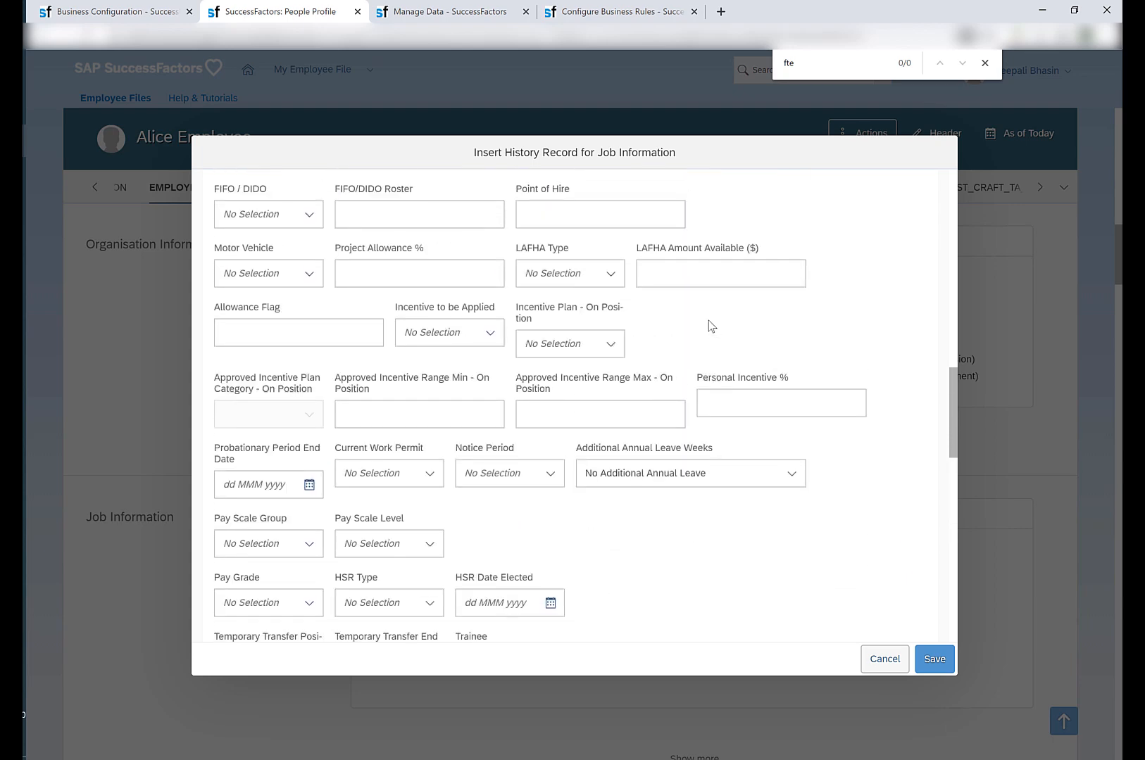
scroll(709, 321, "up", 2)
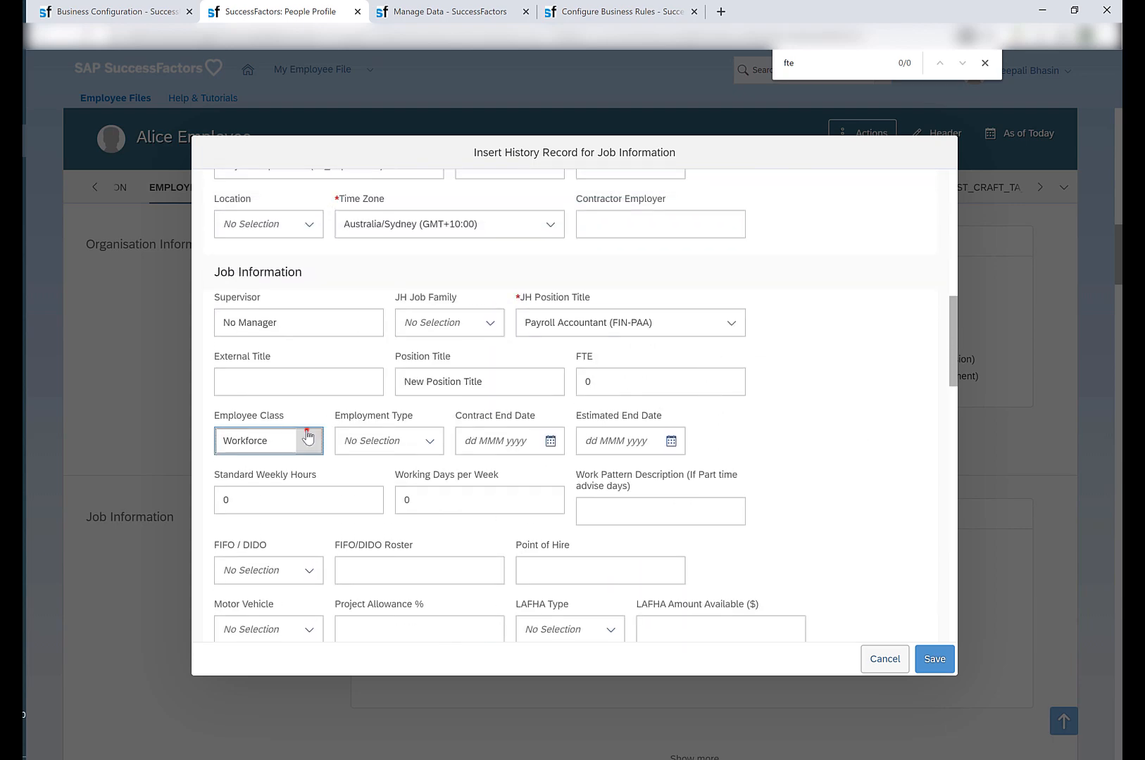
left_click(307, 439)
left_click(259, 498)
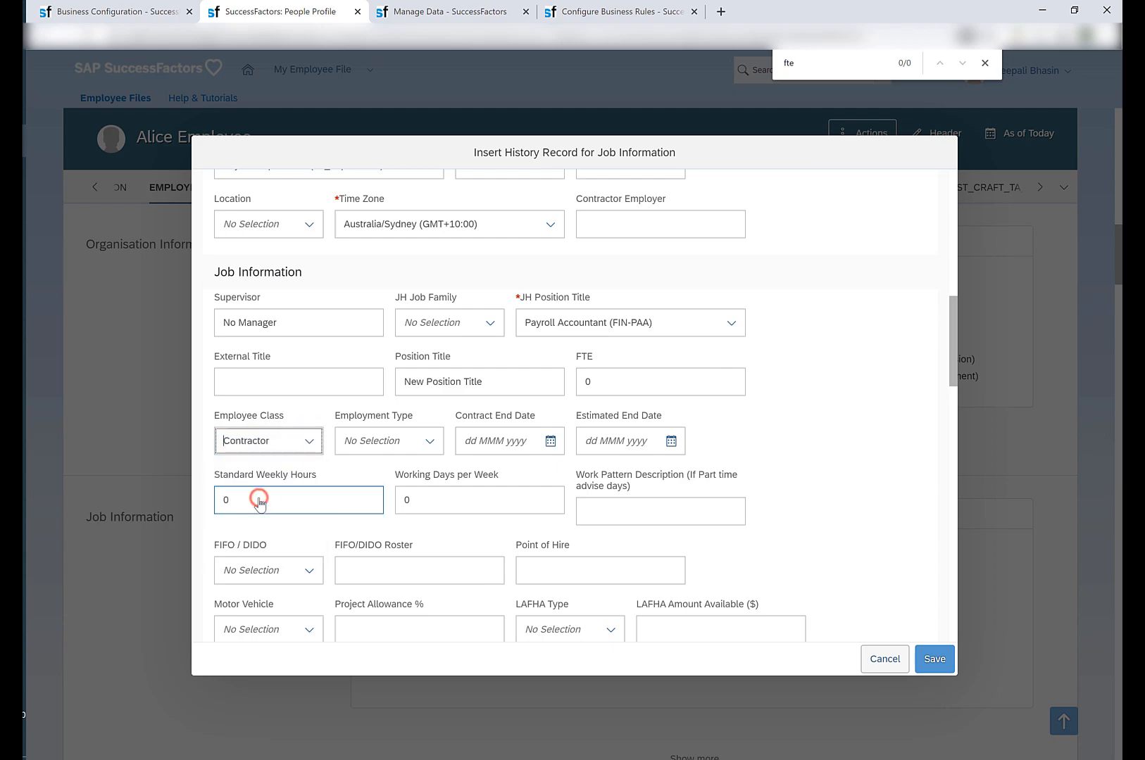
Recheck the FTE and Notes fields, leave Notes empty and save the new history record.
scroll(712, 459, "down", 1)
scroll(847, 532, "down", 4)
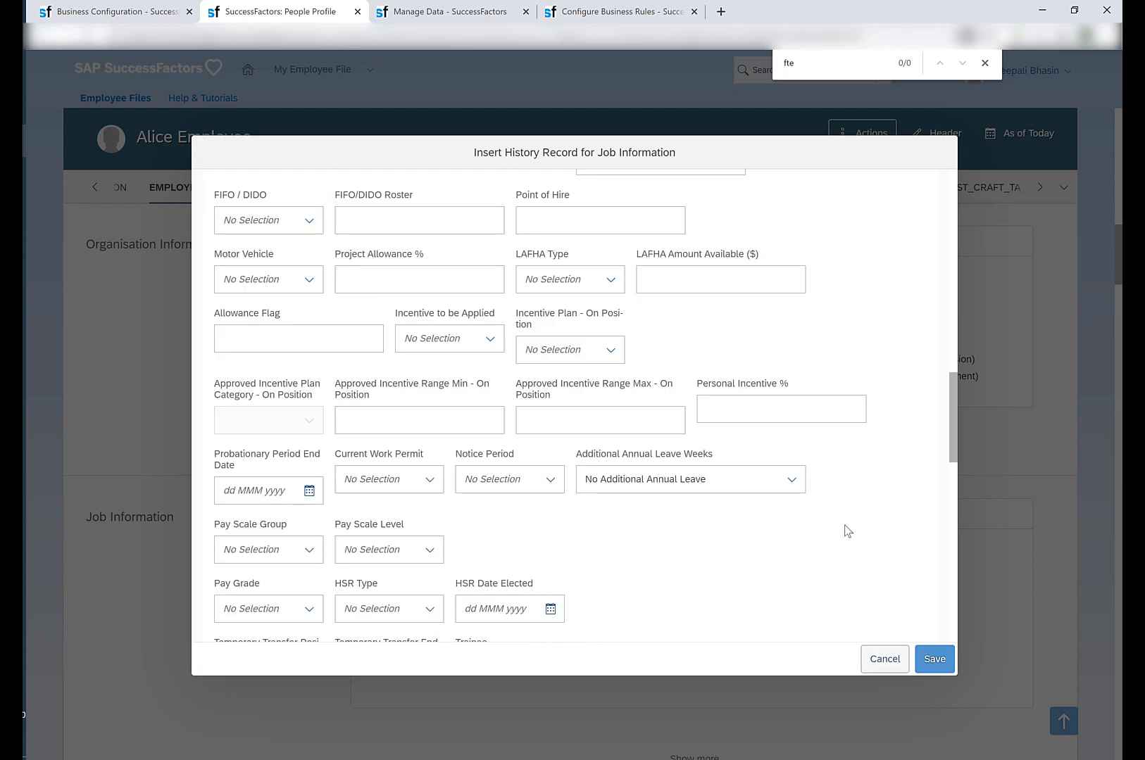
scroll(848, 531, "up", 1)
scroll(847, 531, "up", 3)
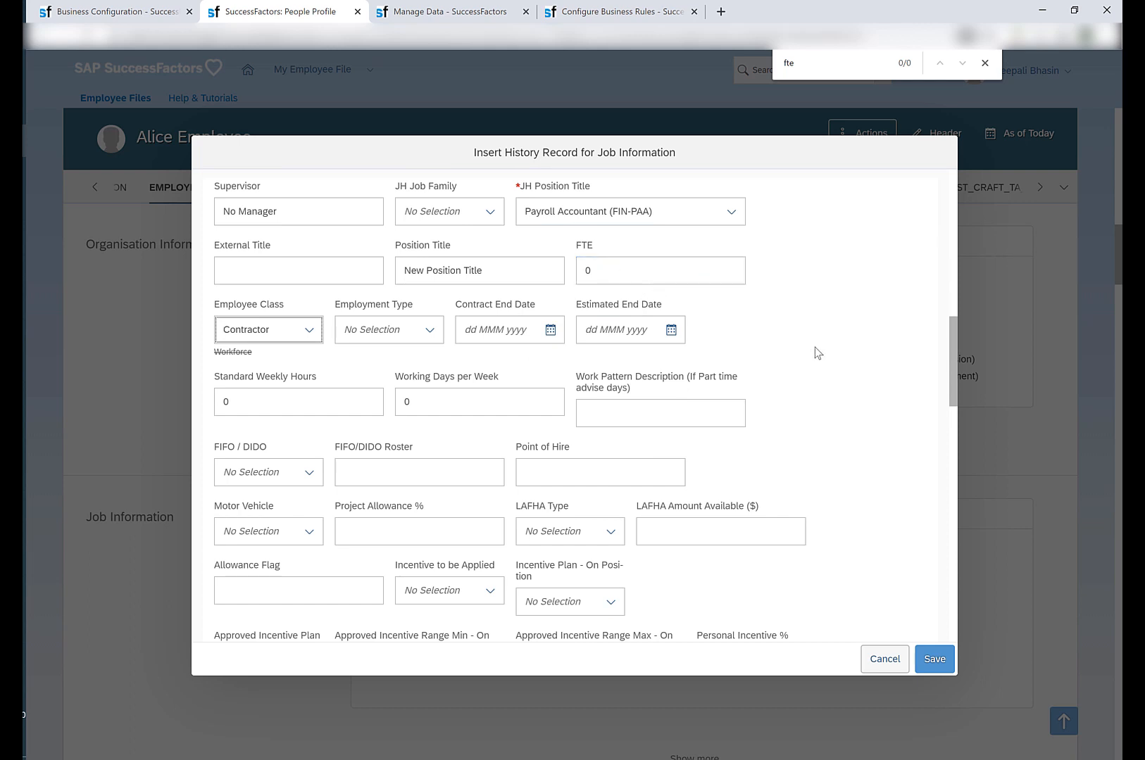
scroll(888, 301, "down", 5)
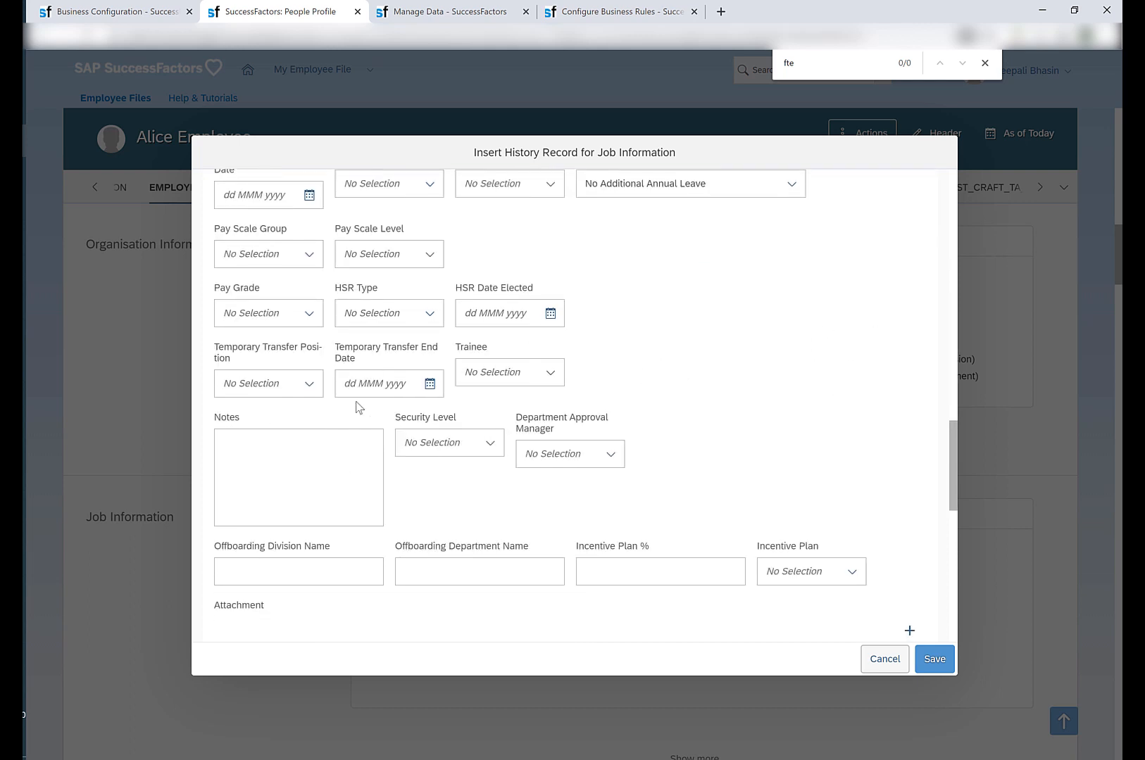
left_click(320, 465)
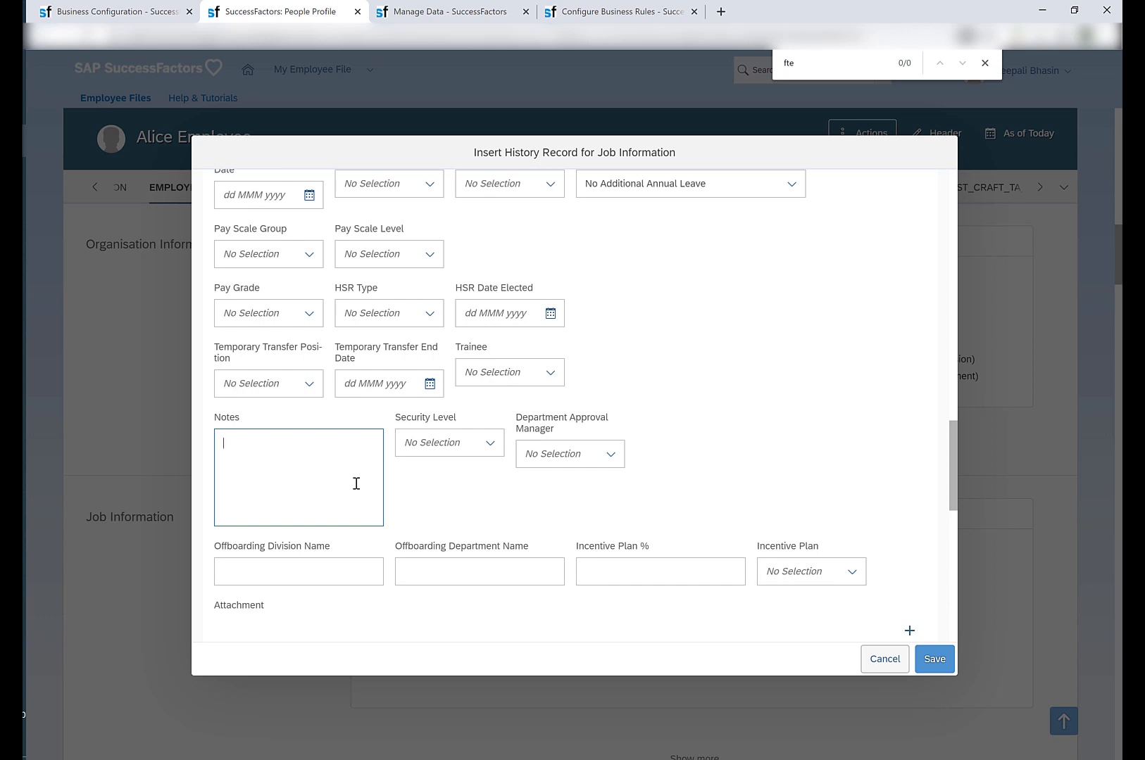
left_click(941, 660)
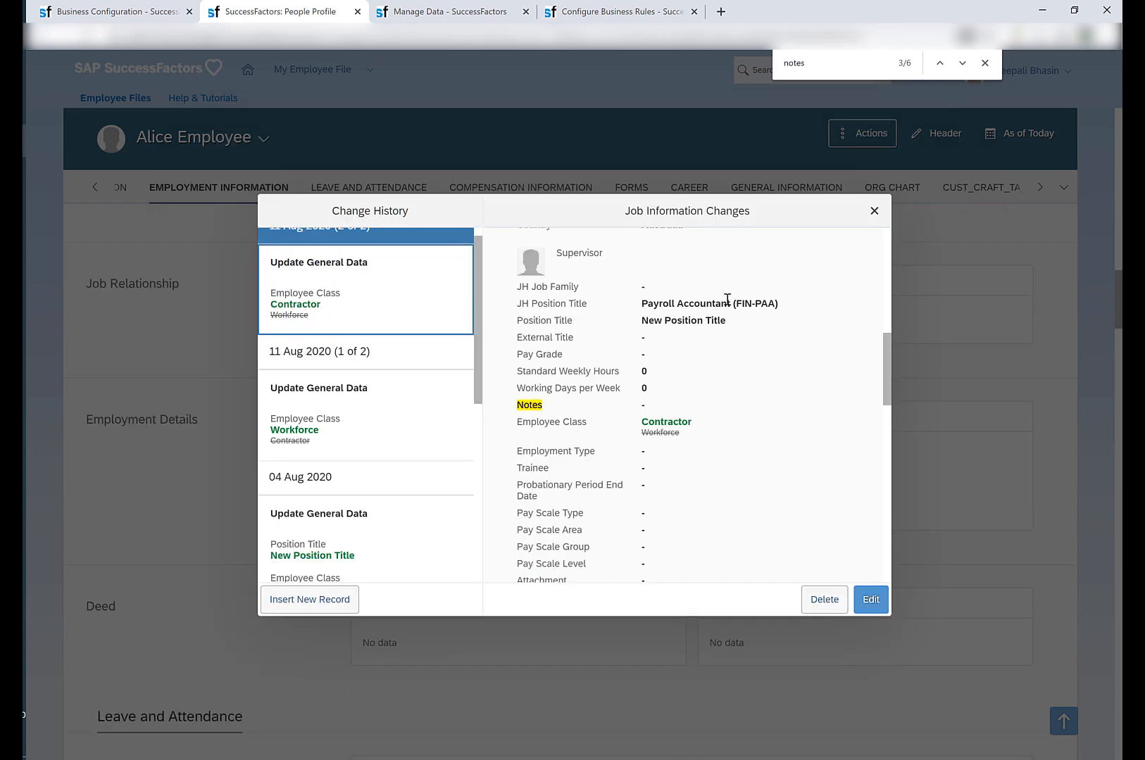
Search the saved record's Job Information details for FTE and for notes.
key("ctrl+f")
type("FTE")
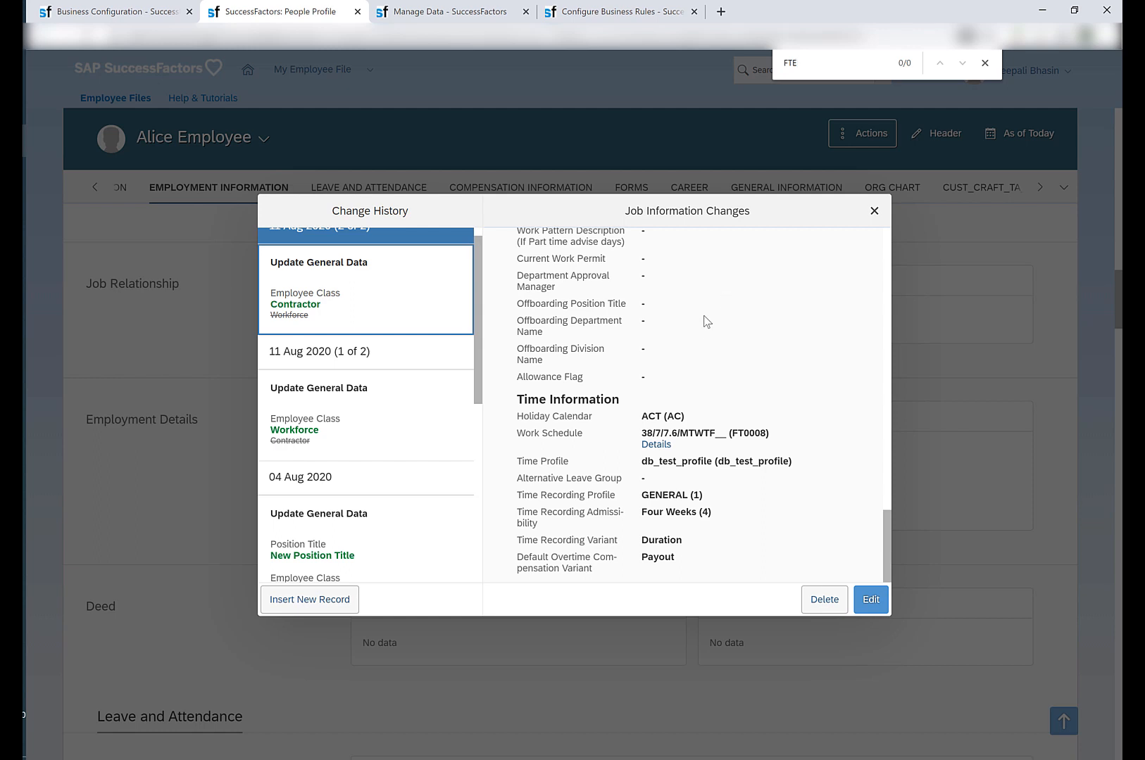
left_click_drag(808, 67, 708, 78)
type("notes")
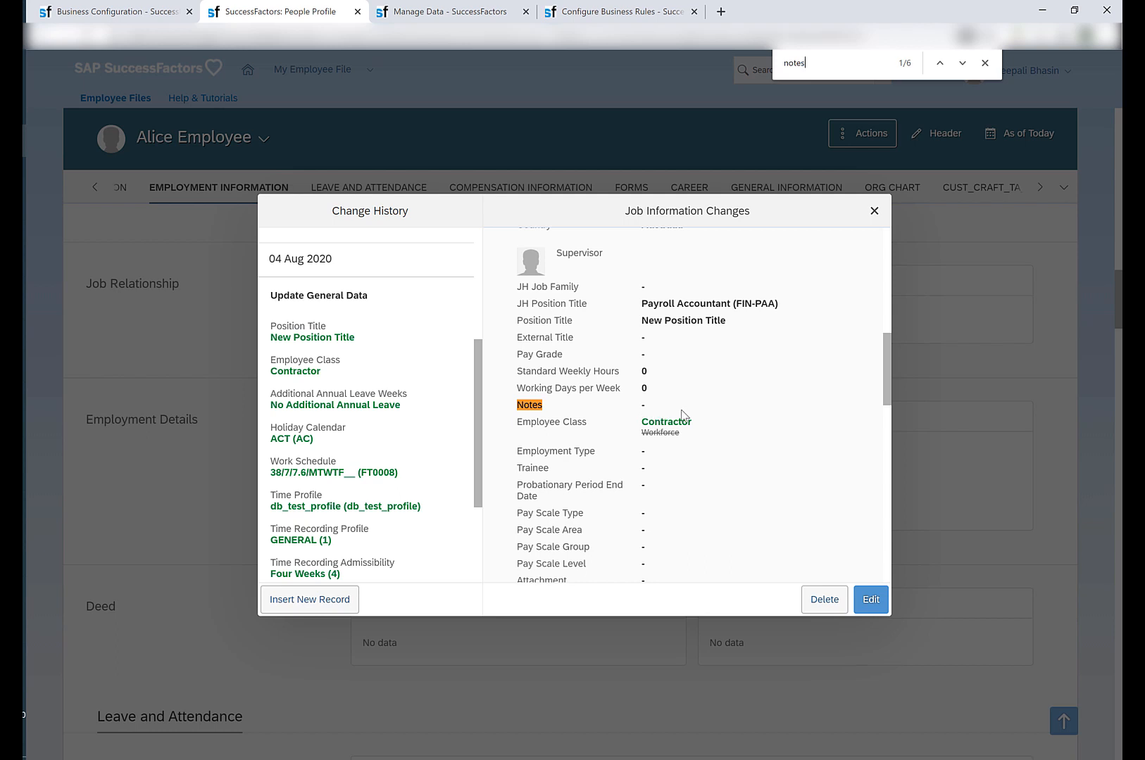
Open the saved Contractor record for editing, expand its hidden fields and check FTE visibility and whether Notes is mandatory.
left_click(871, 599)
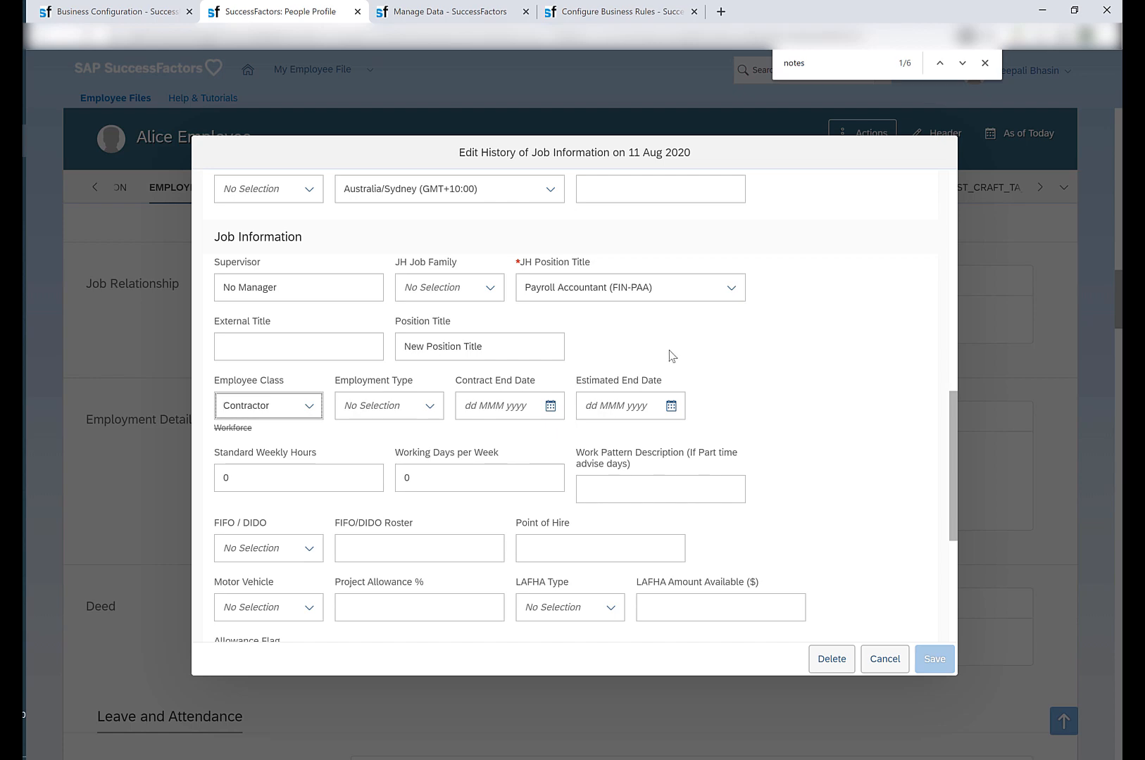
scroll(785, 432, "down", 5)
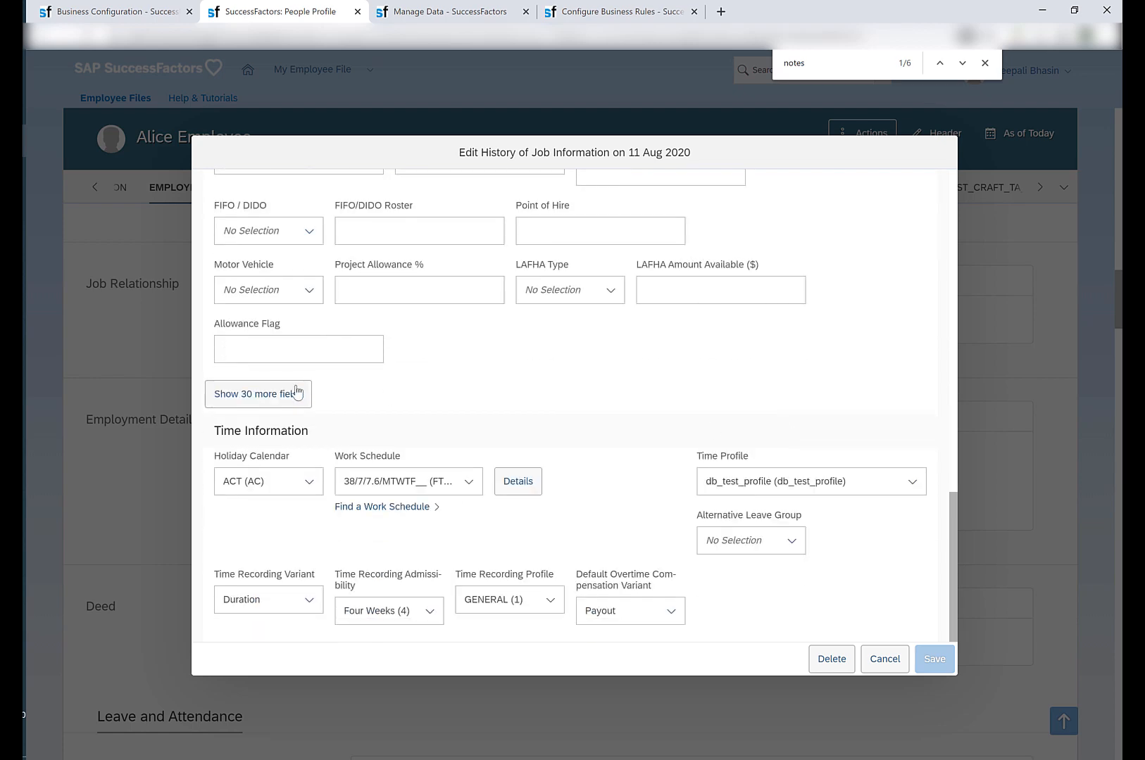
left_click(296, 393)
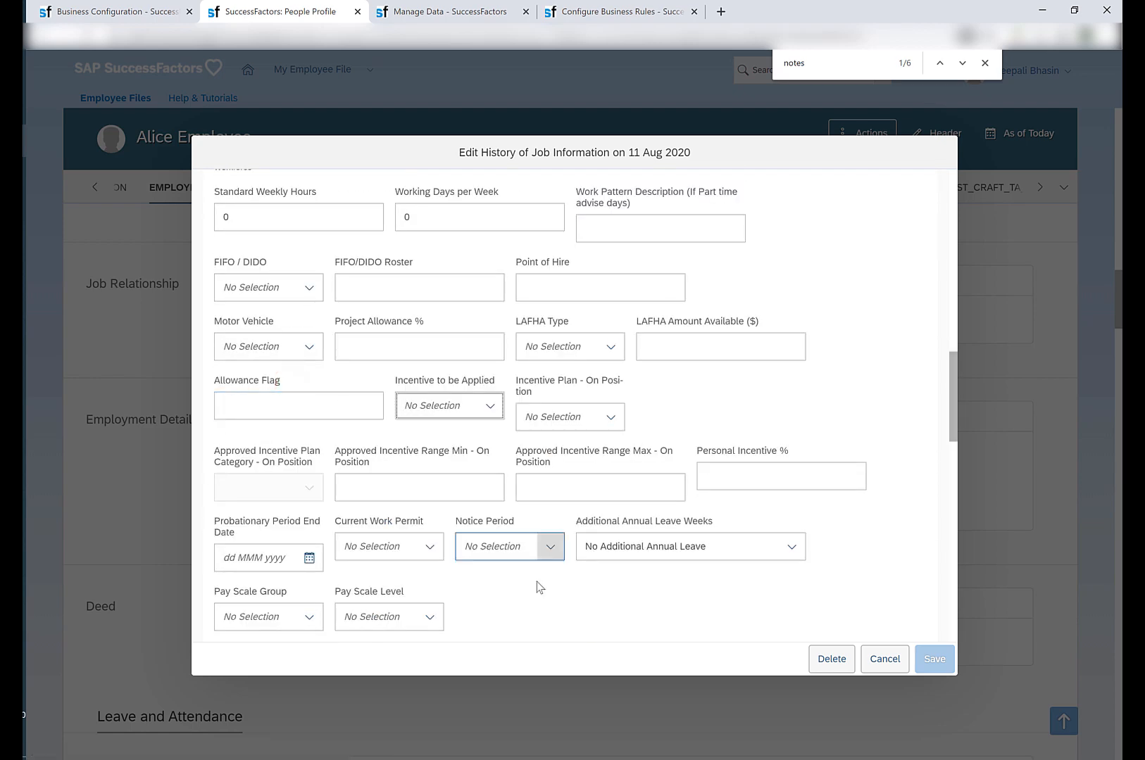
left_click_drag(219, 264, 251, 266)
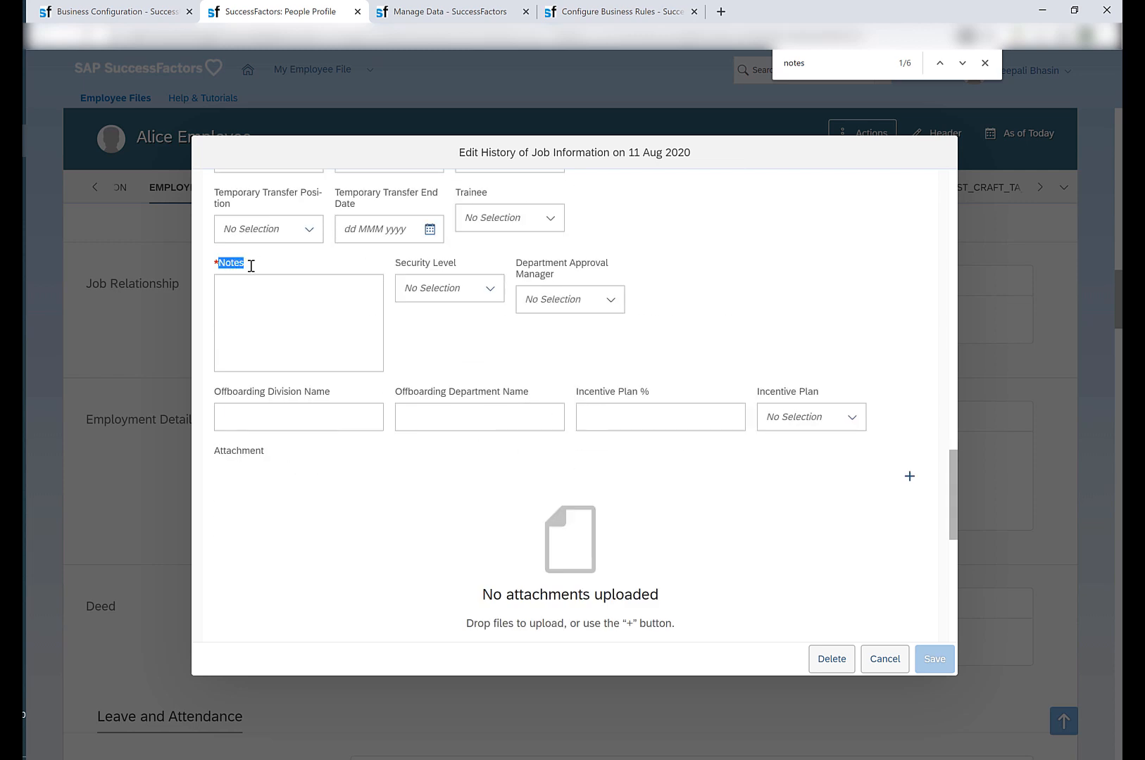
left_click(251, 265)
left_click(259, 288)
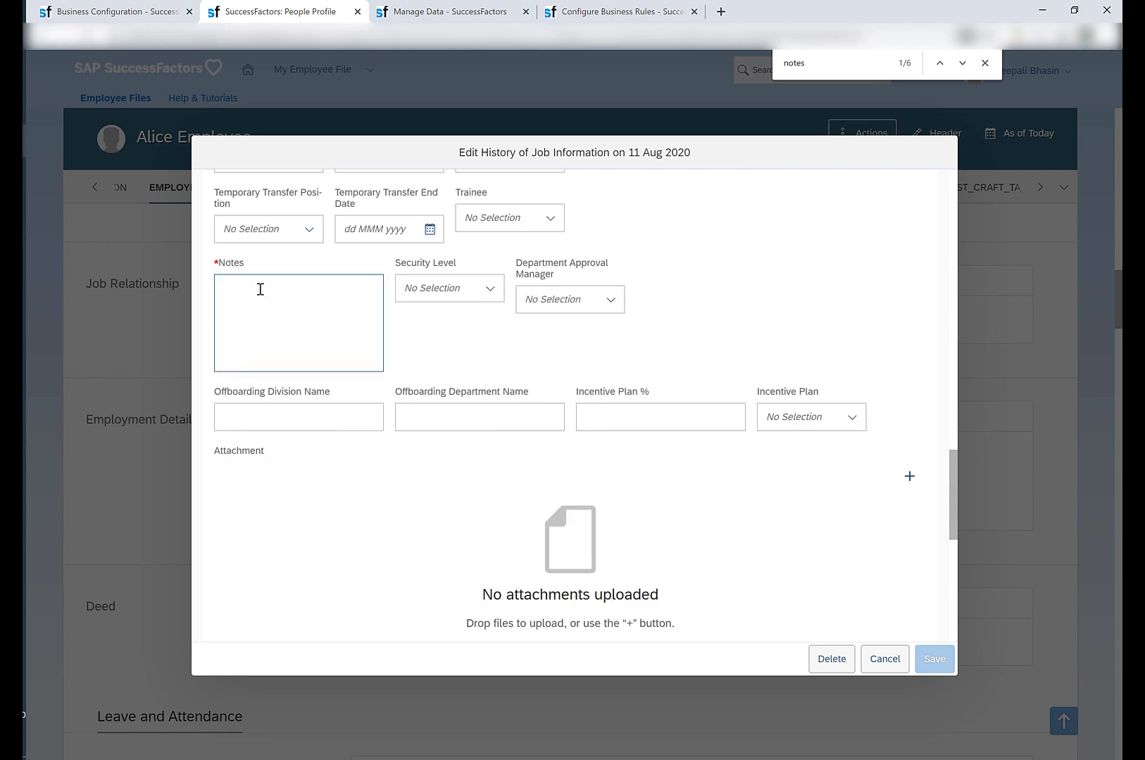
left_click(787, 532)
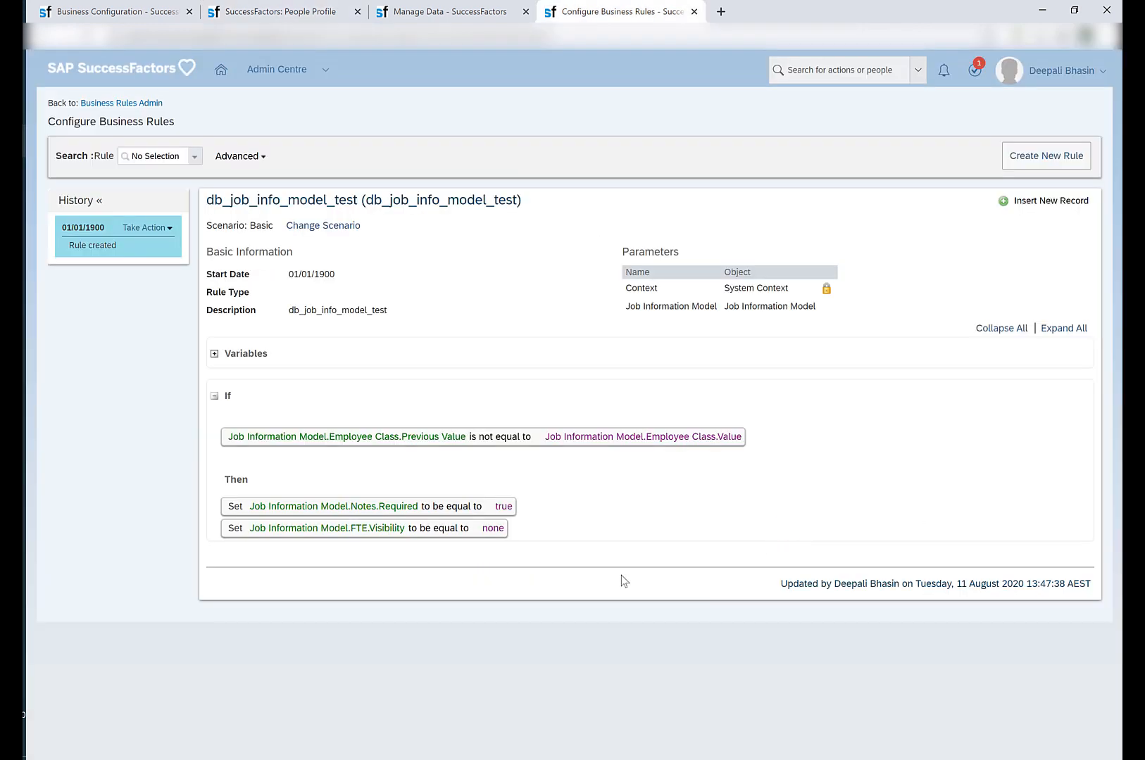